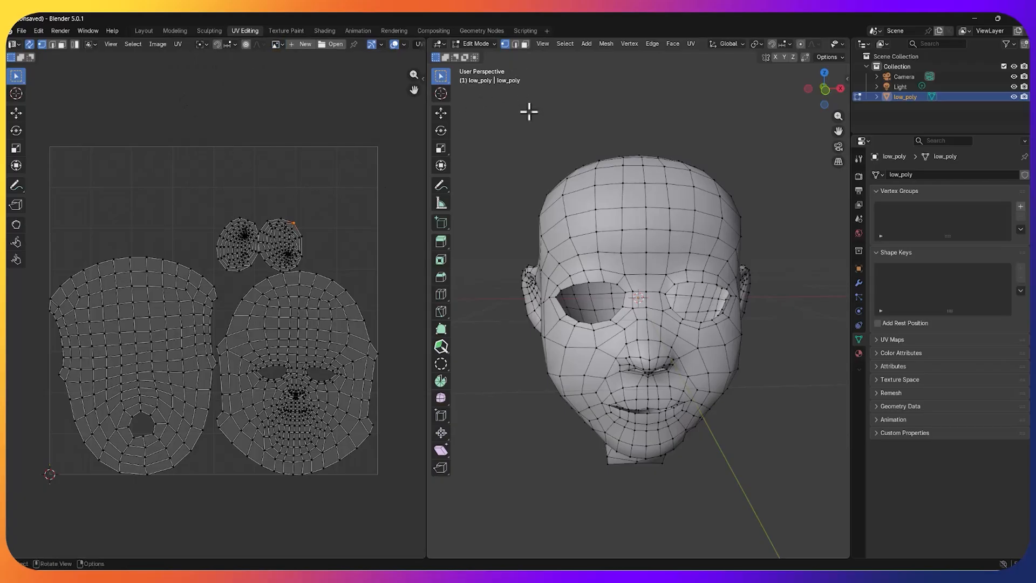
- Mark the edge loops around both eye openings of the head mesh as seams, selecting them in edge mode
{"action": "middle_click_drag", "start_coordinate": [807, 239], "coordinate": [750, 199]}
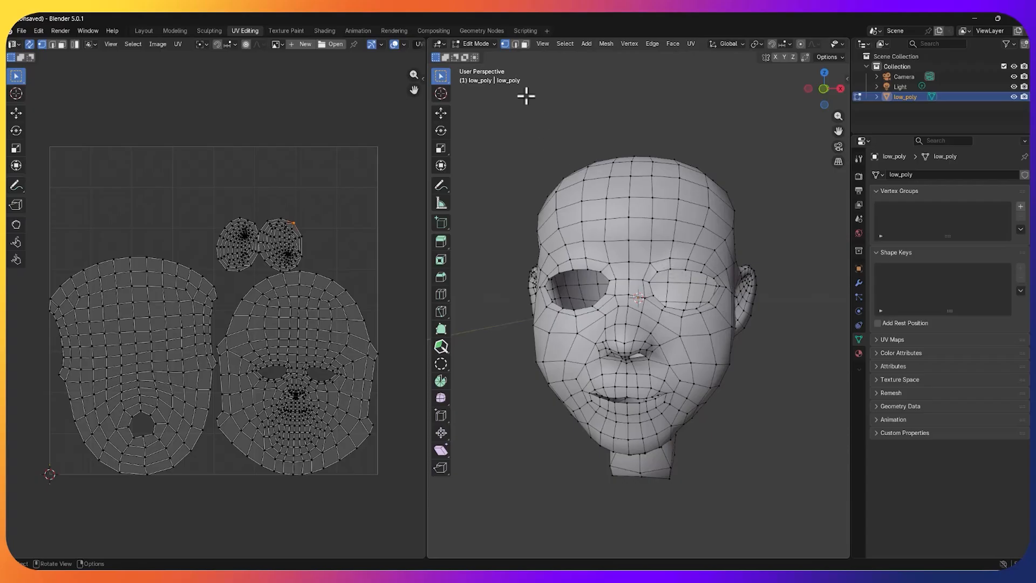
{"action": "left_click", "coordinate": [515, 44]}
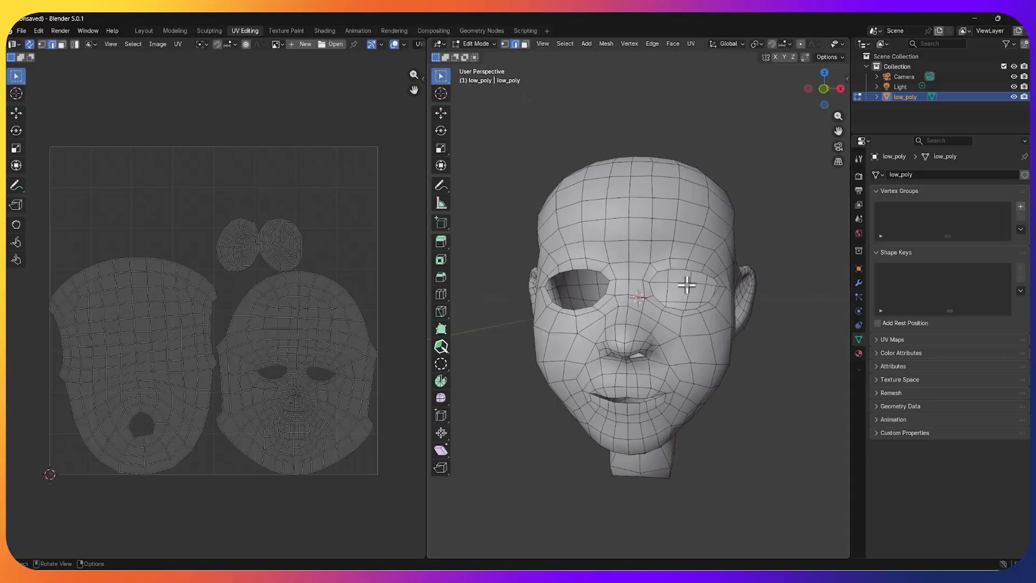
{"action": "scroll", "coordinate": [684, 280], "scroll_direction": "up", "scroll_amount": 1}
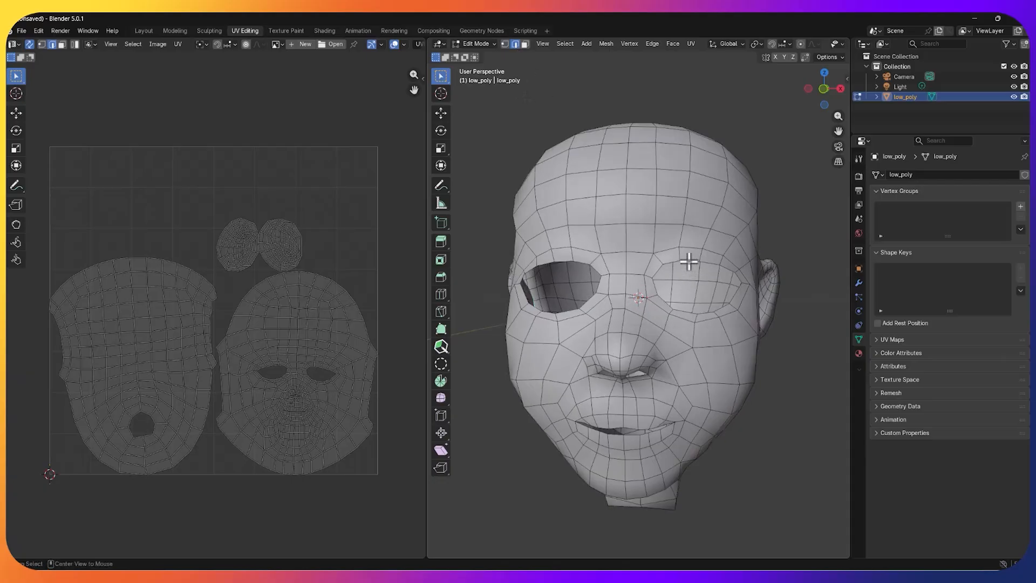
{"action": "left_click", "coordinate": [689, 262], "text": "alt"}
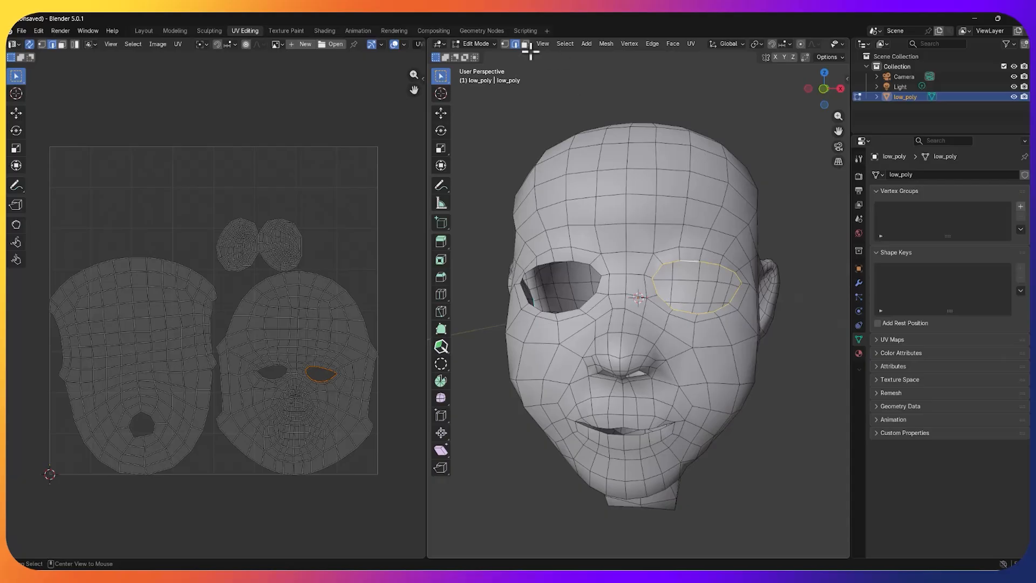
{"action": "left_click", "coordinate": [562, 263], "text": "alt+shift"}
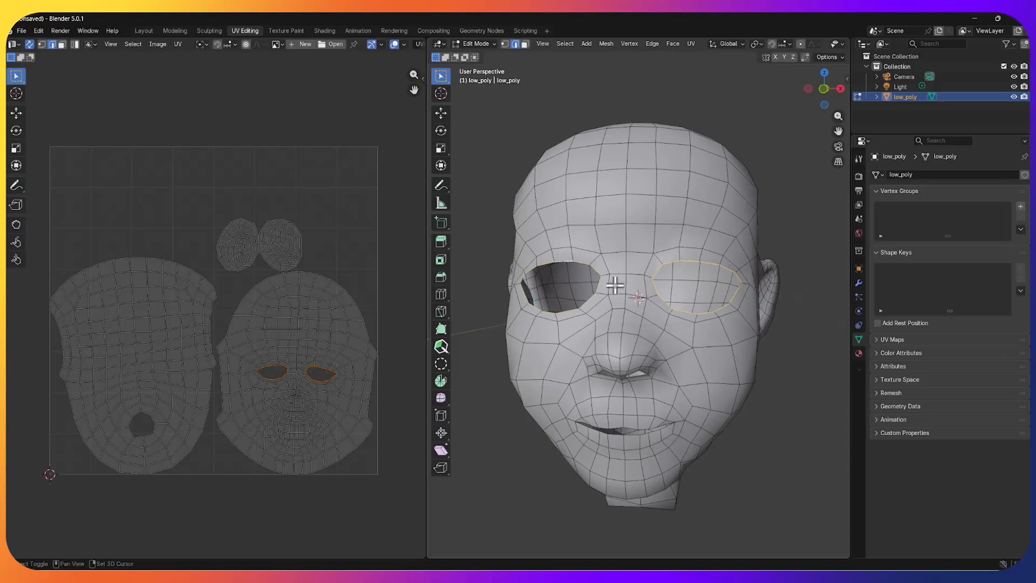
{"action": "right_click", "coordinate": [704, 315]}
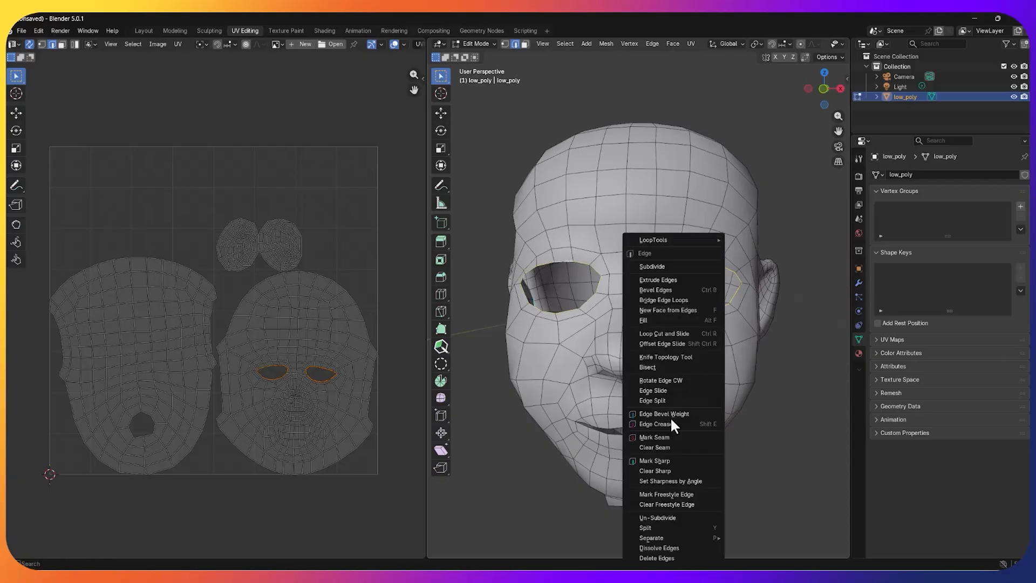
{"action": "left_click", "coordinate": [671, 437]}
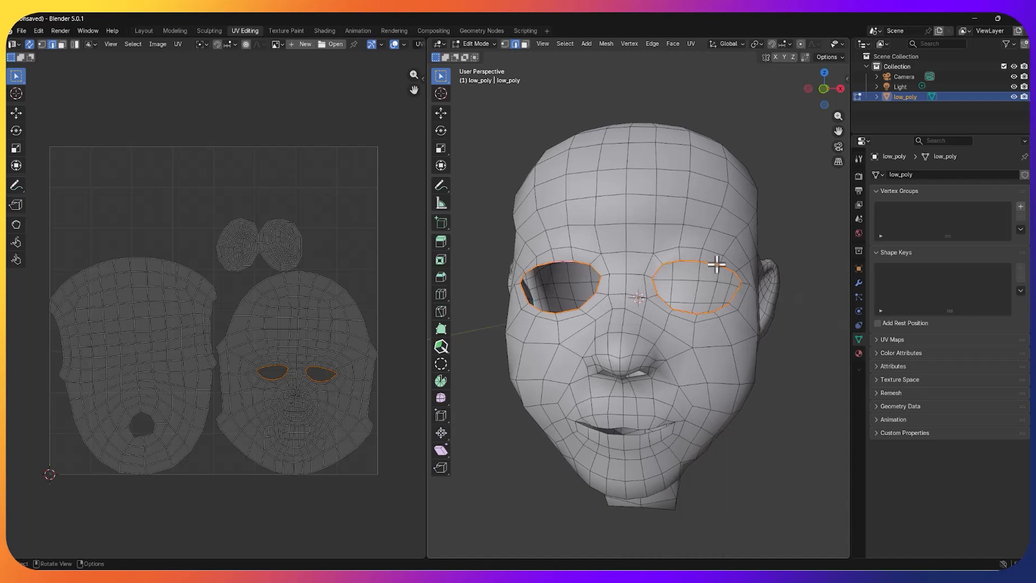
- Select the edge loop around the mouth opening between the lips and mark it as a seam
{"action": "left_click", "coordinate": [631, 429], "text": "alt"}
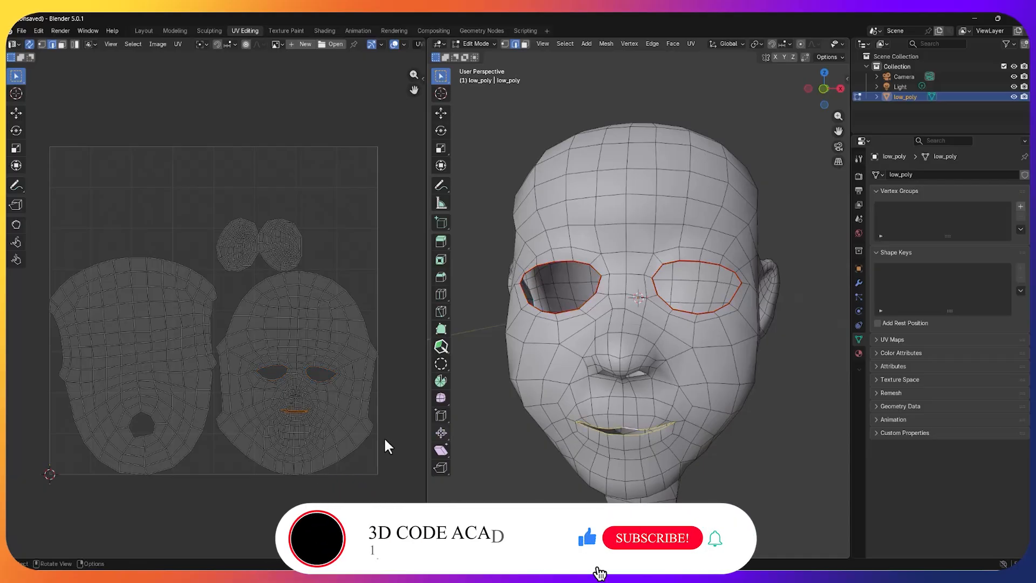
{"action": "scroll", "coordinate": [382, 435], "scroll_direction": "up", "scroll_amount": 3}
{"action": "scroll", "coordinate": [380, 436], "scroll_direction": "down", "scroll_amount": 2}
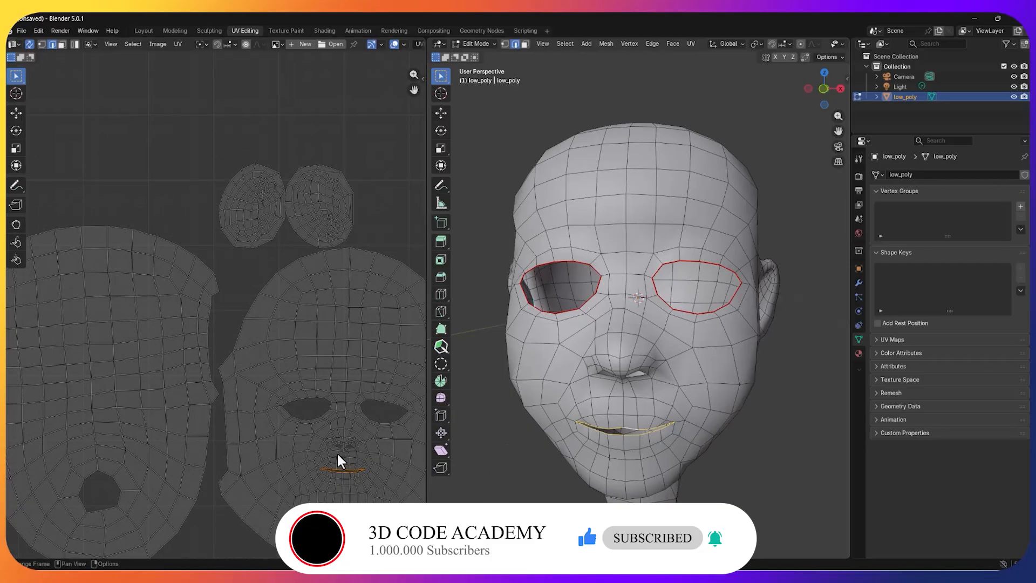
{"action": "scroll", "coordinate": [336, 448], "scroll_direction": "down", "scroll_amount": 1}
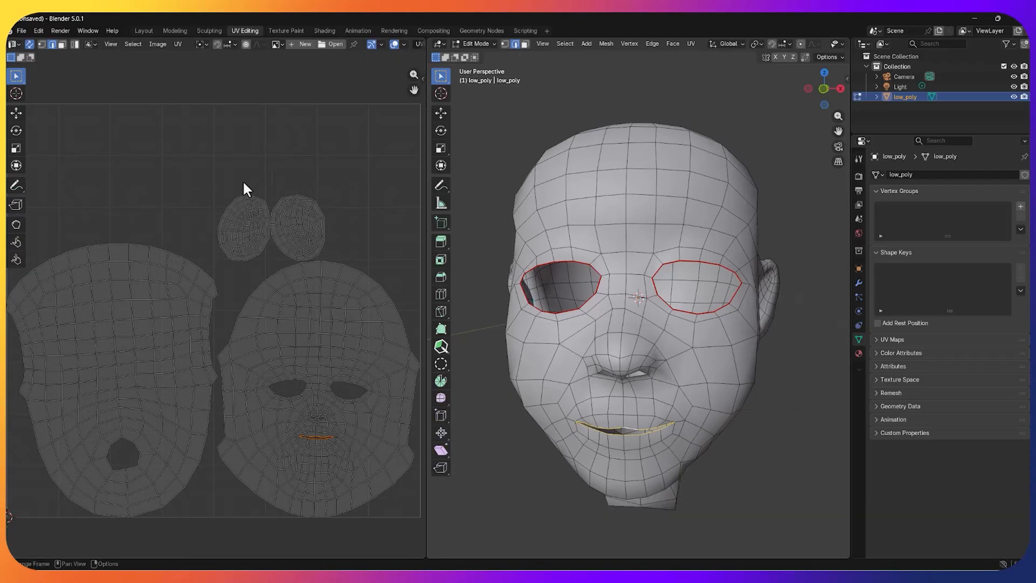
{"action": "scroll", "coordinate": [271, 321], "scroll_direction": "down", "scroll_amount": 2}
{"action": "scroll", "coordinate": [271, 321], "scroll_direction": "up", "scroll_amount": 2}
{"action": "scroll", "coordinate": [270, 321], "scroll_direction": "down", "scroll_amount": 1}
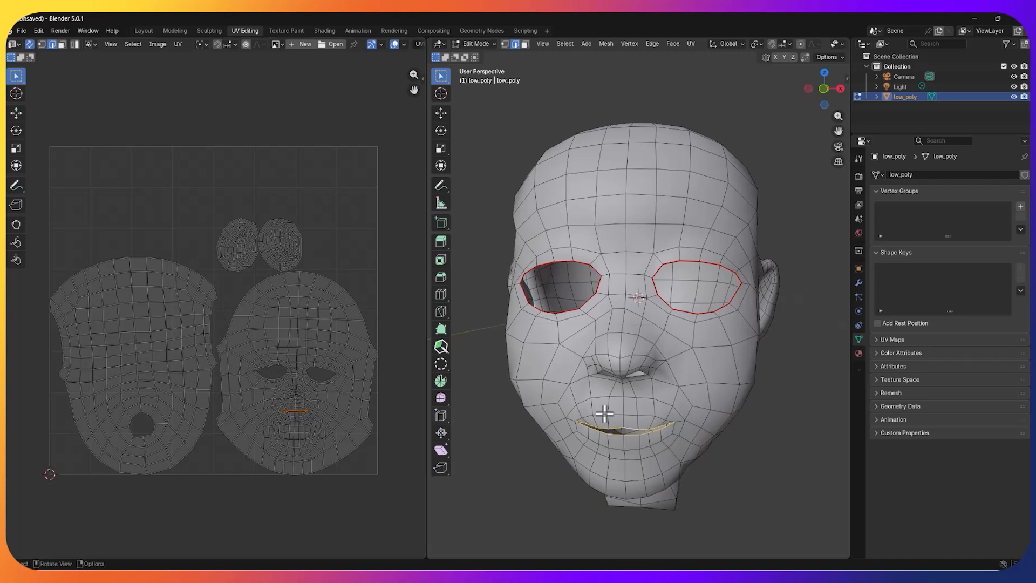
{"action": "middle_click_drag", "start_coordinate": [749, 389], "coordinate": [792, 441]}
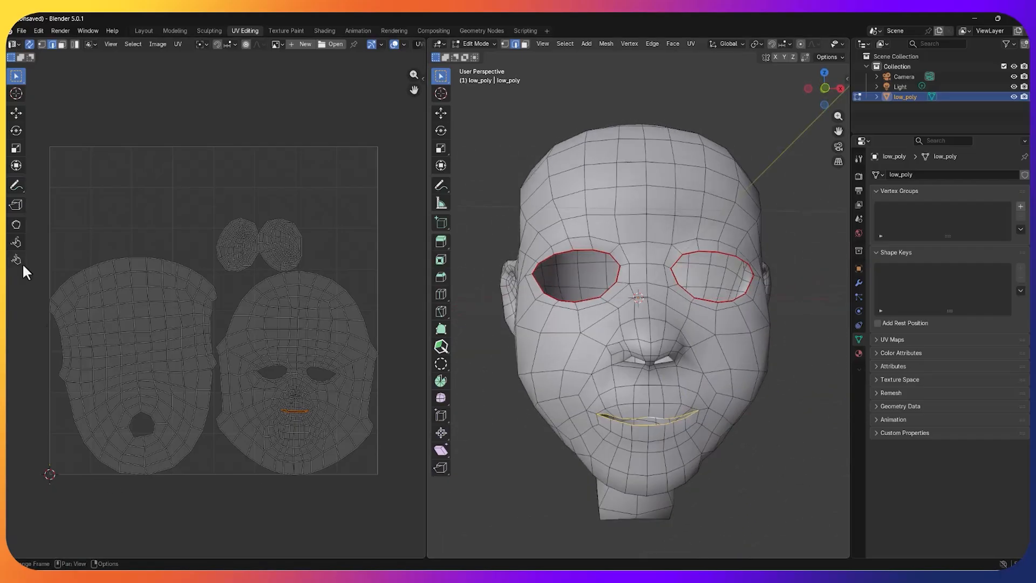
{"action": "right_click", "coordinate": [662, 418]}
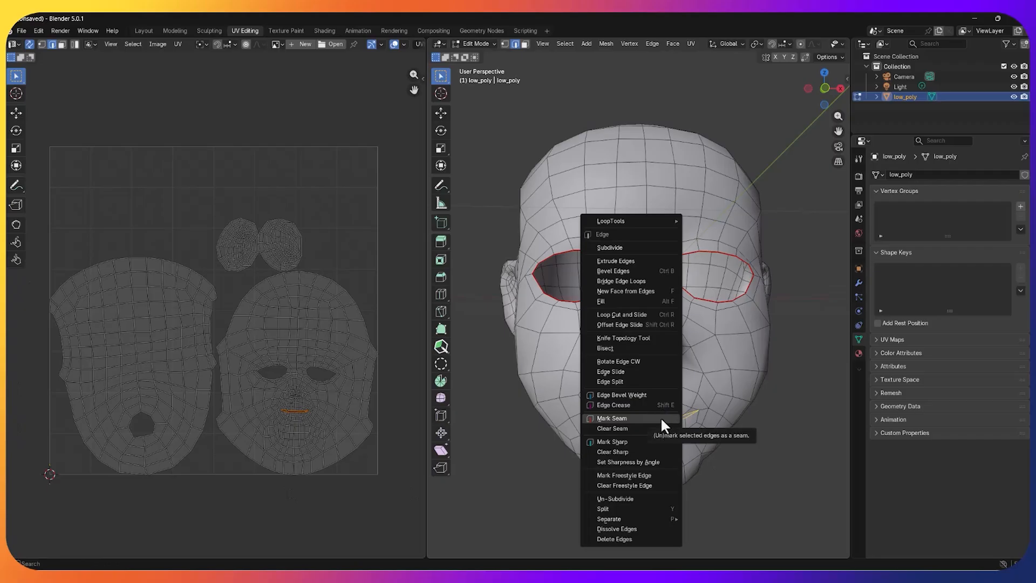
{"action": "left_click", "coordinate": [660, 416]}
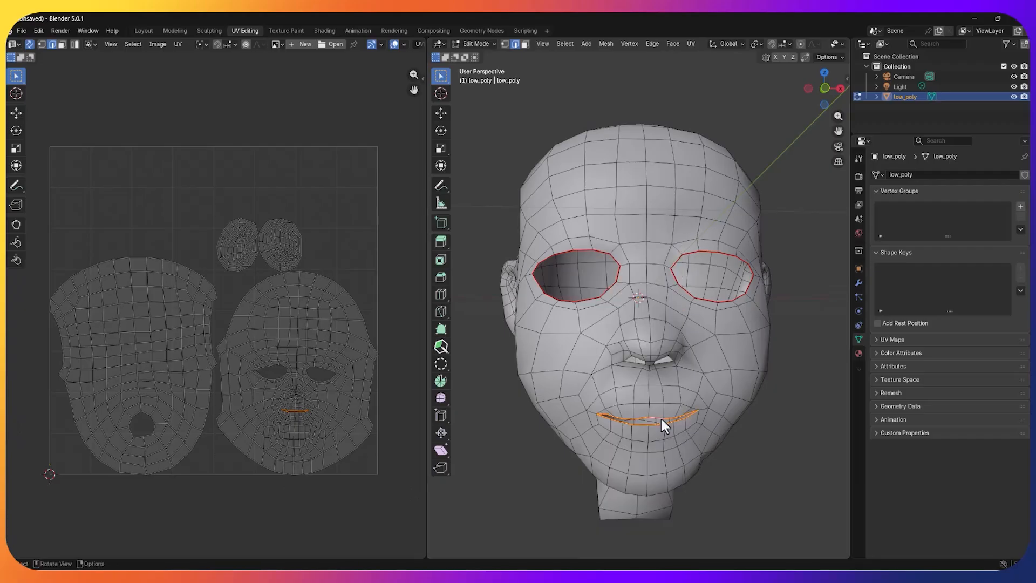
{"action": "left_click", "coordinate": [691, 43]}
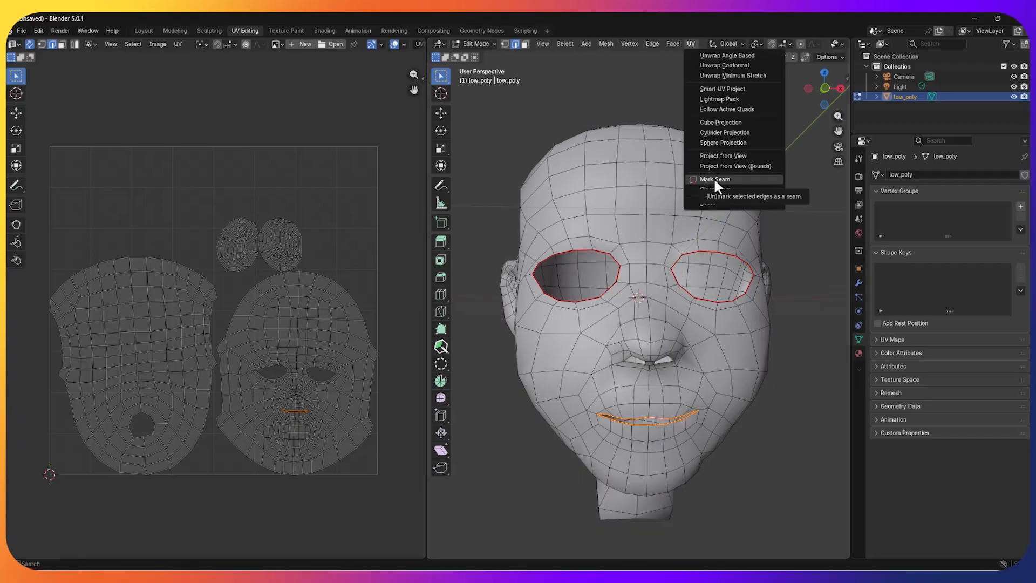
{"action": "scroll", "coordinate": [669, 436], "scroll_direction": "up", "scroll_amount": 1}
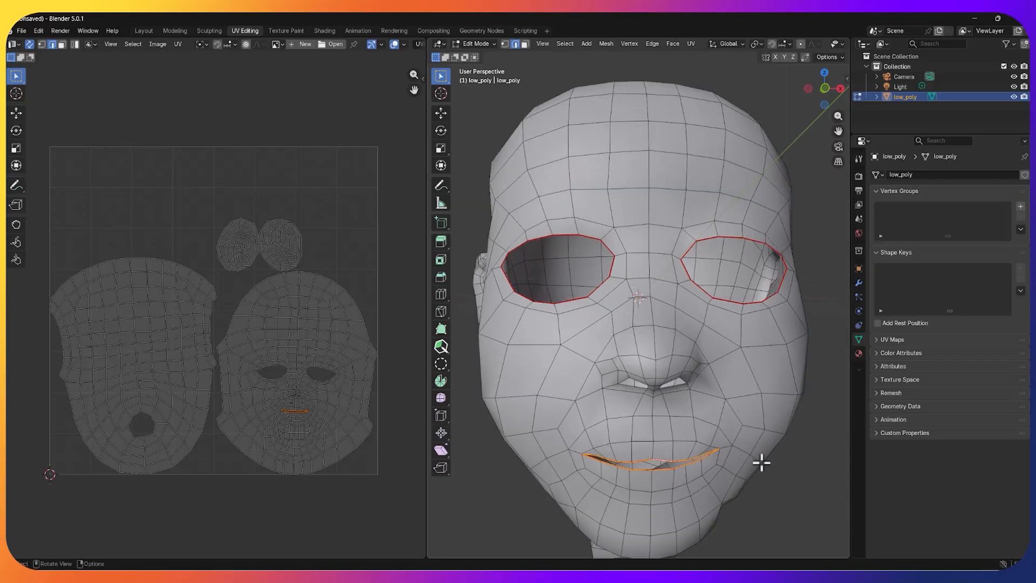
- Select the edge loop where the model's left ear joins the head and mark it as a seam
{"action": "scroll", "coordinate": [762, 456], "scroll_direction": "down", "scroll_amount": 3}
{"action": "middle_click_drag", "start_coordinate": [761, 455], "coordinate": [568, 449]}
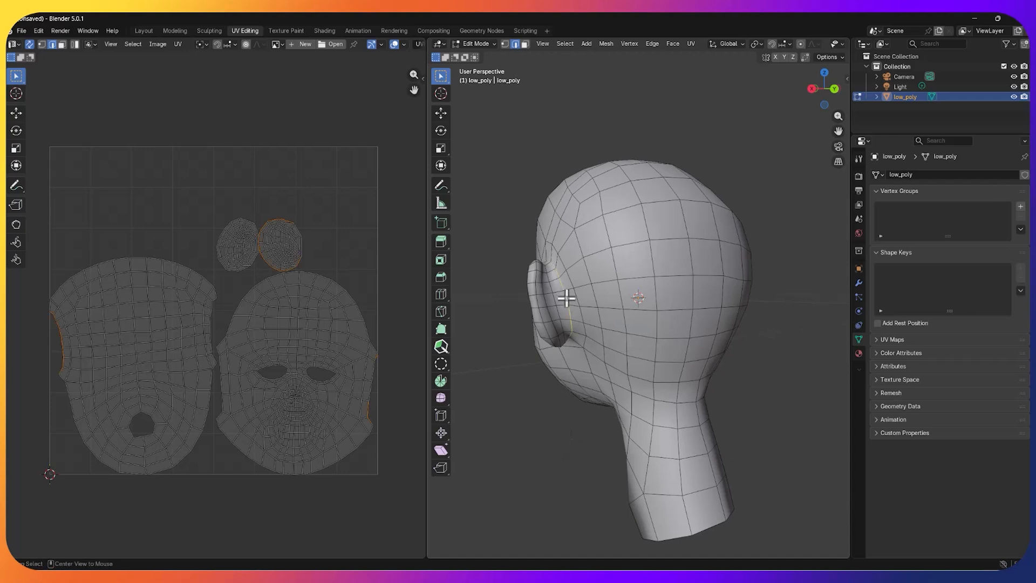
{"action": "middle_click_drag", "start_coordinate": [543, 393], "coordinate": [653, 405]}
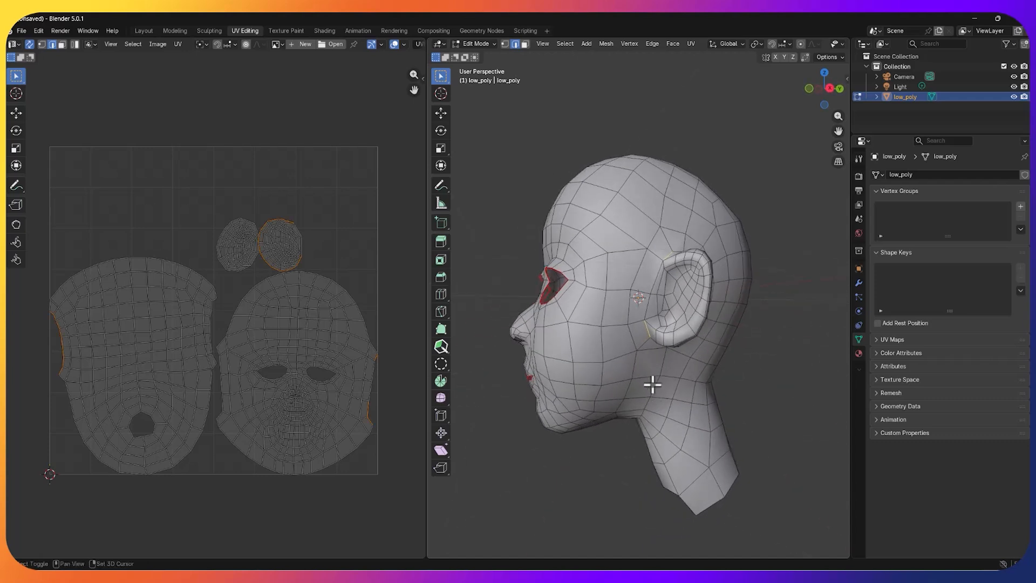
{"action": "left_click", "coordinate": [654, 283], "text": "shift"}
{"action": "right_click", "coordinate": [651, 283]}
{"action": "left_click", "coordinate": [651, 283]}
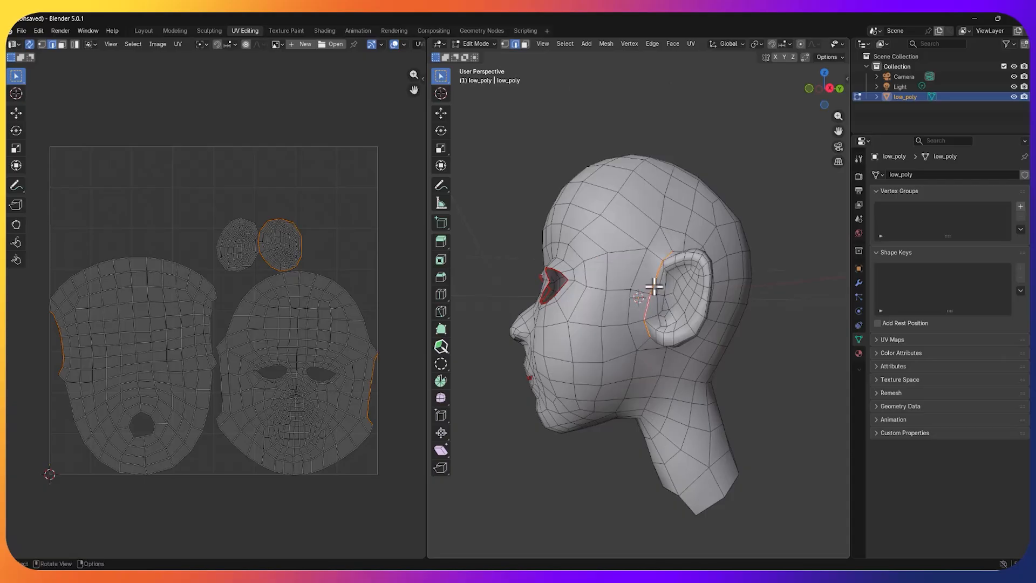
- Select the edge loop where the model's right ear joins the head and mark it as a seam
{"action": "mouse_move", "coordinate": [745, 370]}
{"action": "middle_mouse_down"}
{"action": "mouse_move", "coordinate": [629, 393]}
{"action": "mouse_move", "coordinate": [566, 370]}
{"action": "mouse_move", "coordinate": [655, 391]}
{"action": "mouse_move", "coordinate": [735, 378]}
{"action": "middle_mouse_up"}
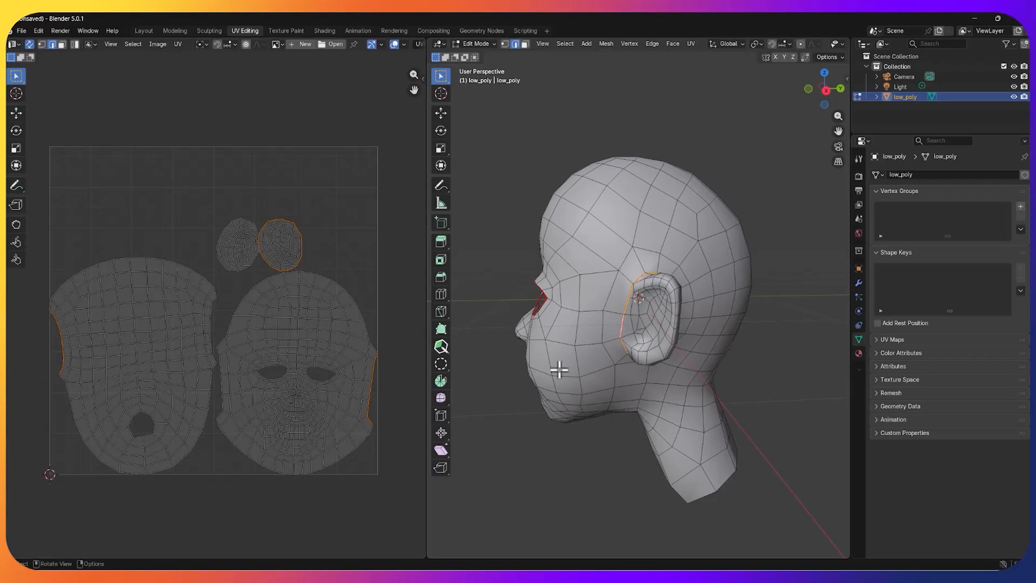
{"action": "middle_click_drag", "start_coordinate": [765, 361], "coordinate": [543, 378]}
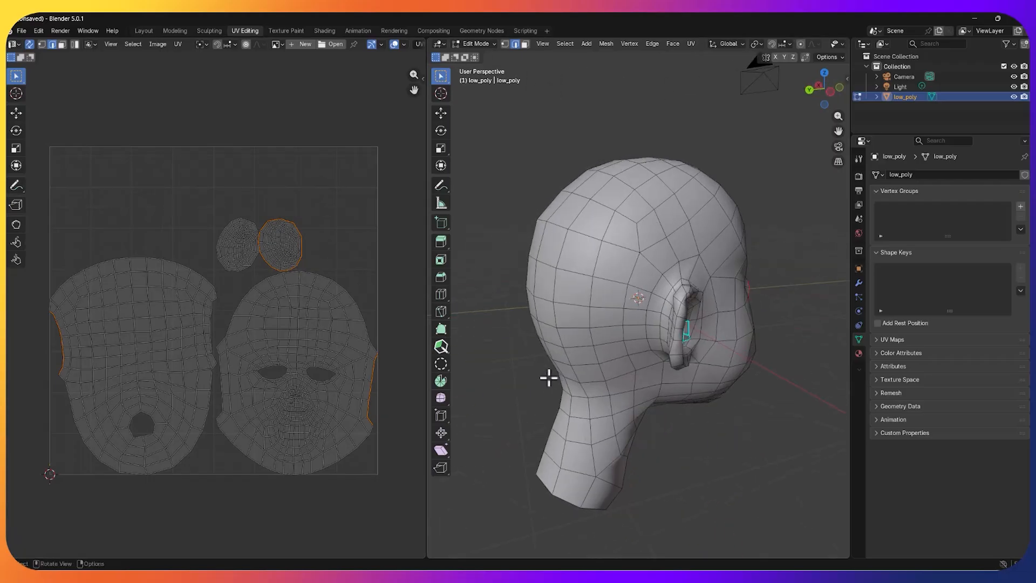
{"action": "mouse_move", "coordinate": [716, 415]}
{"action": "middle_mouse_down"}
{"action": "mouse_move", "coordinate": [654, 414]}
{"action": "mouse_move", "coordinate": [709, 430]}
{"action": "middle_mouse_up"}
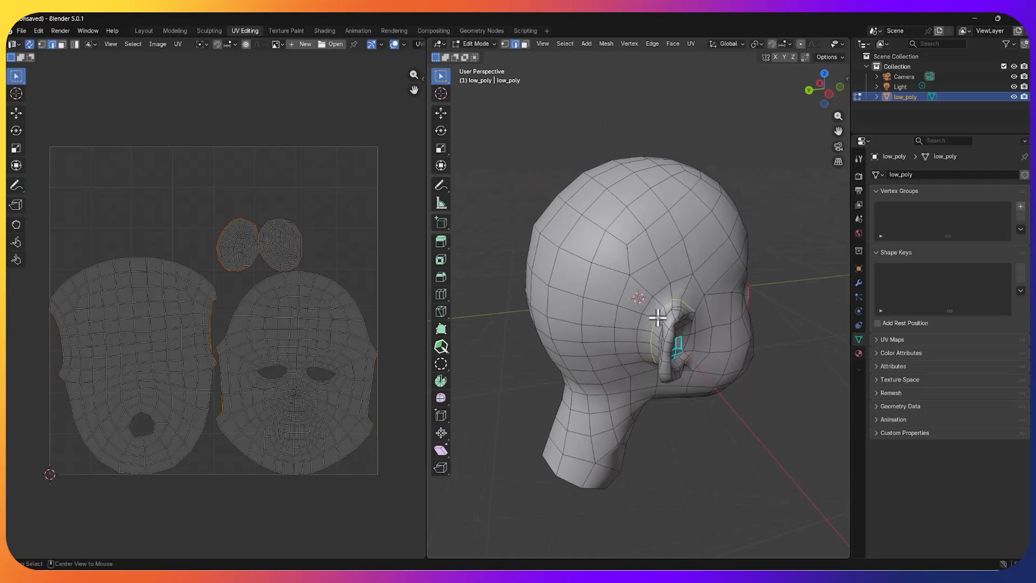
{"action": "middle_click_drag", "start_coordinate": [717, 409], "coordinate": [680, 439]}
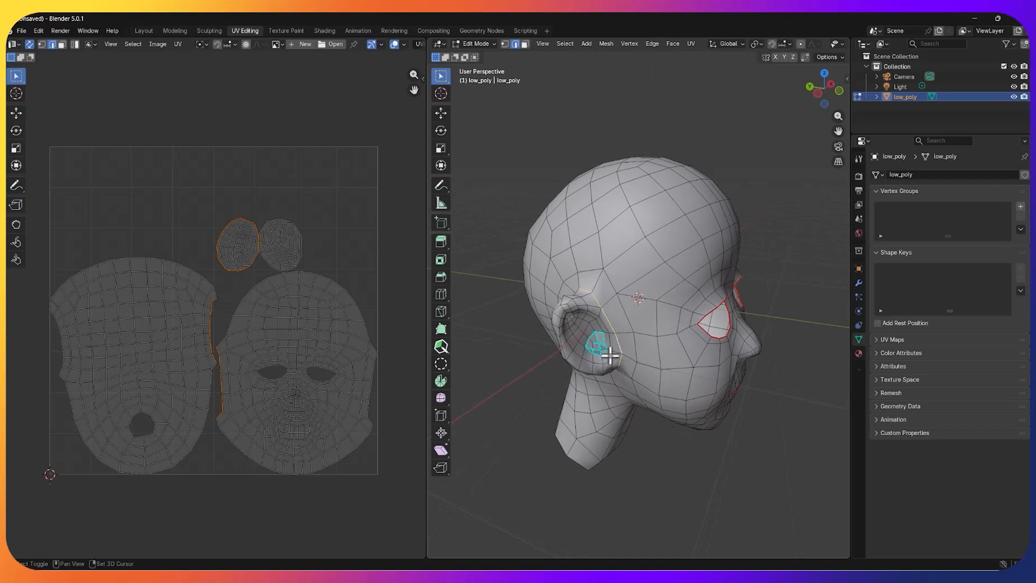
{"action": "right_click", "coordinate": [613, 324]}
{"action": "left_click", "coordinate": [613, 323]}
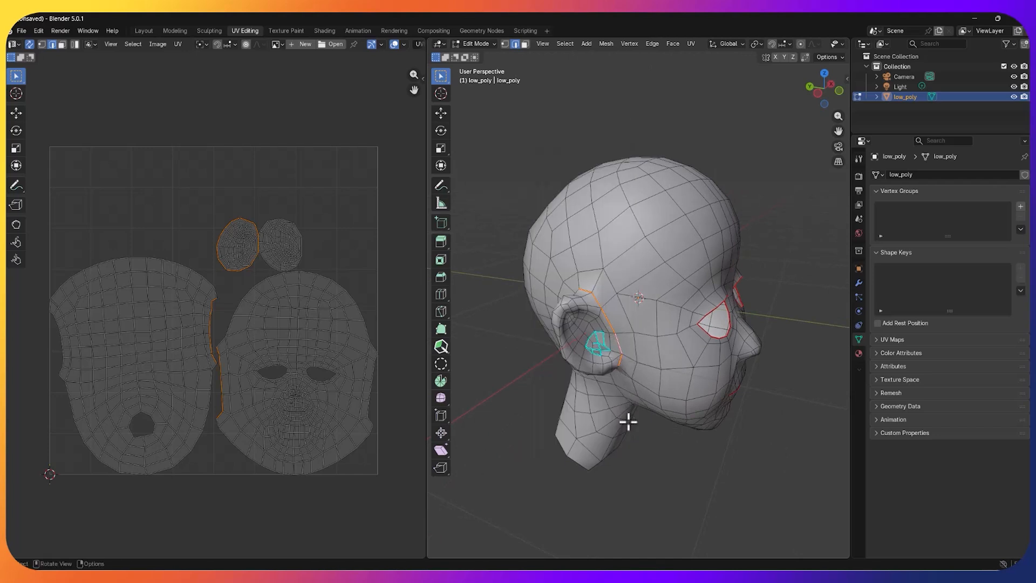
- Mark the edge loop under the jaw, joined to both ear seams, and the horizontal edge row across the back of the head as seams
{"action": "middle_click_drag", "start_coordinate": [659, 451], "coordinate": [457, 410]}
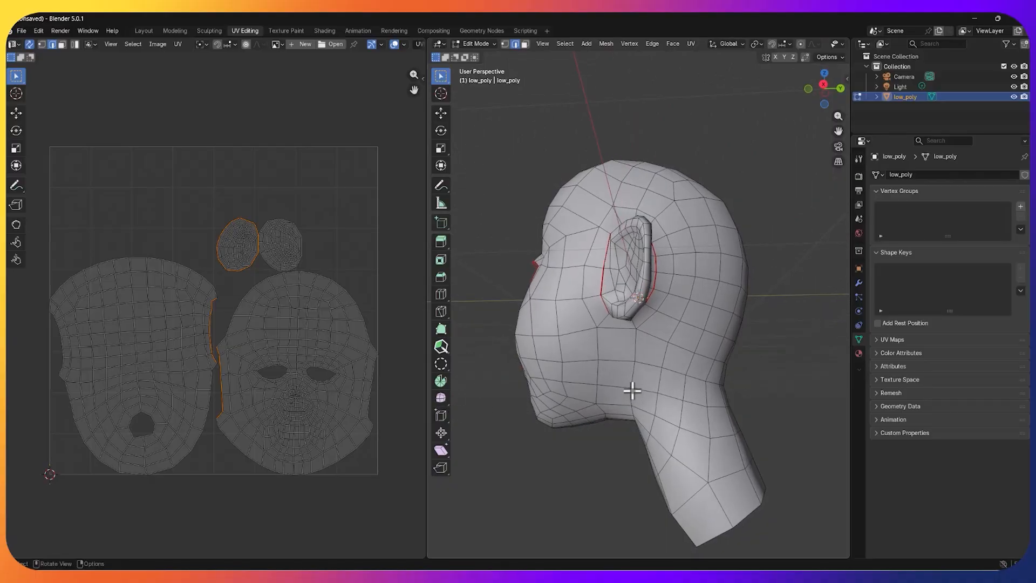
{"action": "left_click", "coordinate": [635, 373], "text": "alt"}
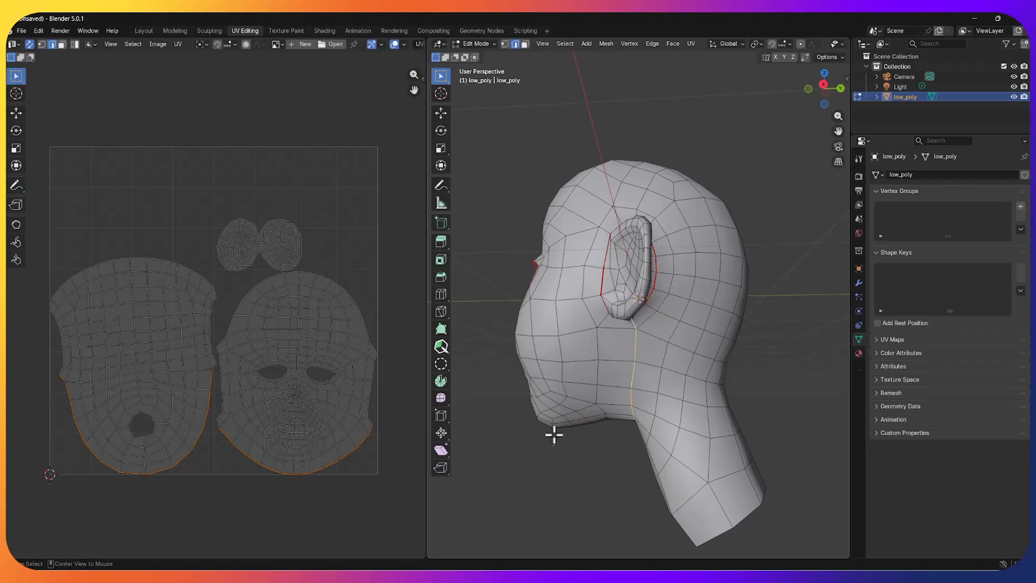
{"action": "middle_click_drag", "start_coordinate": [543, 467], "coordinate": [739, 469]}
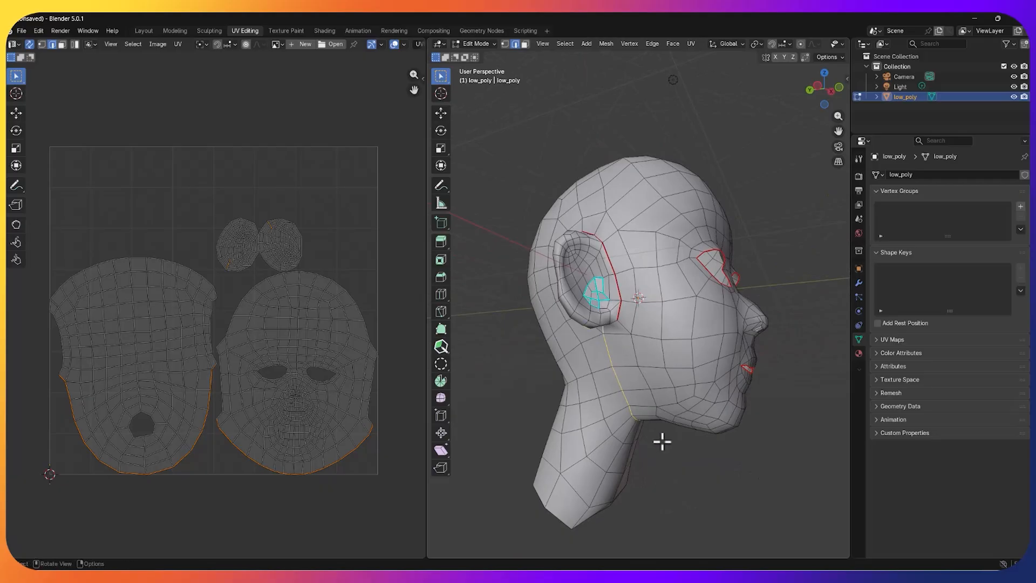
{"action": "middle_click_drag", "start_coordinate": [662, 439], "coordinate": [712, 405]}
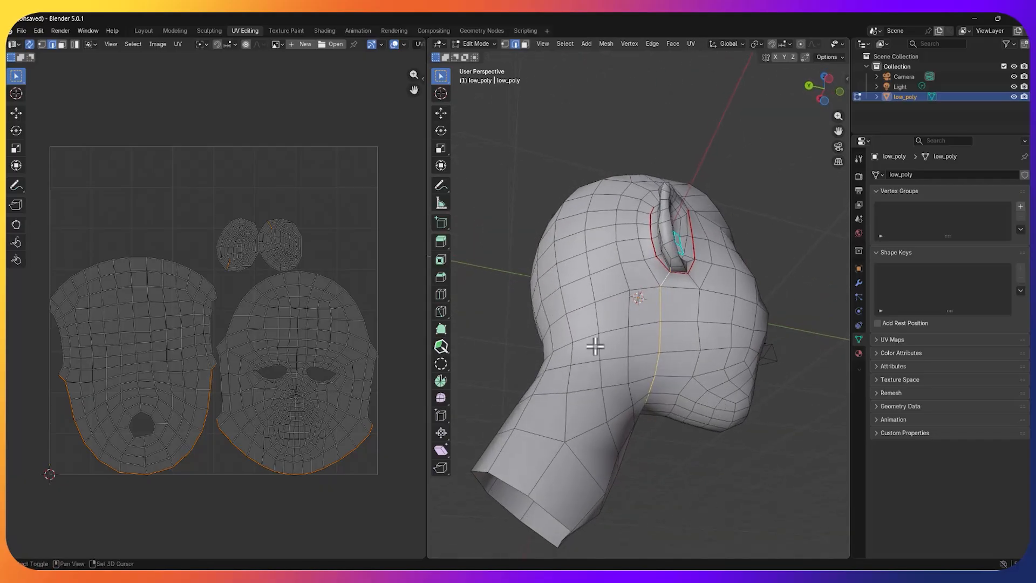
{"action": "right_click", "coordinate": [712, 440]}
{"action": "key", "text": "Escape"}
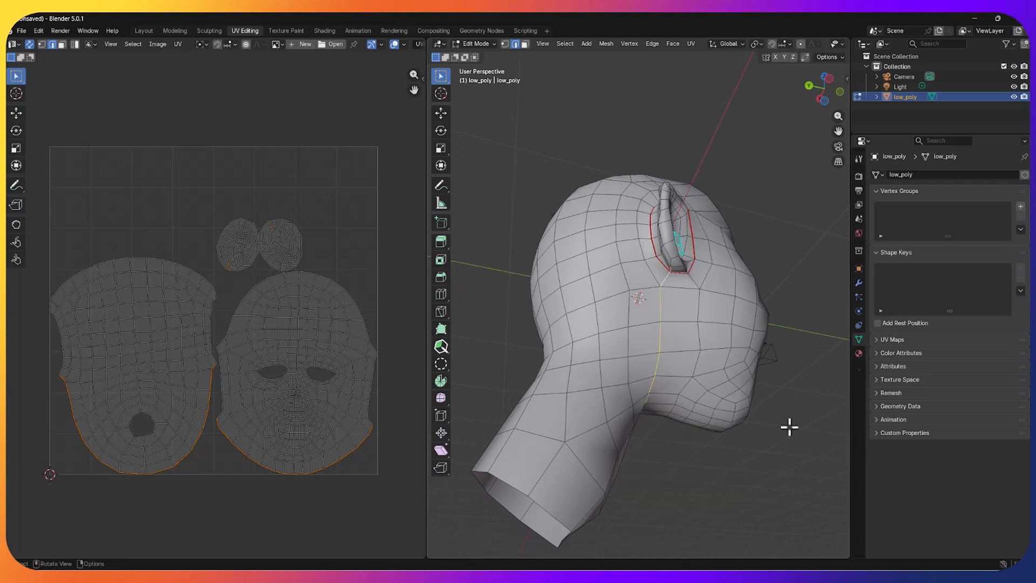
{"action": "middle_click_drag", "start_coordinate": [768, 434], "coordinate": [781, 446]}
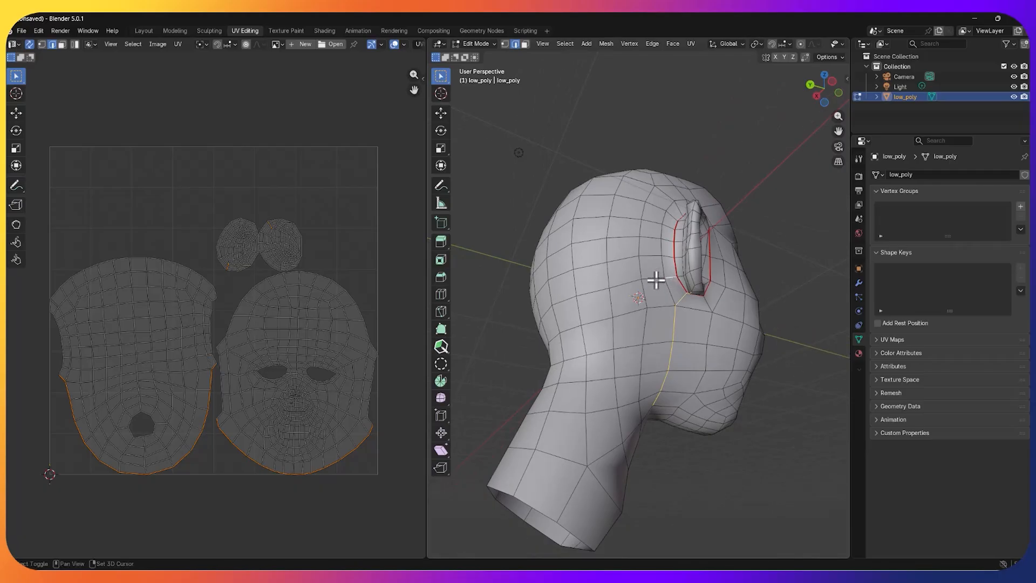
{"action": "middle_click_drag", "start_coordinate": [736, 428], "coordinate": [425, 486]}
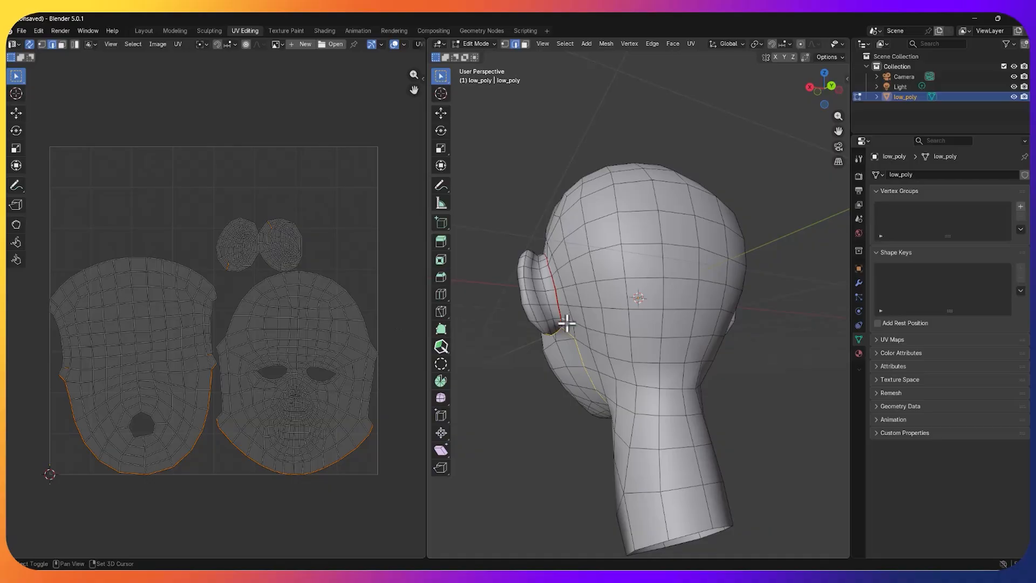
{"action": "mouse_move", "coordinate": [691, 386]}
{"action": "middle_mouse_down"}
{"action": "mouse_move", "coordinate": [721, 370]}
{"action": "mouse_move", "coordinate": [682, 373]}
{"action": "middle_mouse_up"}
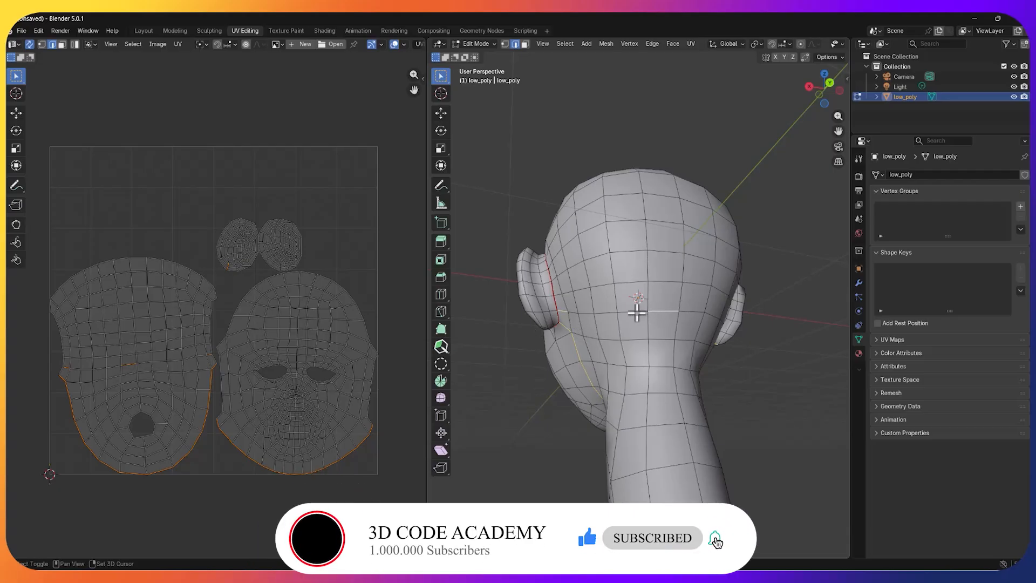
{"action": "left_click", "coordinate": [601, 312], "text": "shift"}
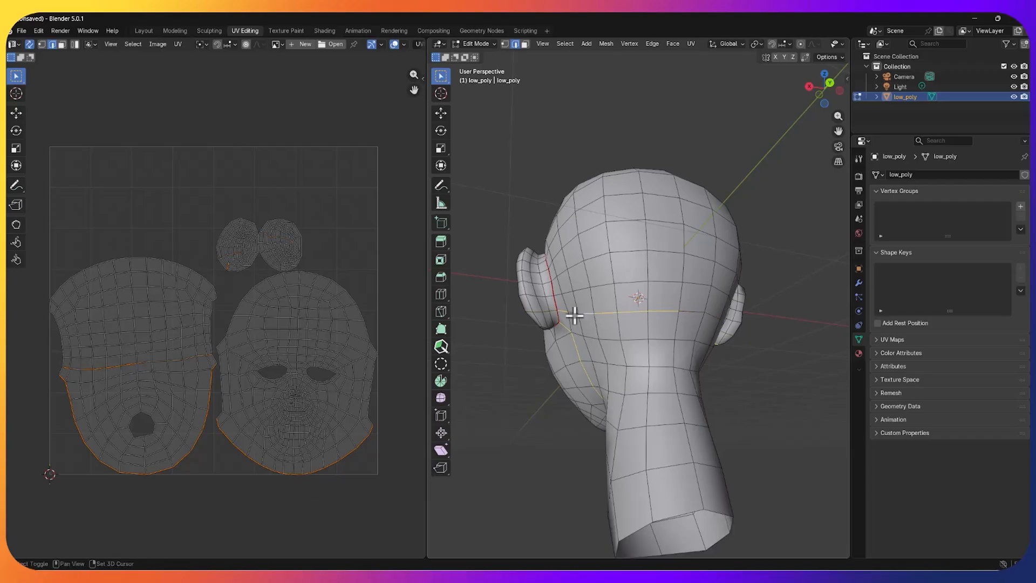
{"action": "middle_click_drag", "start_coordinate": [772, 358], "coordinate": [679, 356]}
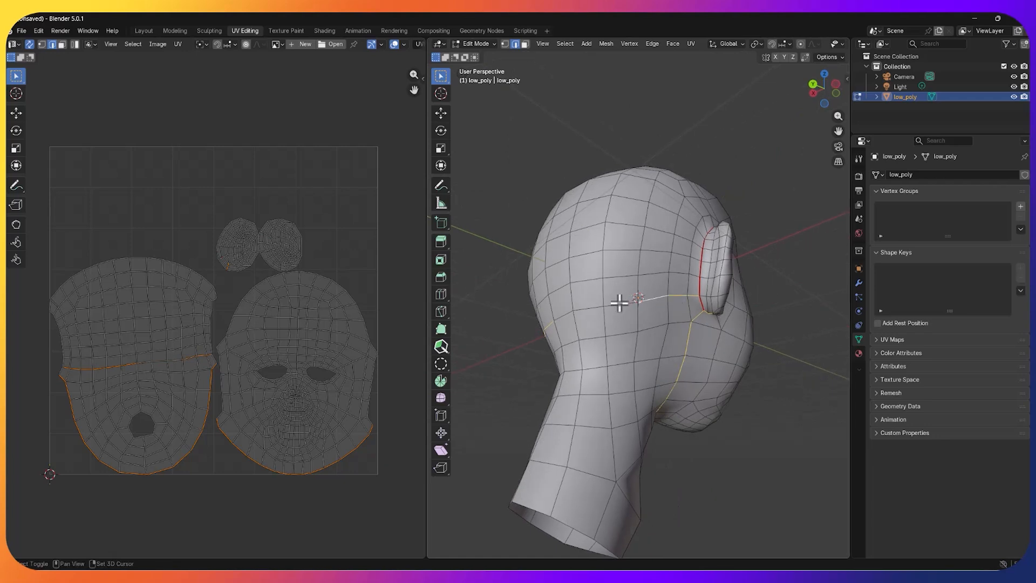
{"action": "left_click", "coordinate": [563, 314], "text": "shift"}
{"action": "right_click", "coordinate": [562, 316]}
{"action": "left_click", "coordinate": [561, 315]}
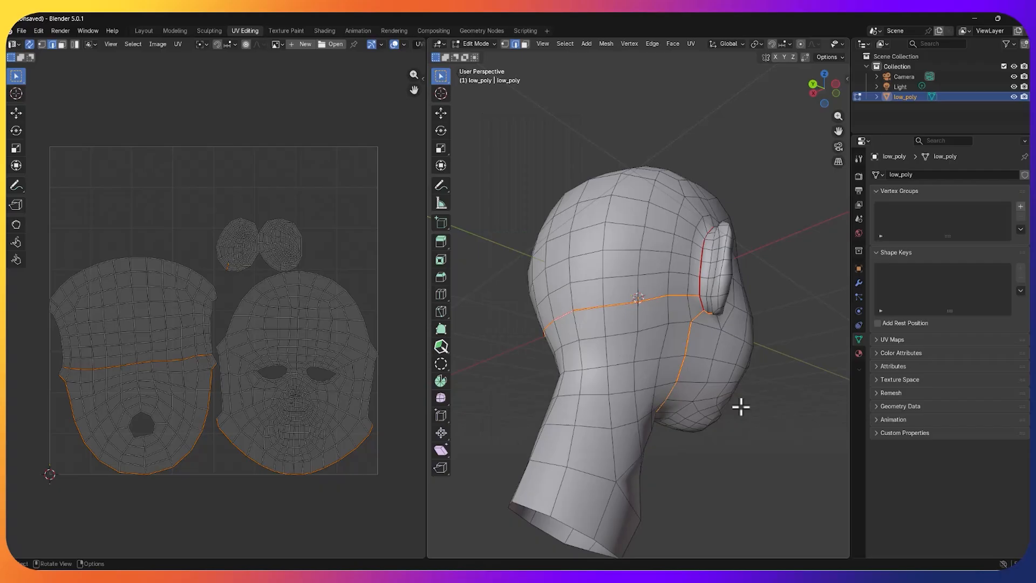
- Select the edge path running from ear to ear over the back of the crown and mark it as a seam
{"action": "middle_click_drag", "start_coordinate": [741, 406], "coordinate": [654, 377]}
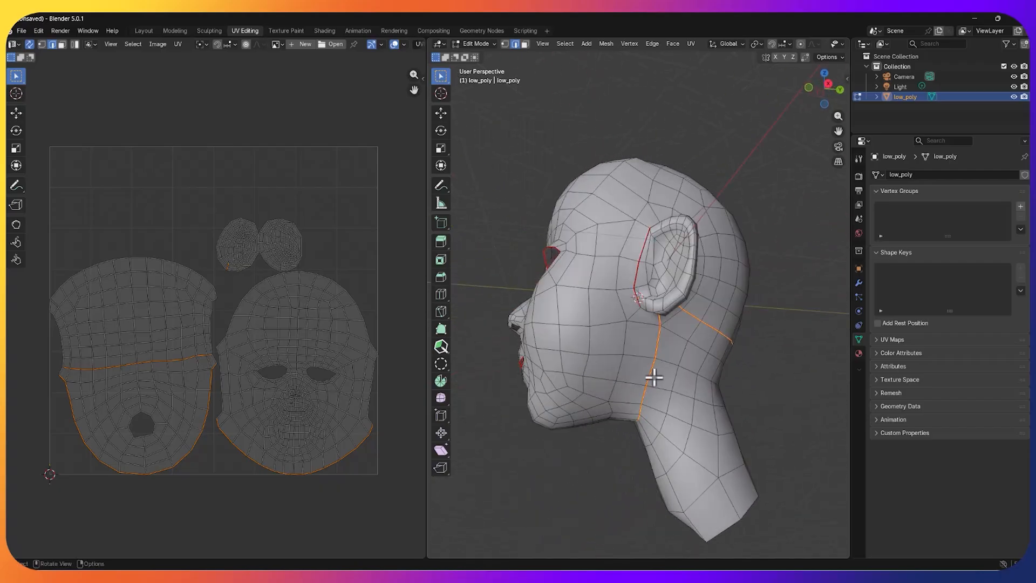
{"action": "middle_click_drag", "start_coordinate": [728, 375], "coordinate": [677, 432]}
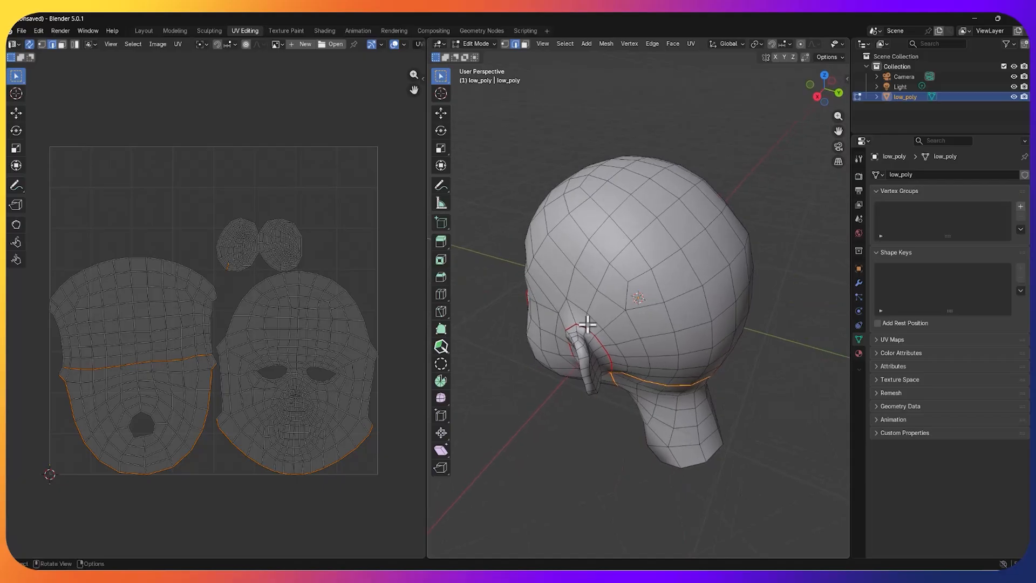
{"action": "key", "text": "alt+a"}
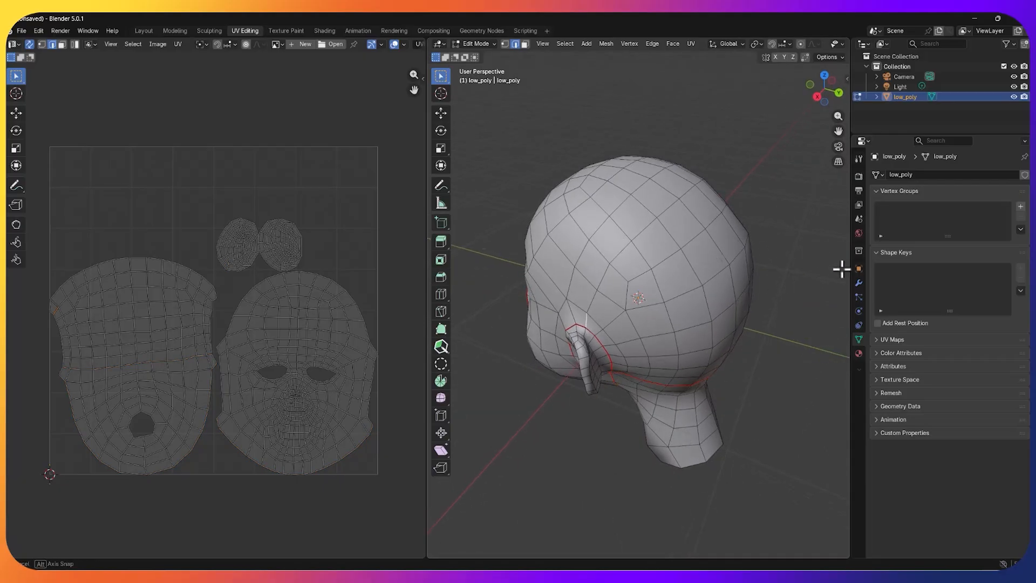
{"action": "middle_click_drag", "start_coordinate": [841, 268], "coordinate": [667, 281]}
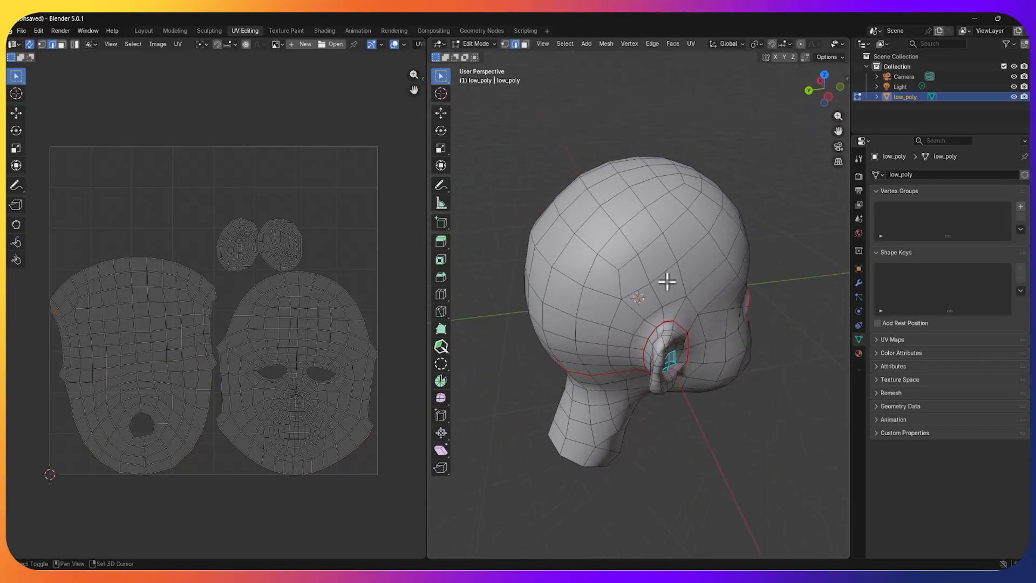
{"action": "left_click", "coordinate": [663, 312], "text": "ctrl"}
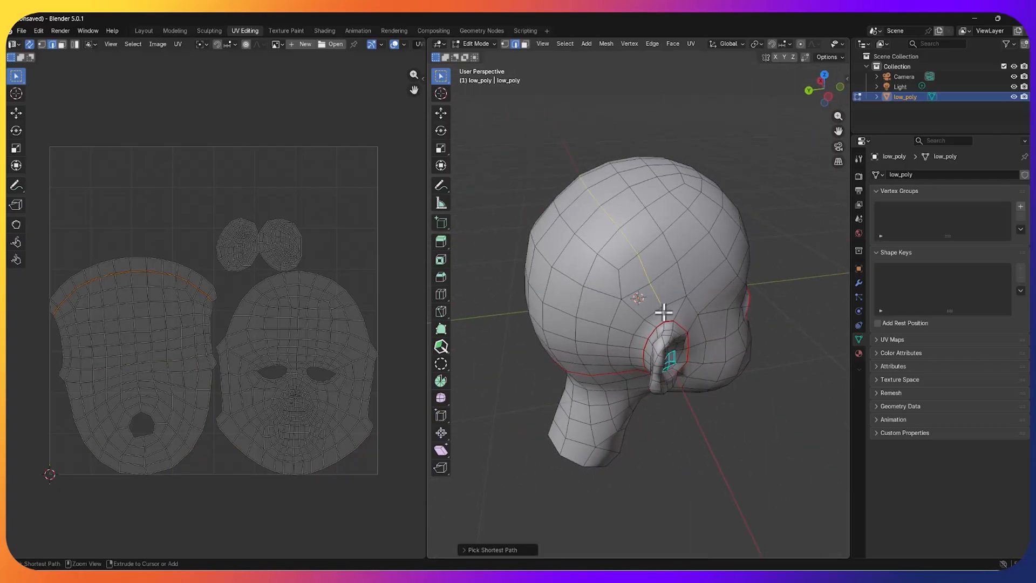
{"action": "middle_click_drag", "start_coordinate": [735, 296], "coordinate": [442, 276]}
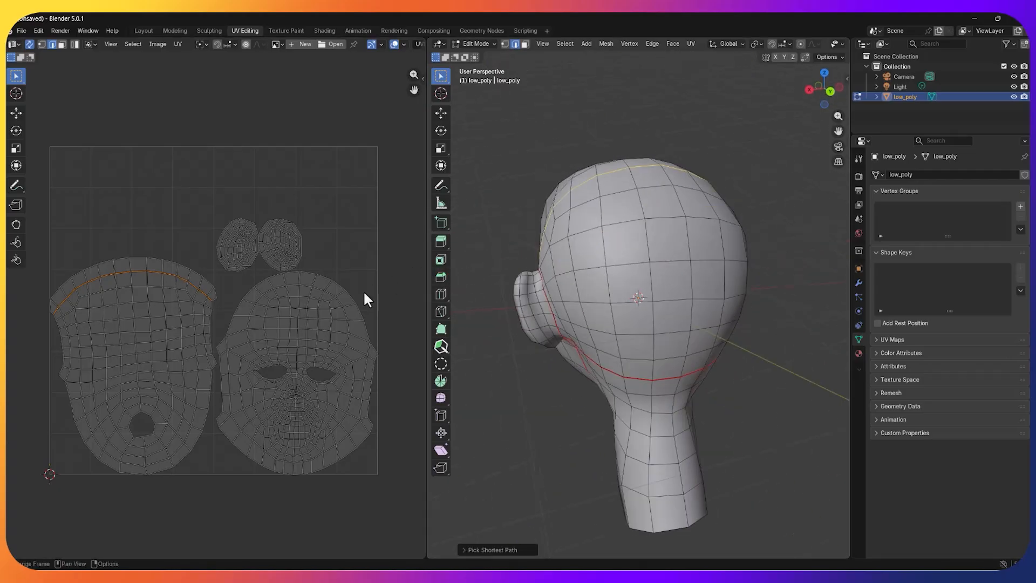
{"action": "middle_click_drag", "start_coordinate": [499, 363], "coordinate": [568, 365]}
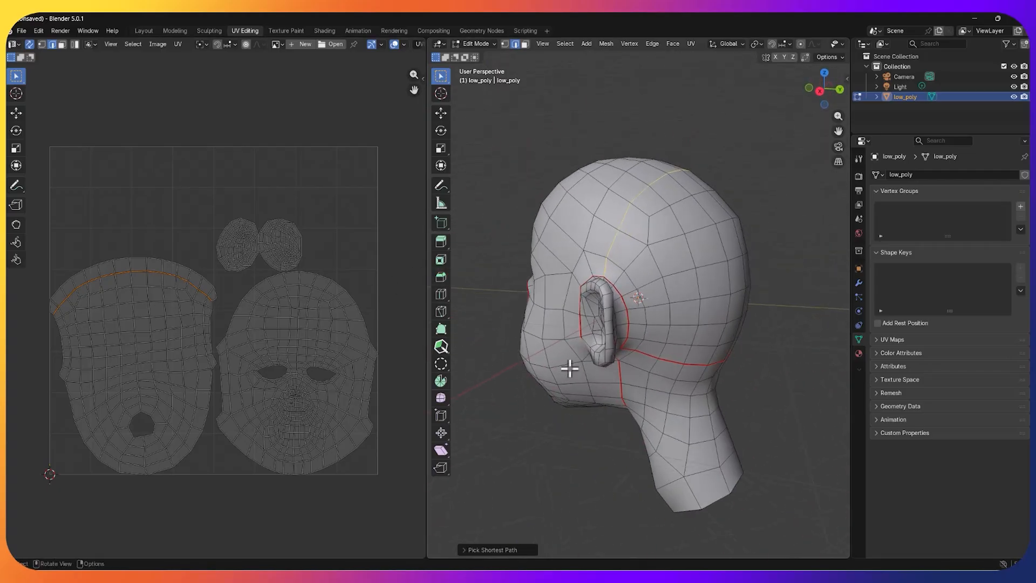
{"action": "right_click", "coordinate": [619, 229]}
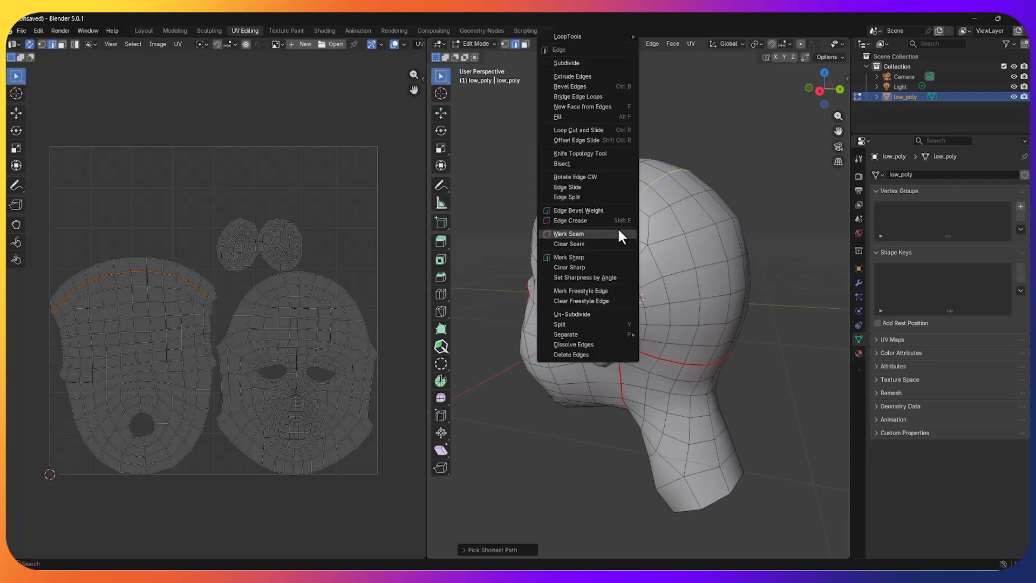
{"action": "left_click", "coordinate": [614, 231]}
- Select the whole head mesh and unwrap it with the Minimum Stretch method
{"action": "middle_click_drag", "start_coordinate": [537, 418], "coordinate": [675, 412]}
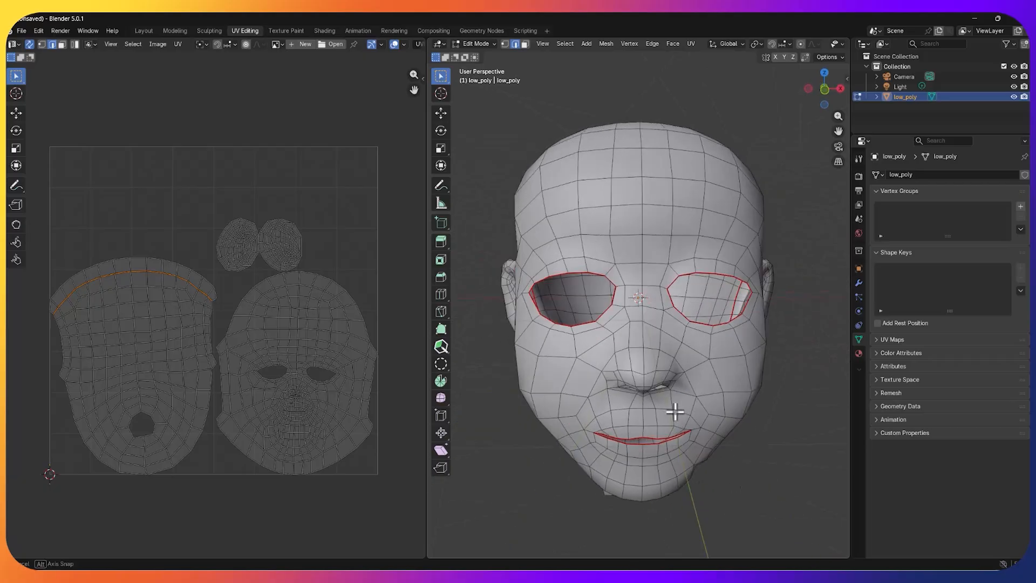
{"action": "key", "text": "a"}
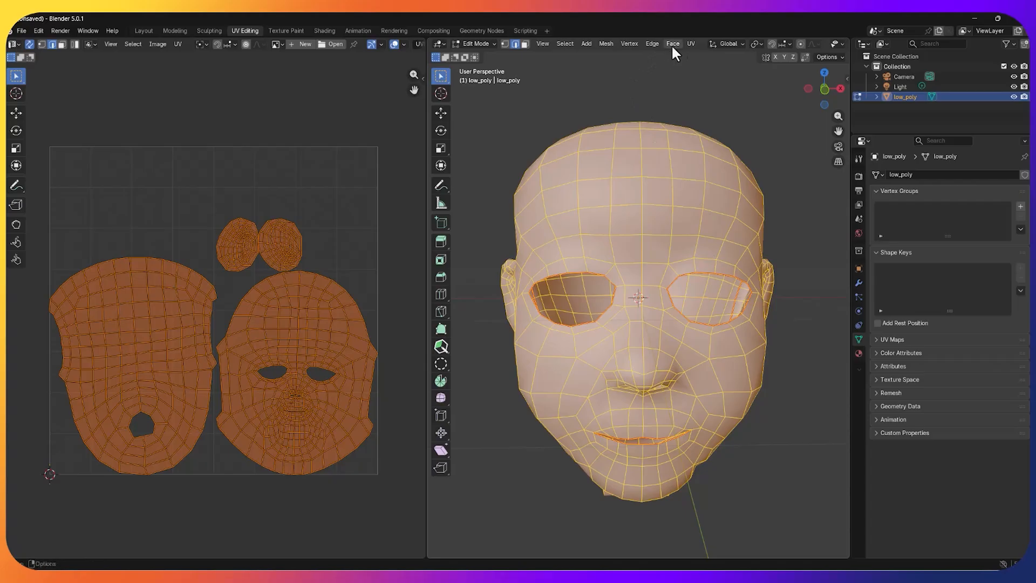
{"action": "left_click", "coordinate": [690, 44]}
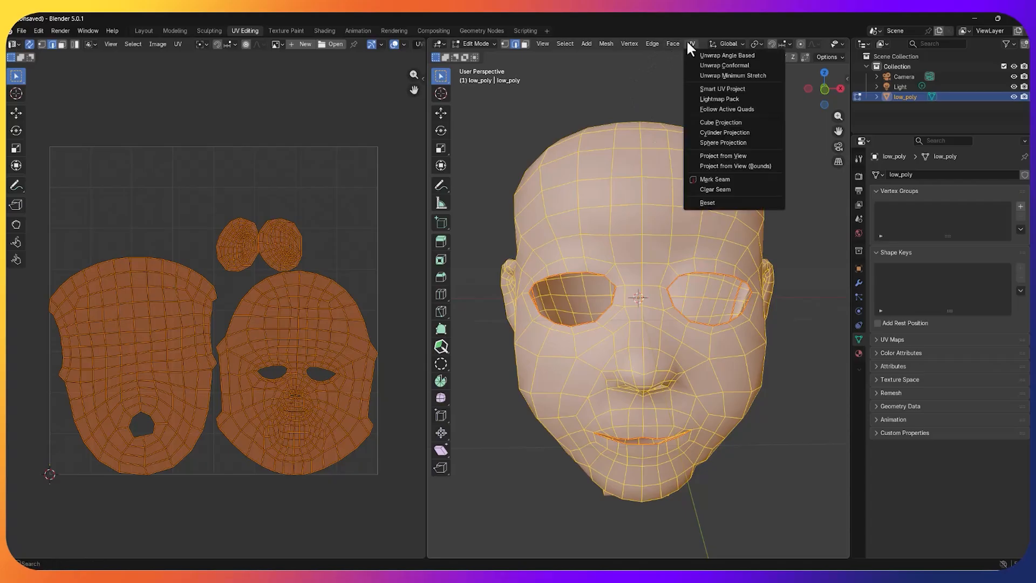
{"action": "left_click", "coordinate": [719, 76]}
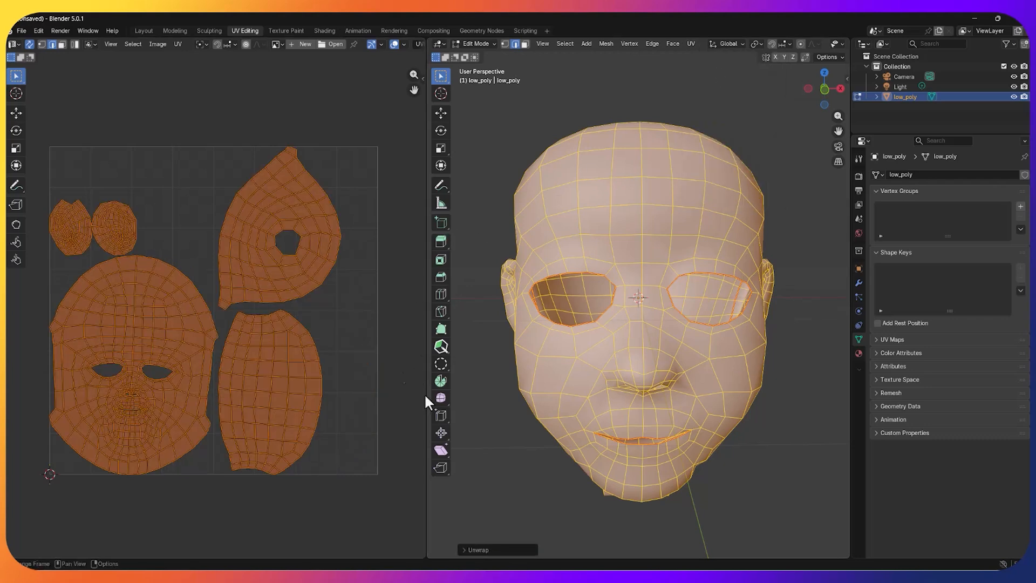
- Select the face island and the back-of-head island separately in the UV layout to examine which areas of the head they cover
{"action": "left_click", "coordinate": [738, 471]}
{"action": "middle_click_drag", "start_coordinate": [744, 472], "coordinate": [743, 473]}
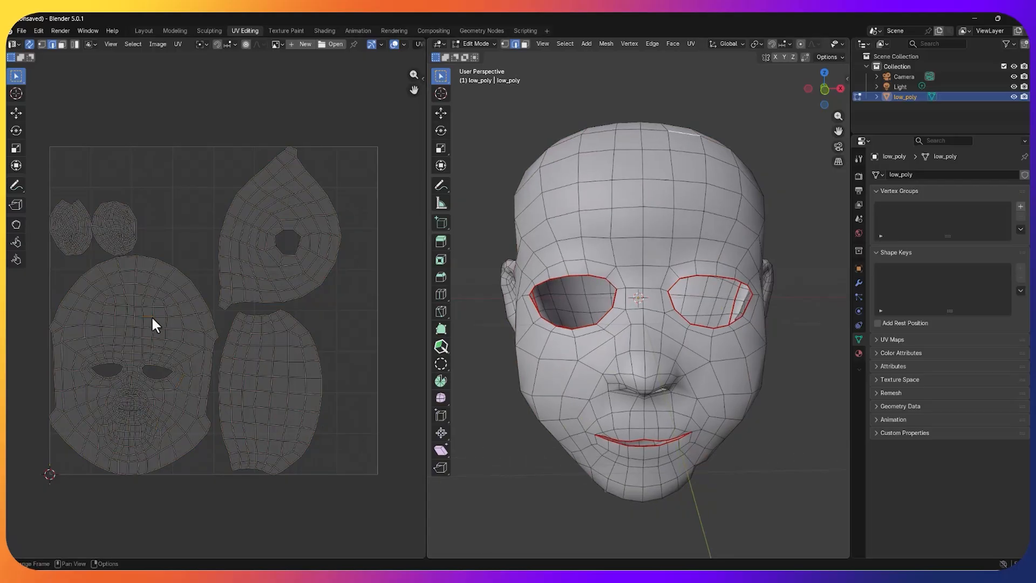
{"action": "key", "text": "l"}
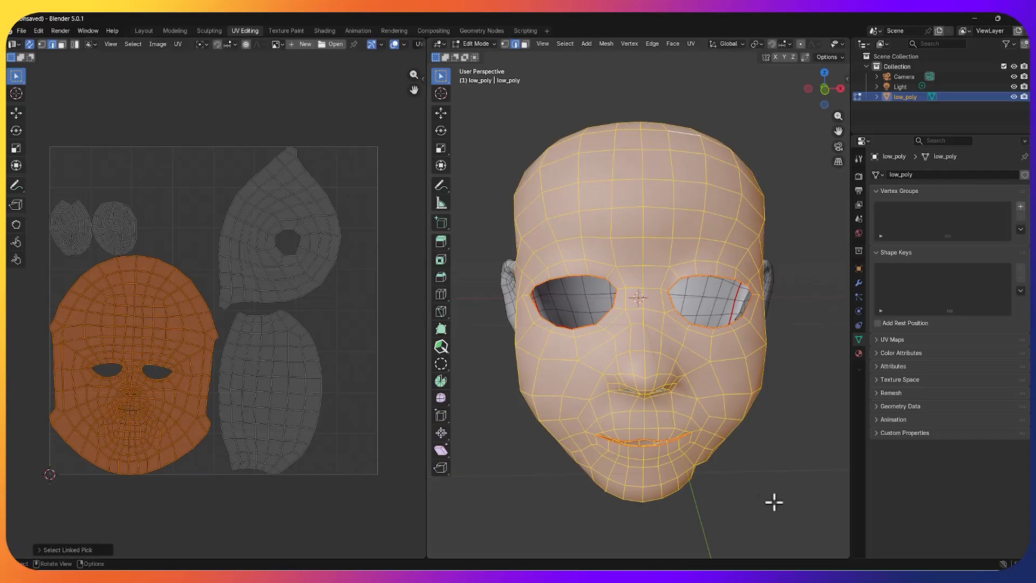
{"action": "mouse_move", "coordinate": [774, 501]}
{"action": "middle_mouse_down"}
{"action": "mouse_move", "coordinate": [682, 487]}
{"action": "mouse_move", "coordinate": [786, 499]}
{"action": "mouse_move", "coordinate": [790, 513]}
{"action": "middle_mouse_up"}
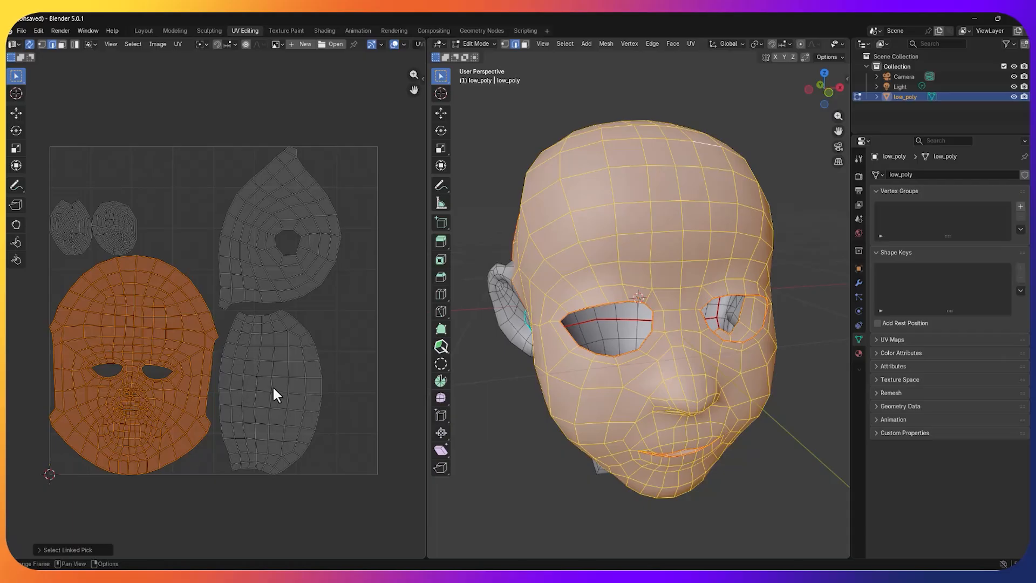
{"action": "key", "text": "alt+a"}
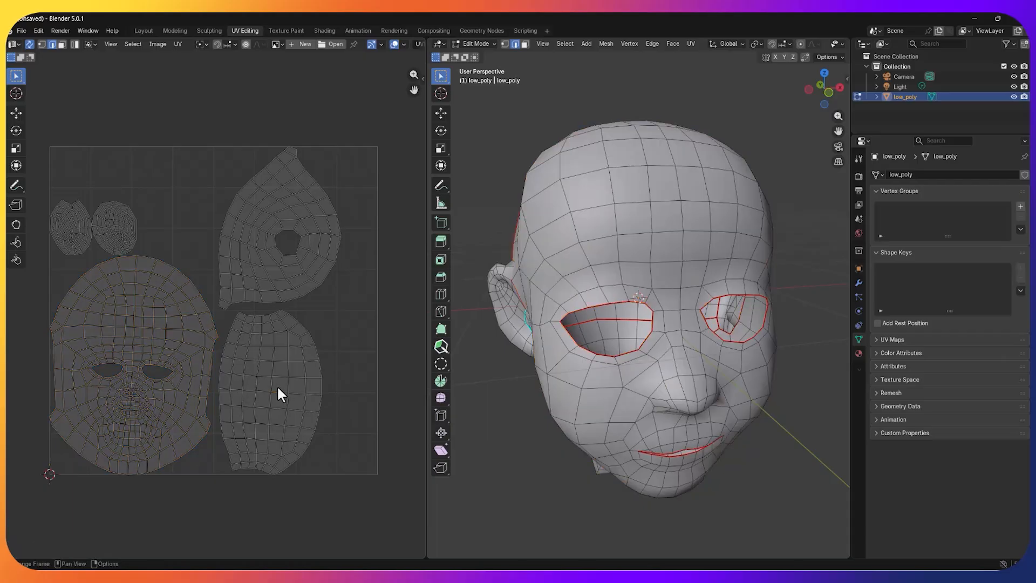
{"action": "key", "text": "l"}
{"action": "middle_click_drag", "start_coordinate": [740, 424], "coordinate": [670, 466]}
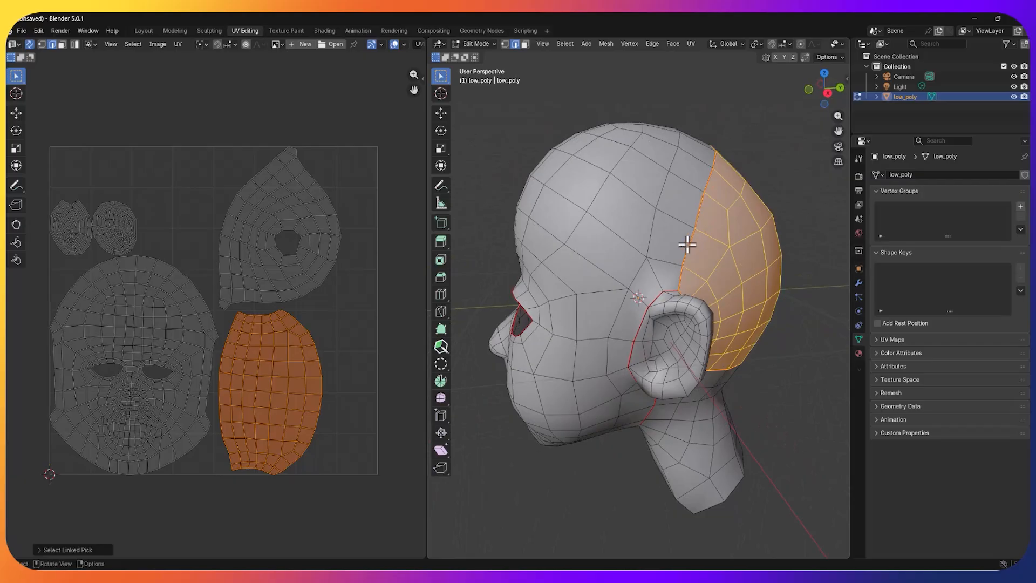
- Select the seam running over the crown between both ears and clear it
{"action": "left_click", "coordinate": [685, 278]}
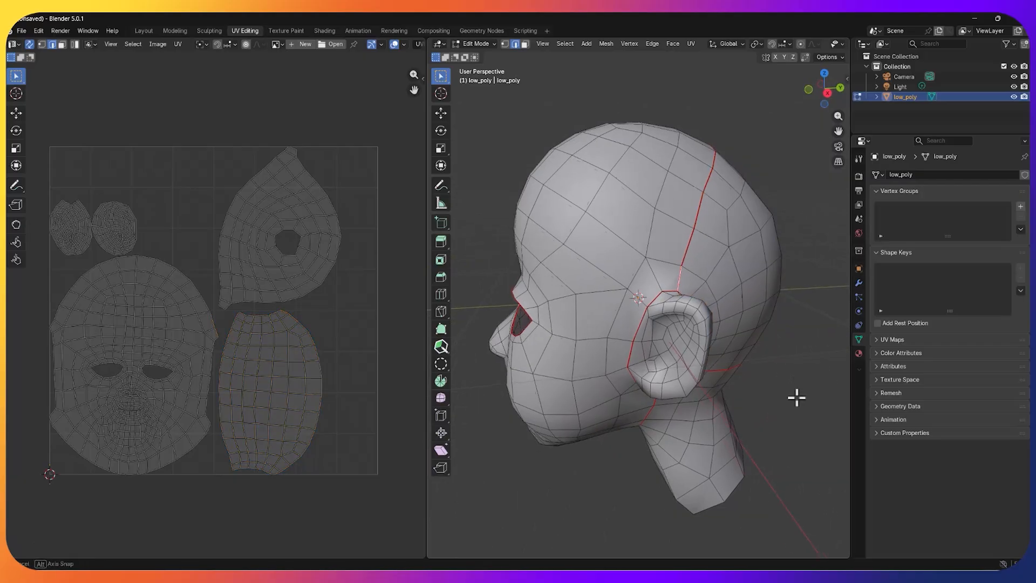
{"action": "middle_click_drag", "start_coordinate": [795, 398], "coordinate": [572, 396]}
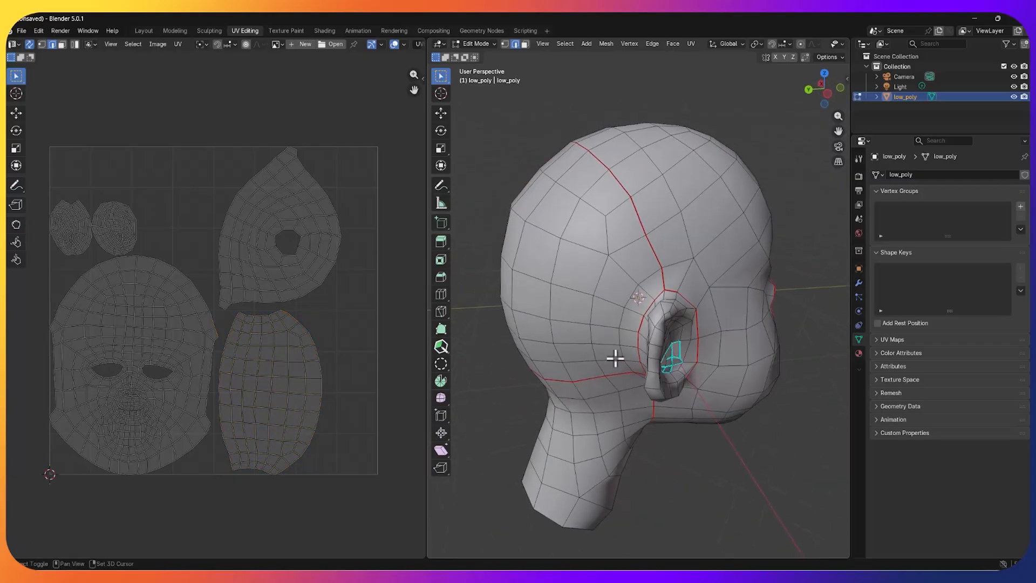
{"action": "left_click", "coordinate": [642, 253], "text": "ctrl"}
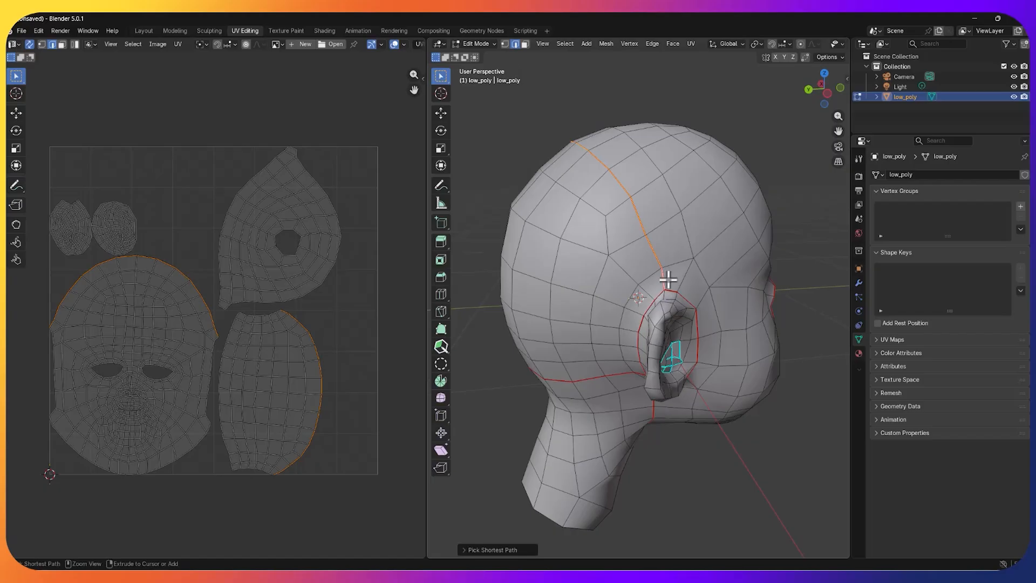
{"action": "right_click", "coordinate": [613, 420]}
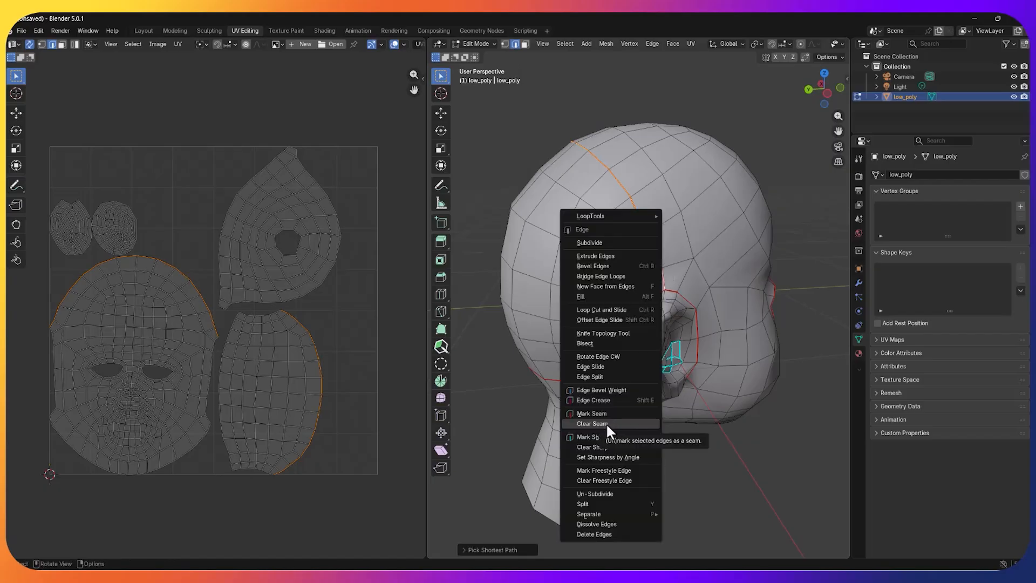
{"action": "left_click", "coordinate": [607, 423]}
- Select the edge path from ear to ear along the hairline above the forehead and mark it as a seam
{"action": "middle_click_drag", "start_coordinate": [673, 455], "coordinate": [610, 467]}
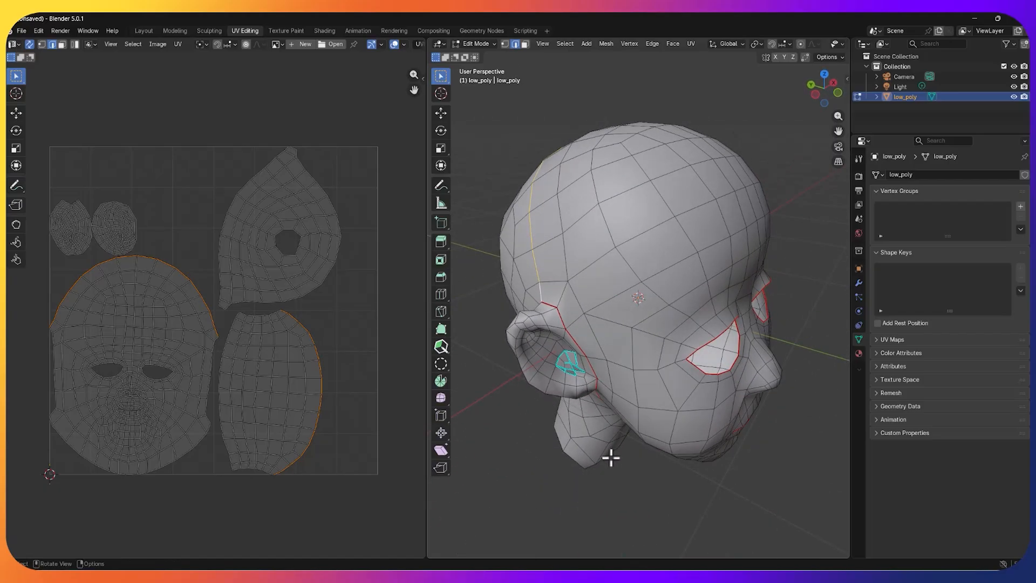
{"action": "left_click", "coordinate": [559, 295]}
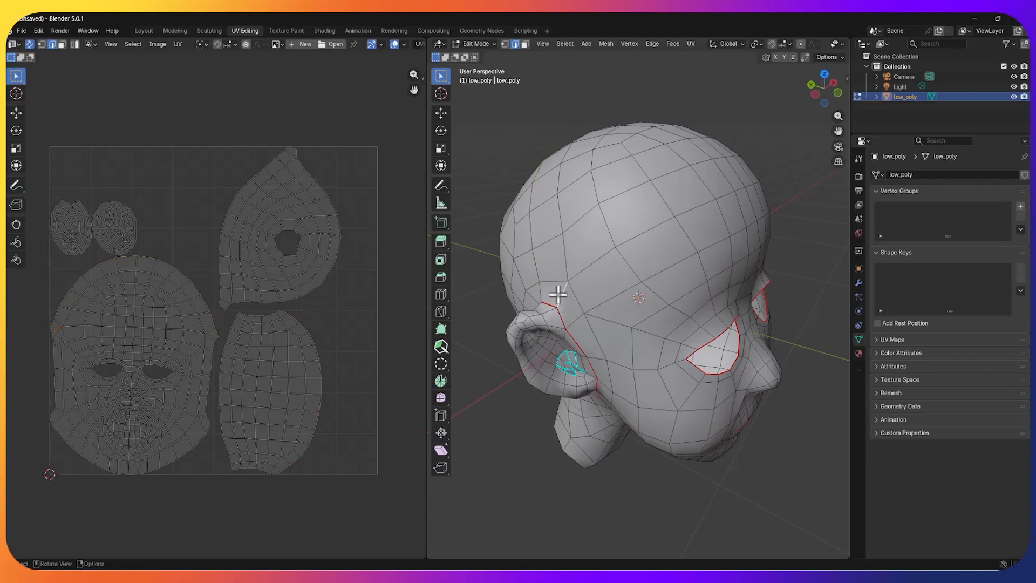
{"action": "left_click", "coordinate": [564, 242], "text": "ctrl"}
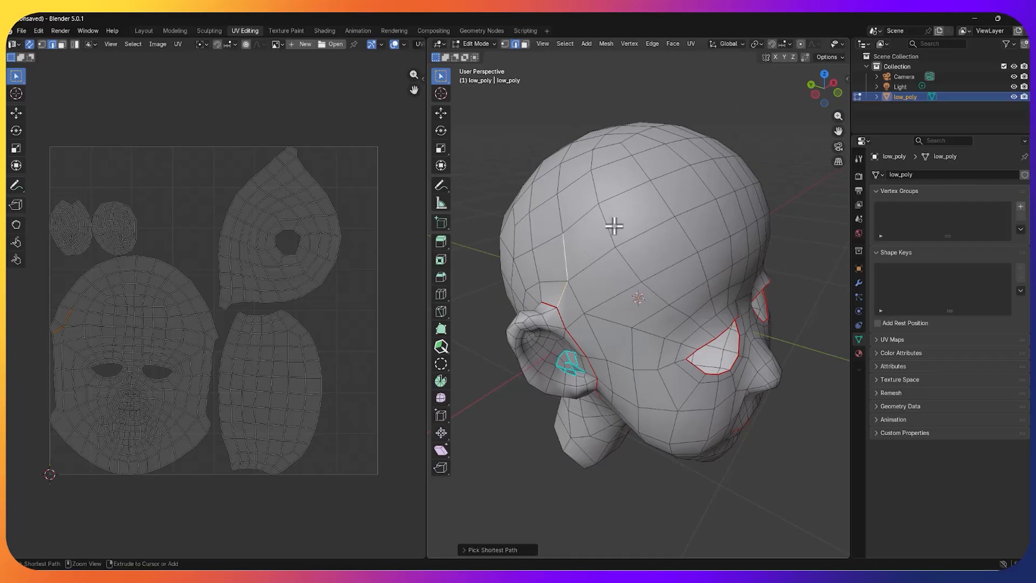
{"action": "left_click", "coordinate": [569, 227], "text": "shift"}
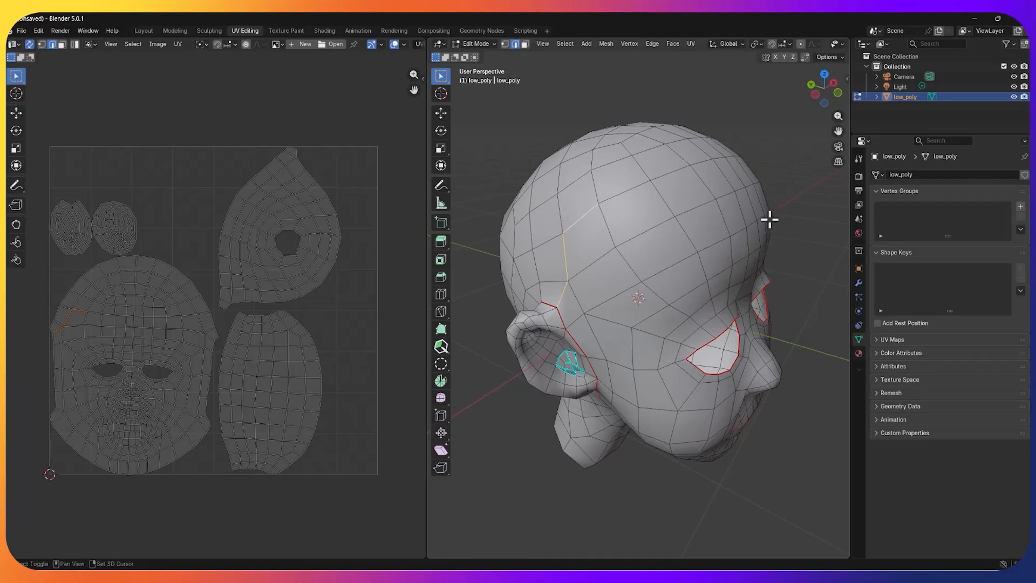
{"action": "middle_click_drag", "start_coordinate": [791, 236], "coordinate": [698, 208]}
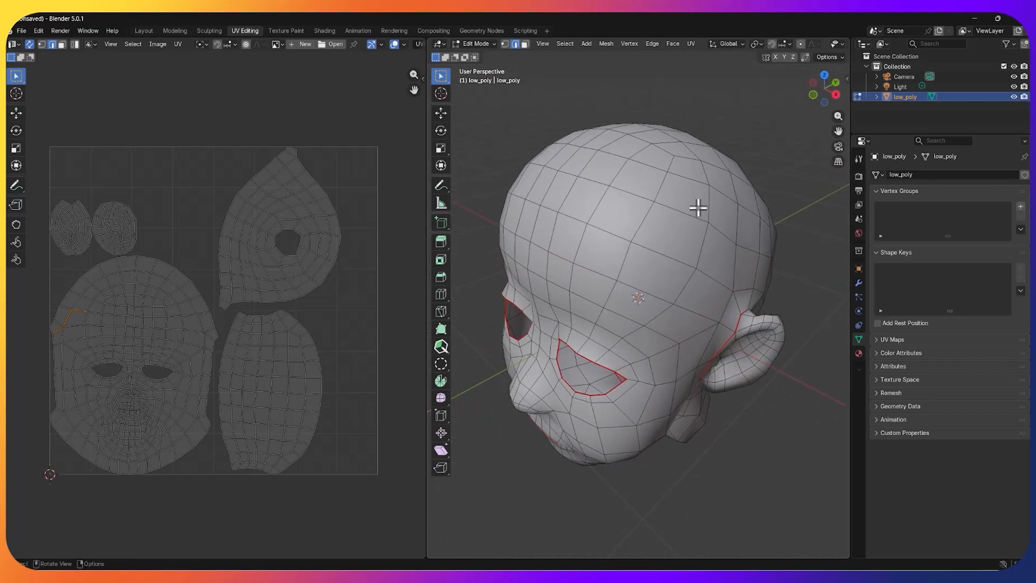
{"action": "left_click", "coordinate": [737, 268], "text": "ctrl"}
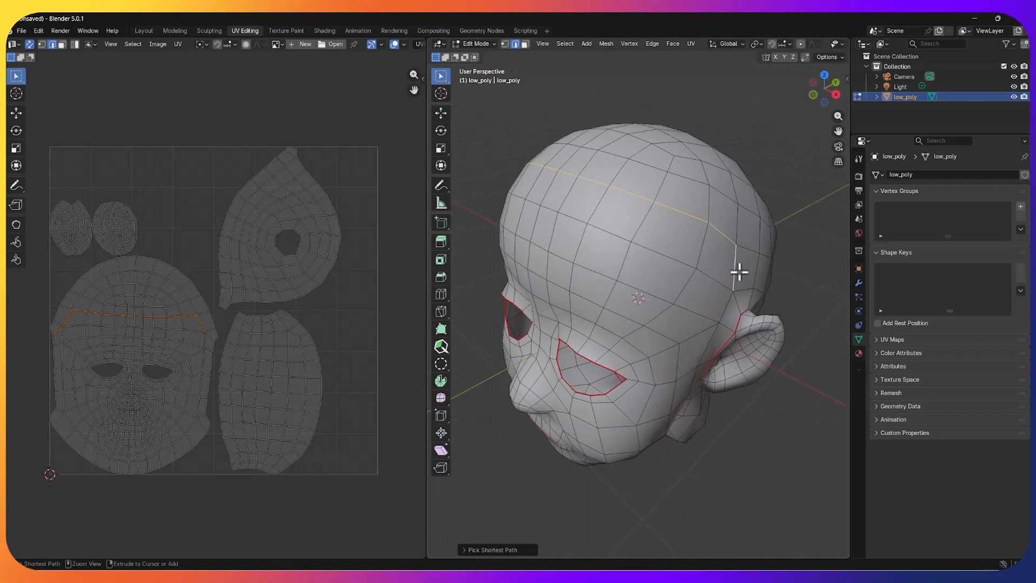
{"action": "left_click", "coordinate": [748, 305], "text": "ctrl"}
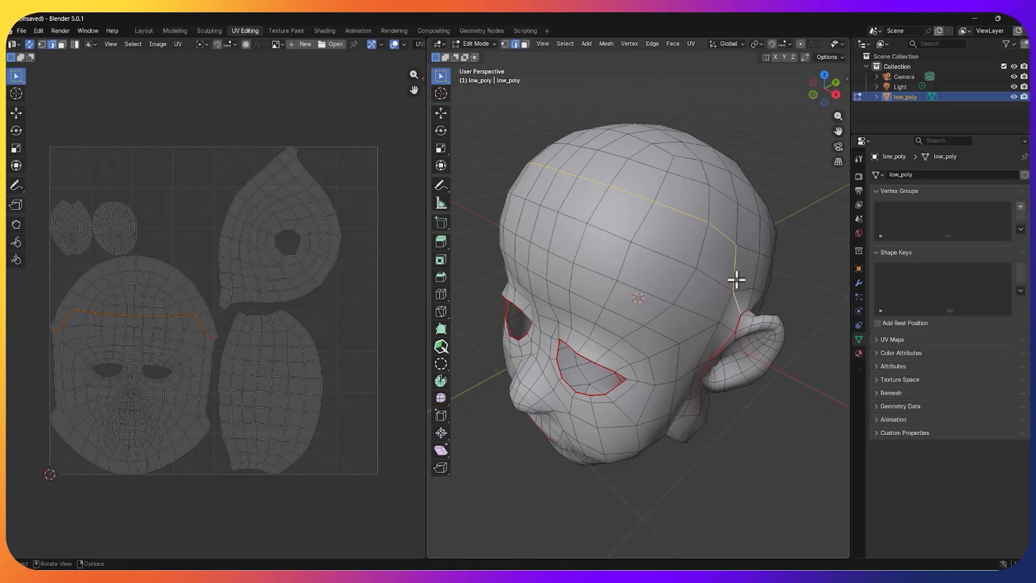
{"action": "middle_click_drag", "start_coordinate": [736, 280], "coordinate": [672, 206]}
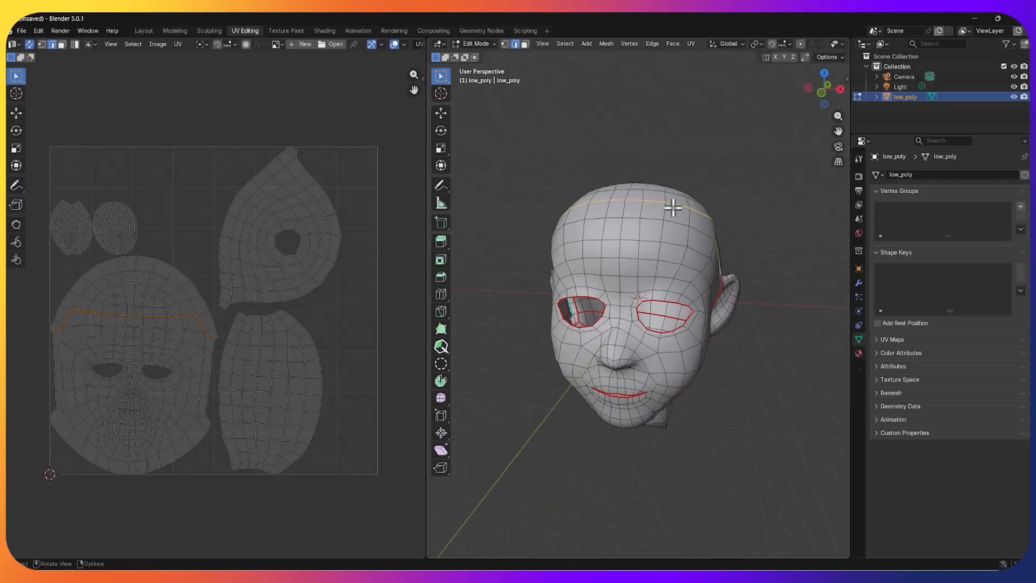
{"action": "key", "text": "ctrl+e"}
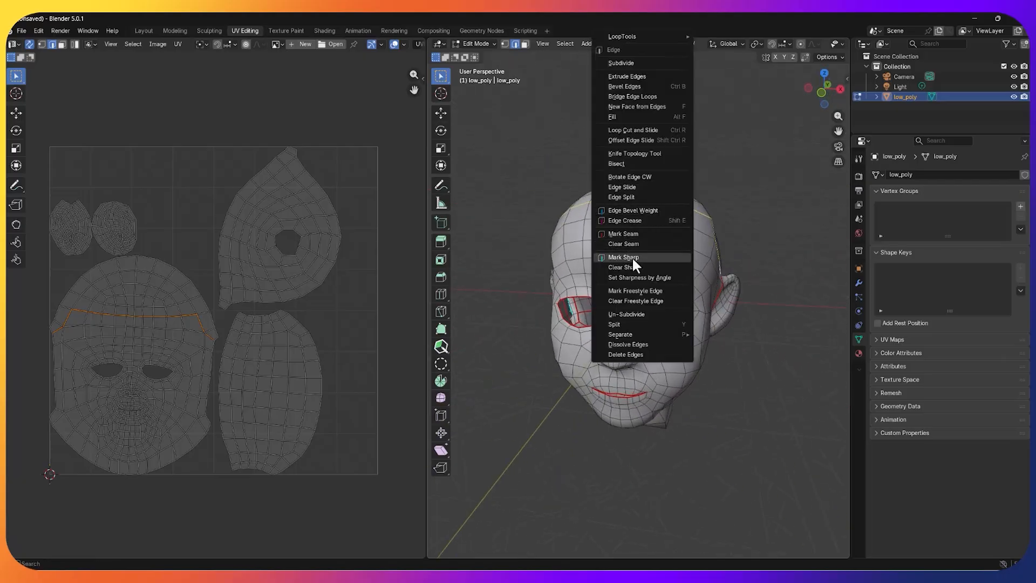
{"action": "left_click", "coordinate": [638, 233]}
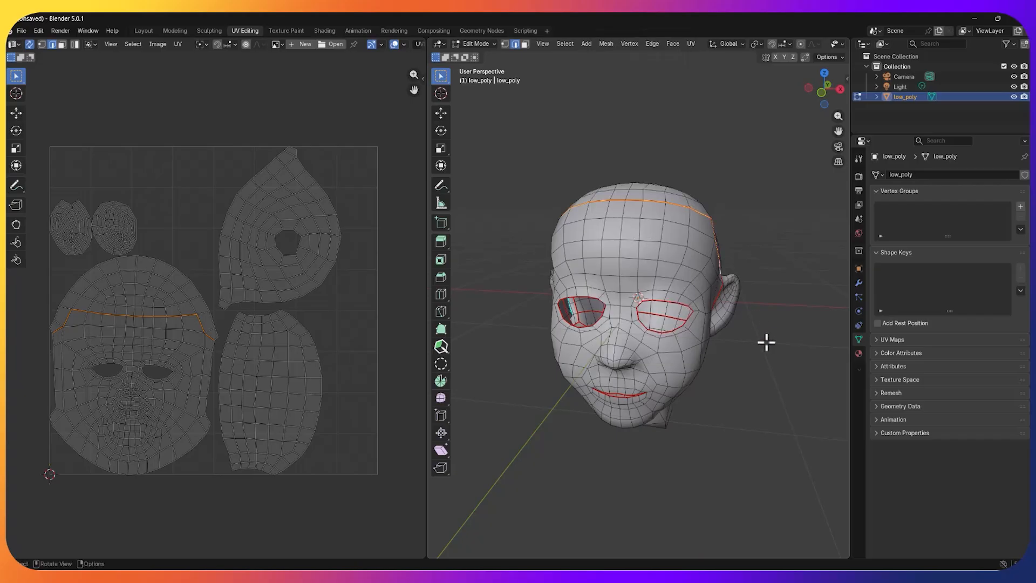
- Unwrap the entire mesh again with Minimum Stretch using the hairline seam, and clear the selection
{"action": "middle_click_drag", "start_coordinate": [763, 342], "coordinate": [742, 333]}
{"action": "key", "text": "a"}
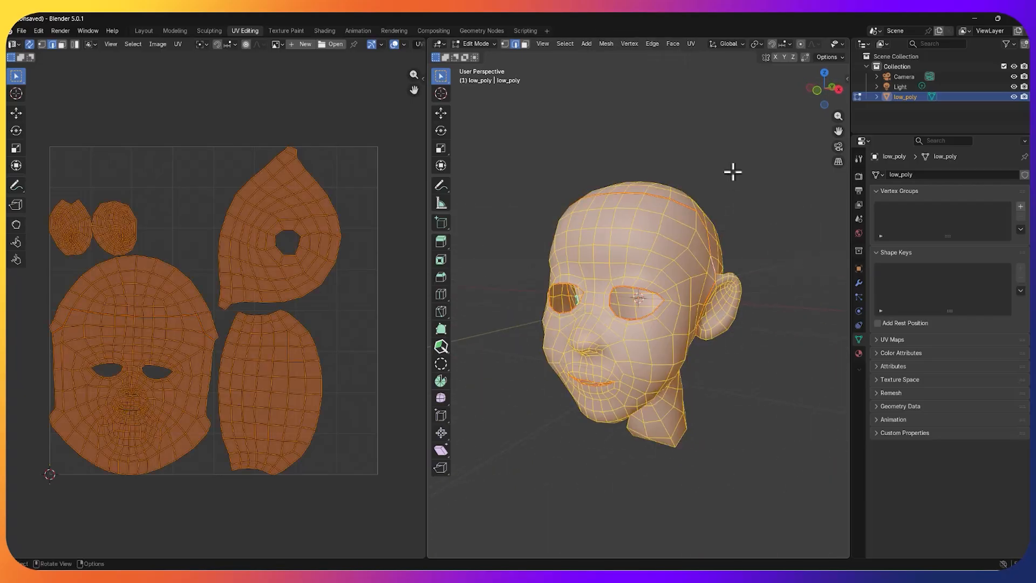
{"action": "left_click", "coordinate": [691, 45]}
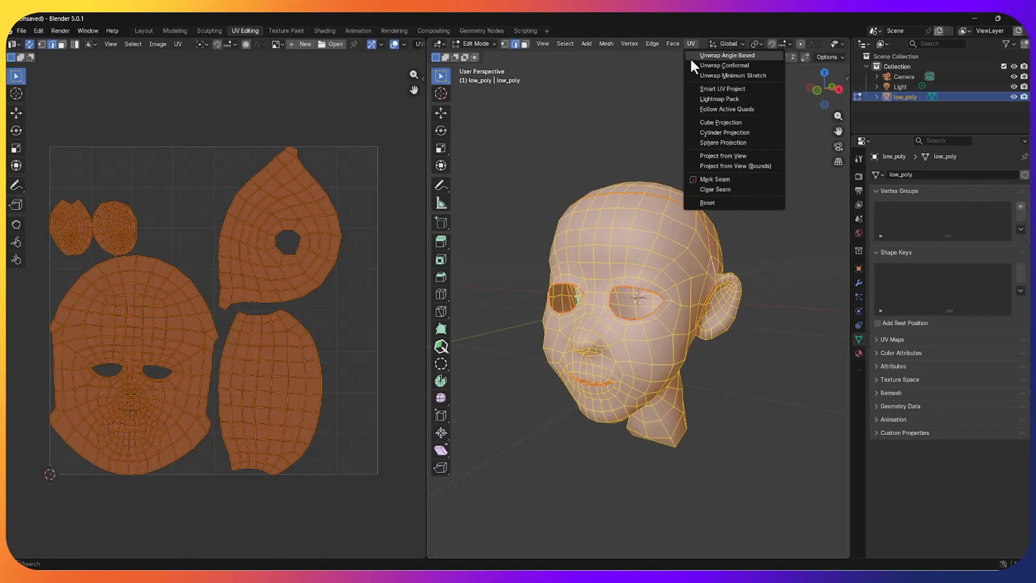
{"action": "left_click", "coordinate": [721, 76]}
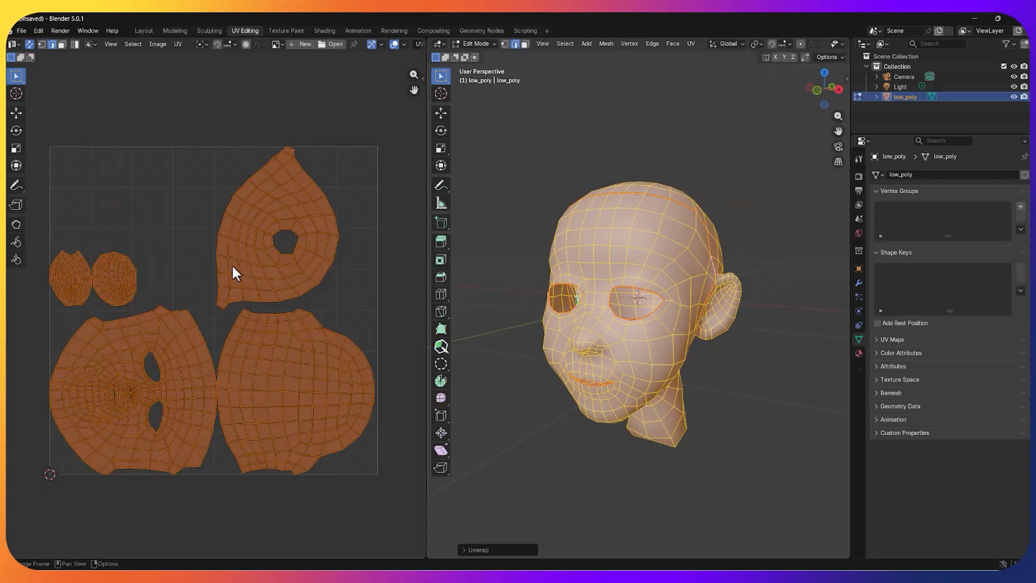
{"action": "left_click", "coordinate": [465, 420]}
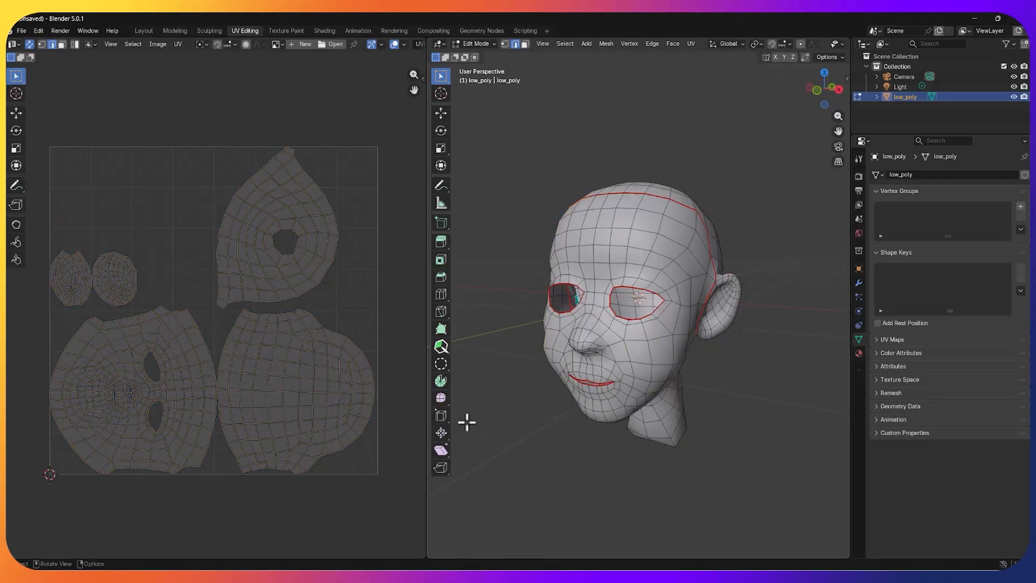
- Select the linked neck island in the UV layout to examine which part of the head it covers
{"action": "middle_click_drag", "start_coordinate": [465, 420], "coordinate": [497, 428]}
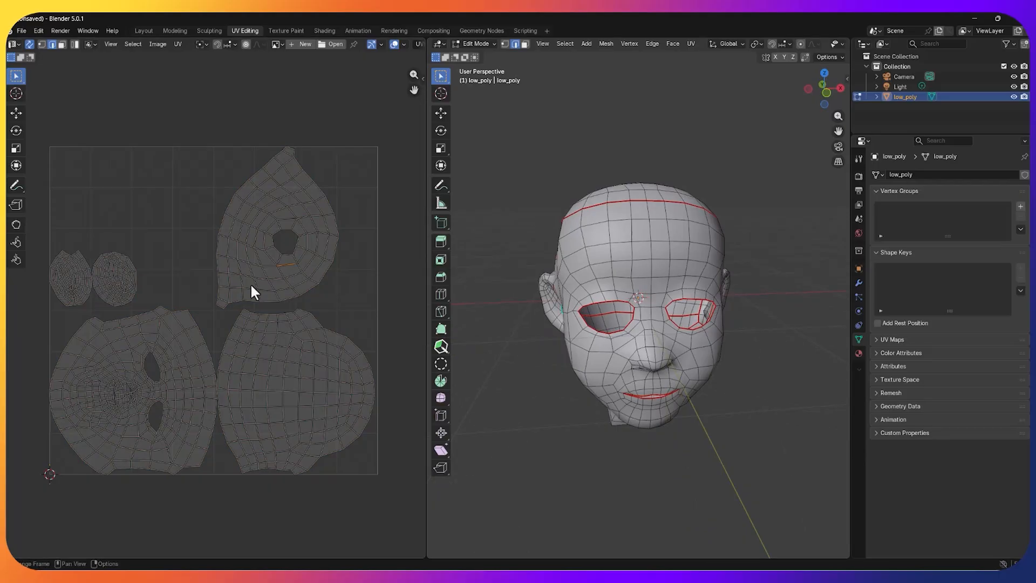
{"action": "key", "text": "l"}
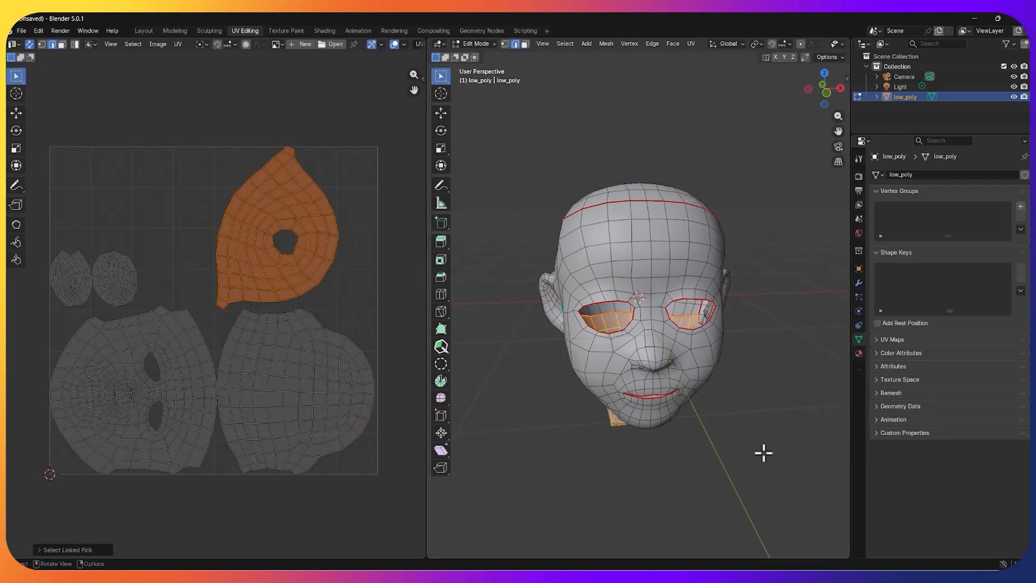
{"action": "middle_click_drag", "start_coordinate": [762, 451], "coordinate": [793, 446]}
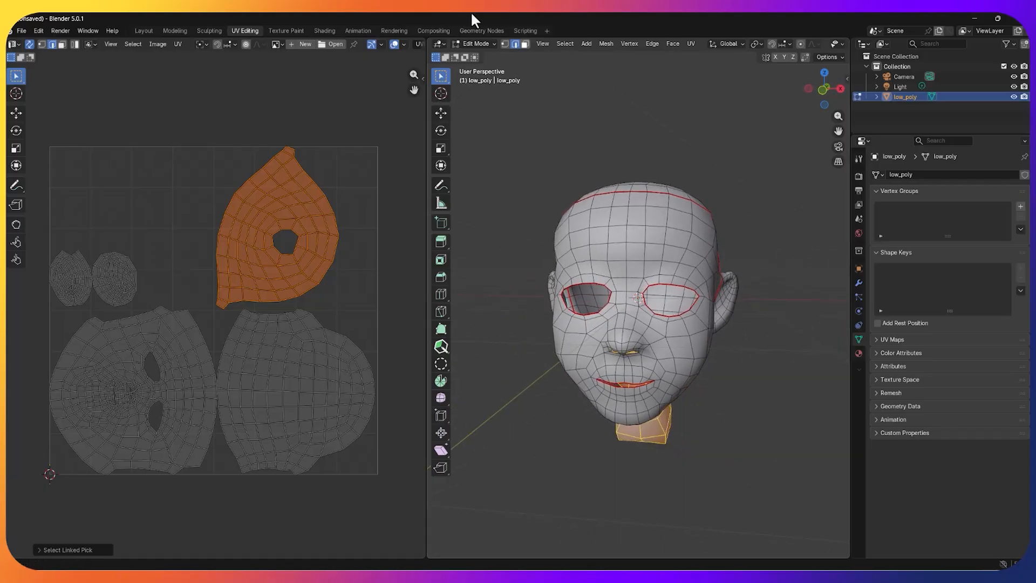
- Switch the head to Object Mode and open its Material.001 node setup in the Shading workspace
{"action": "left_click", "coordinate": [479, 43]}
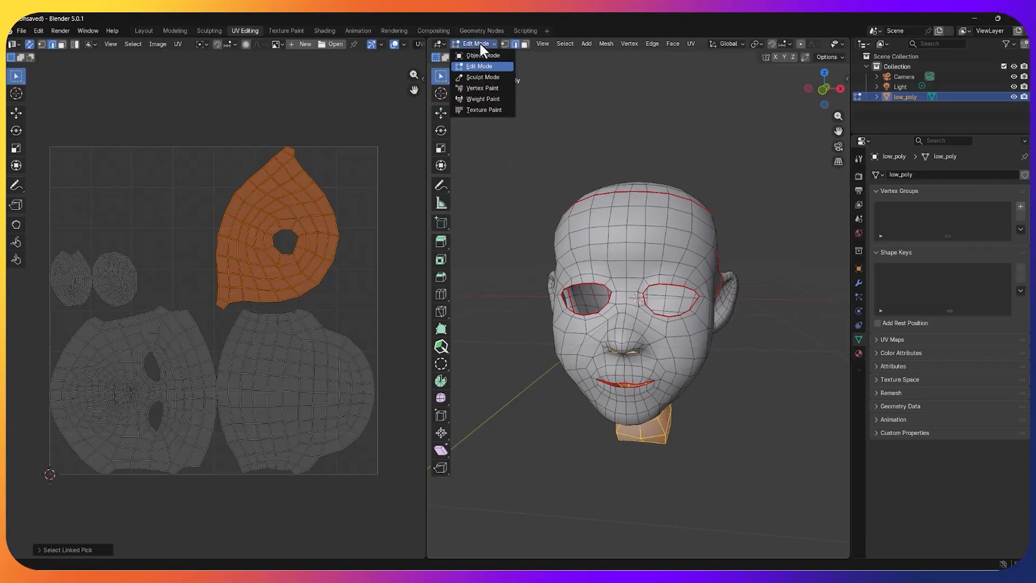
{"action": "left_click", "coordinate": [480, 55]}
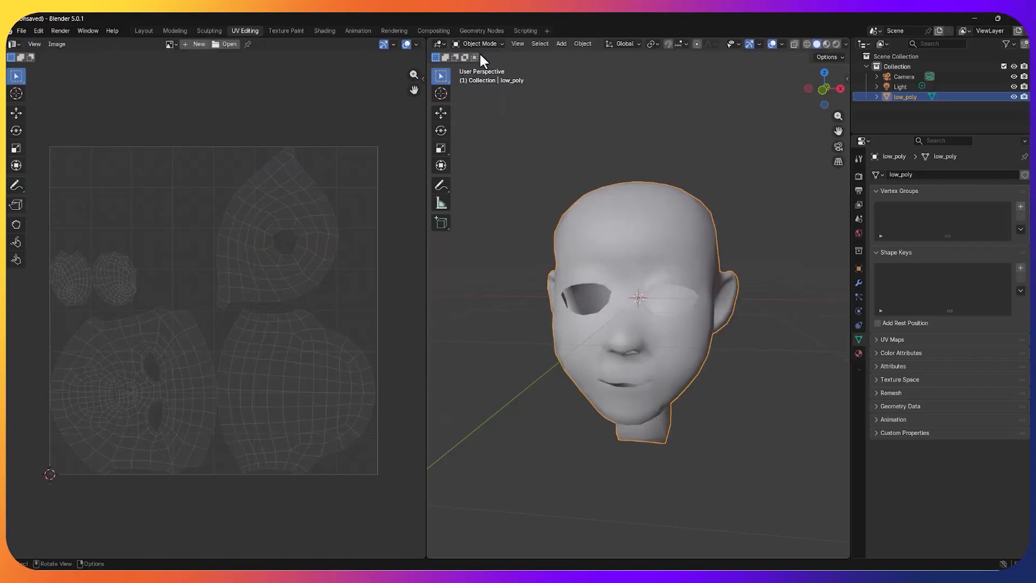
{"action": "scroll", "coordinate": [503, 290], "scroll_direction": "down", "scroll_amount": 1}
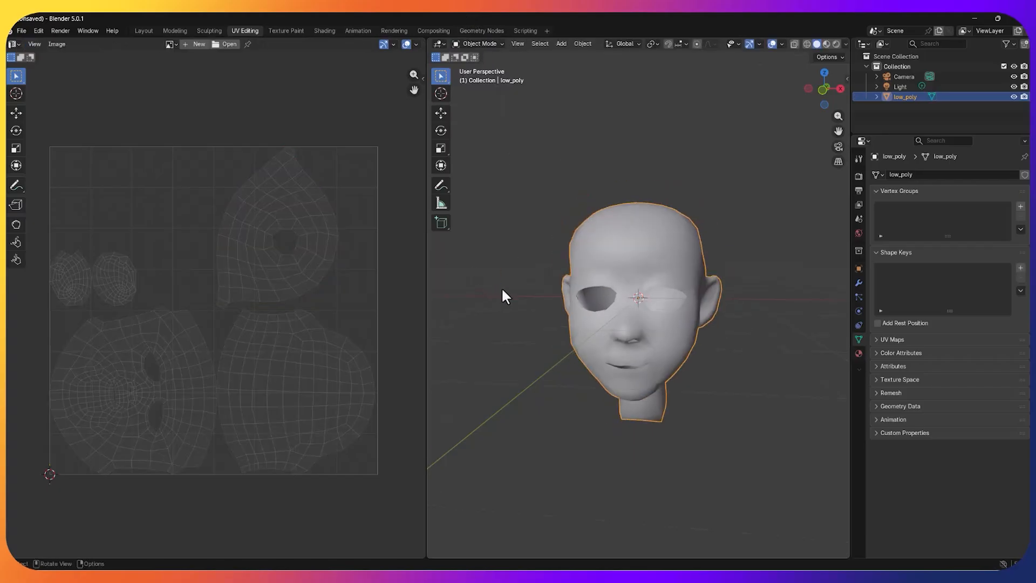
{"action": "left_click", "coordinate": [858, 353]}
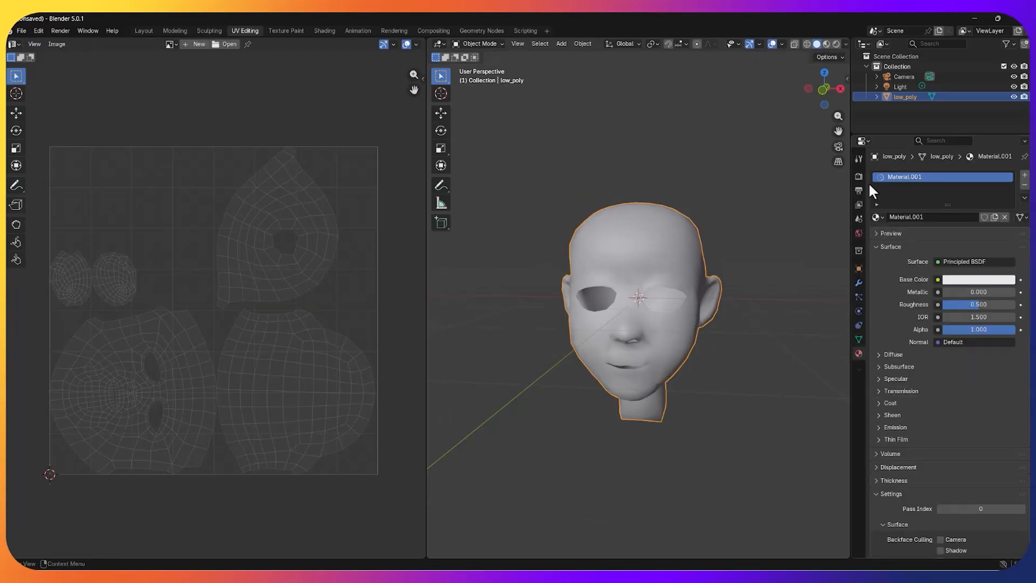
{"action": "left_click", "coordinate": [319, 31]}
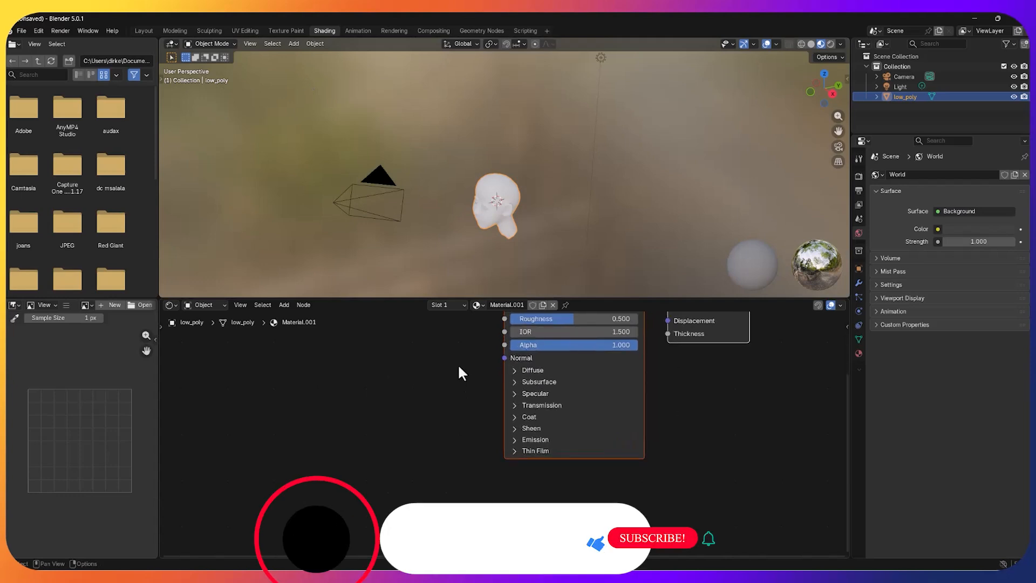
{"action": "scroll", "coordinate": [526, 247], "scroll_direction": "up", "scroll_amount": 4}
{"action": "middle_click_drag", "start_coordinate": [529, 246], "coordinate": [604, 160]}
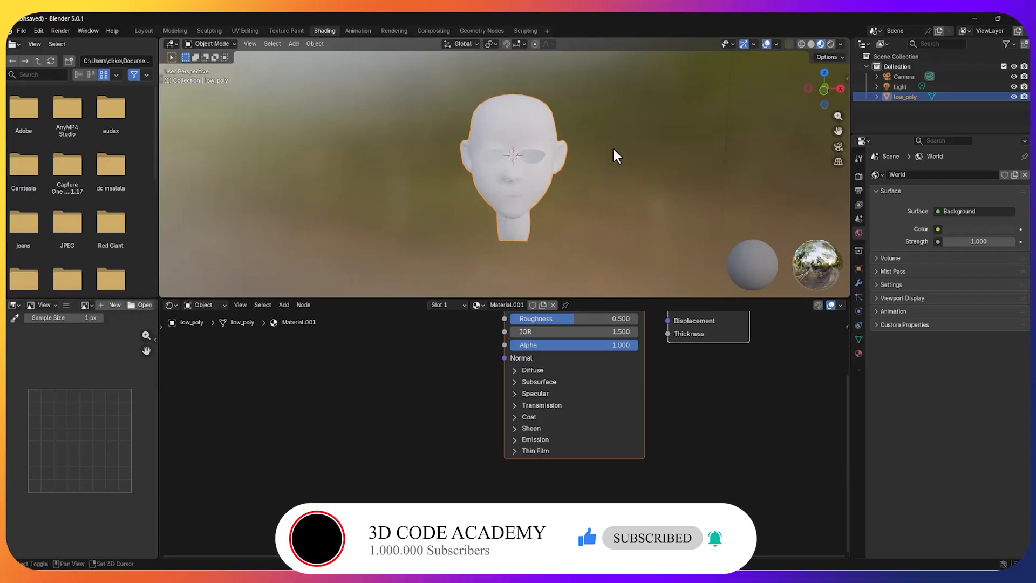
{"action": "scroll", "coordinate": [614, 159], "scroll_direction": "up", "scroll_amount": 2}
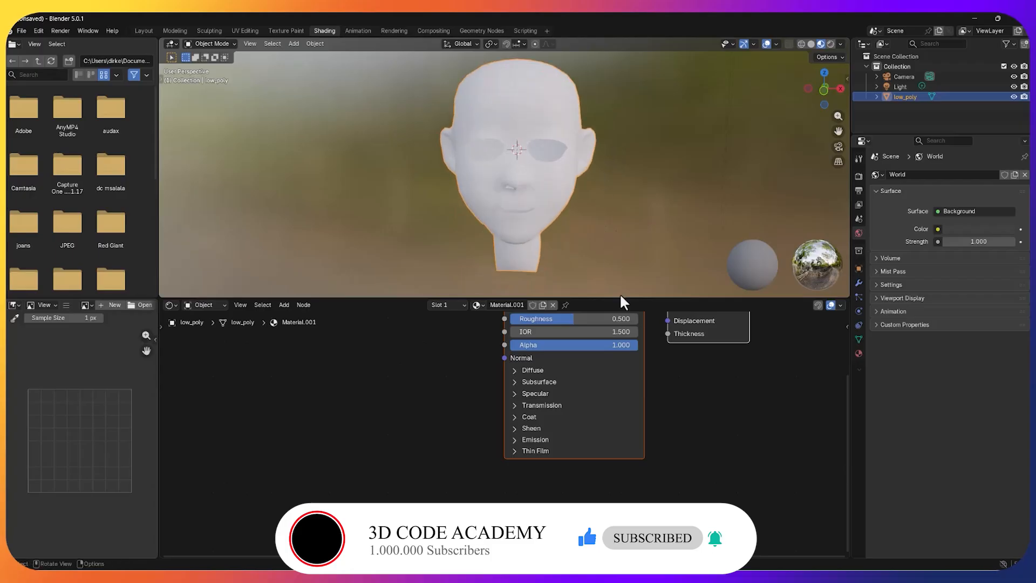
{"action": "scroll", "coordinate": [656, 406], "scroll_direction": "down", "scroll_amount": 2}
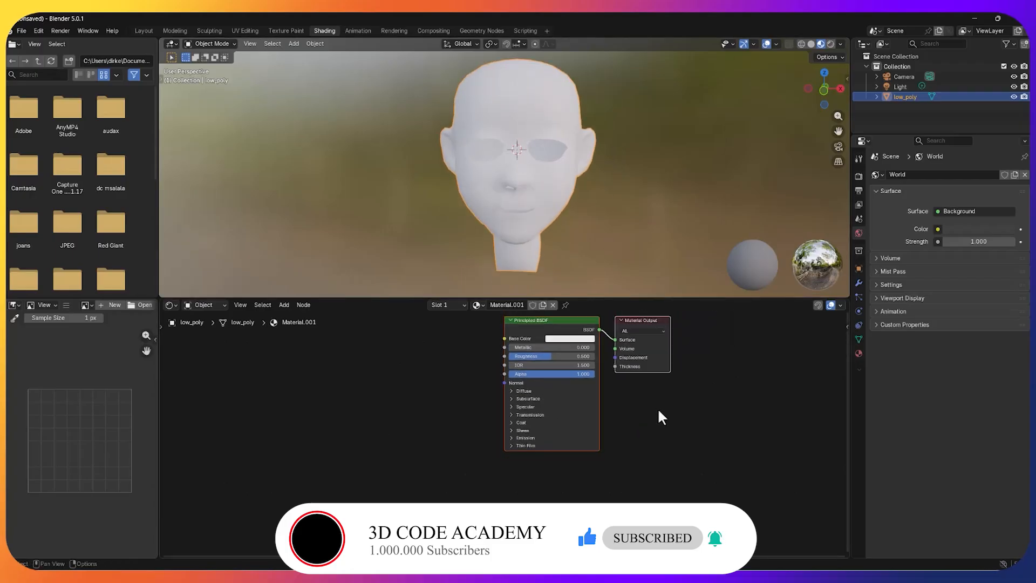
{"action": "middle_click_drag", "start_coordinate": [657, 406], "coordinate": [719, 437]}
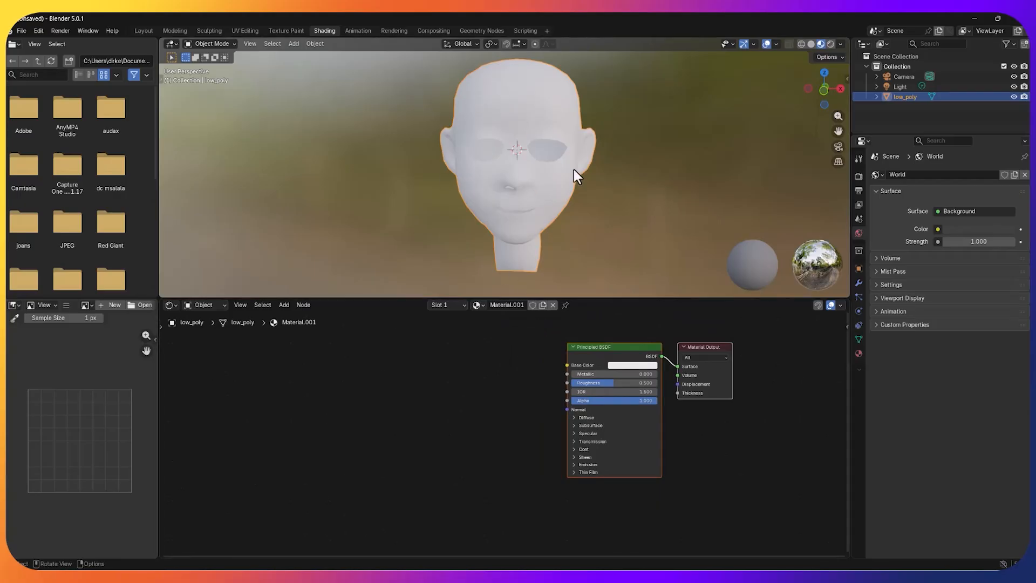
- Add an Image Texture node beside the Principled BSDF node, on its input side
{"action": "key", "text": "shift+a"}
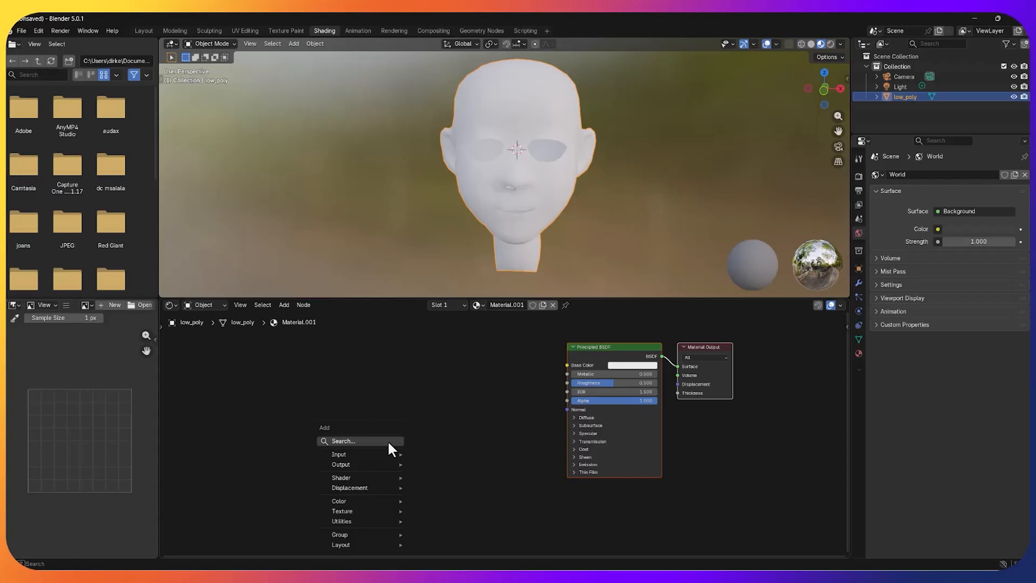
{"action": "mouse_move", "coordinate": [390, 509]}
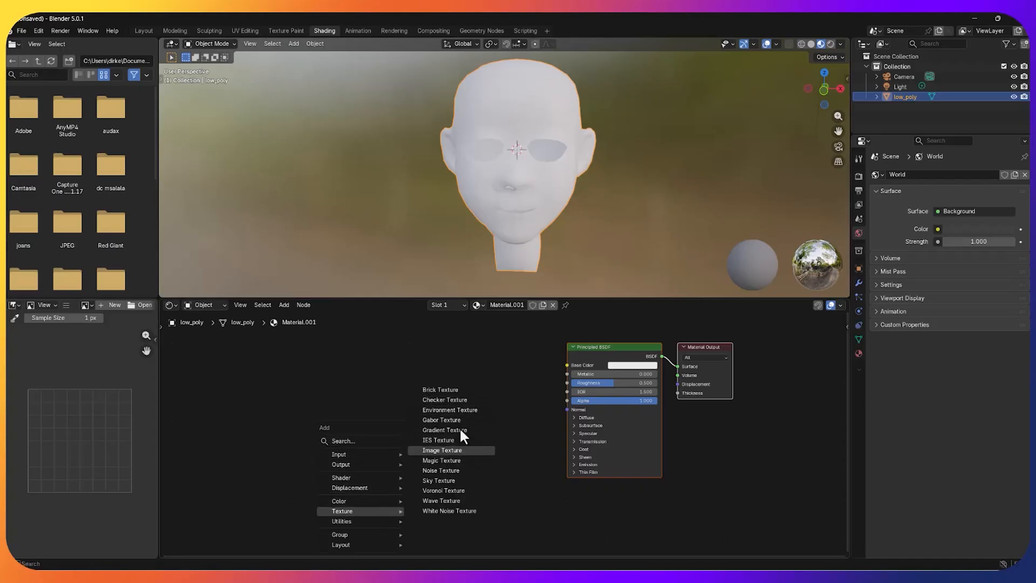
{"action": "left_click", "coordinate": [461, 450]}
{"action": "left_click", "coordinate": [391, 363]}
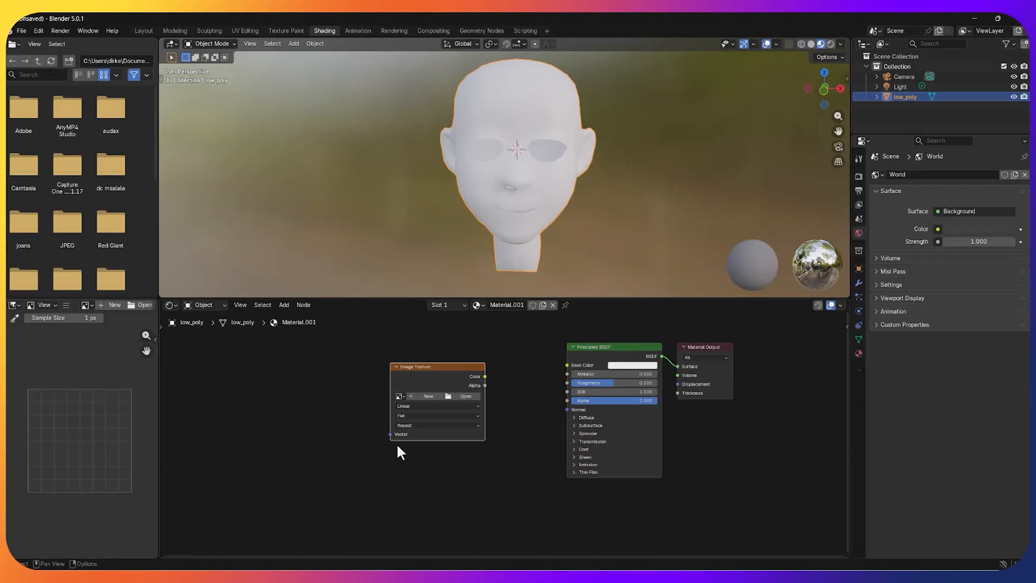
- Create a new image named "uv checker" with the UV Grid generated type in the Image Texture node
{"action": "left_click", "coordinate": [417, 399]}
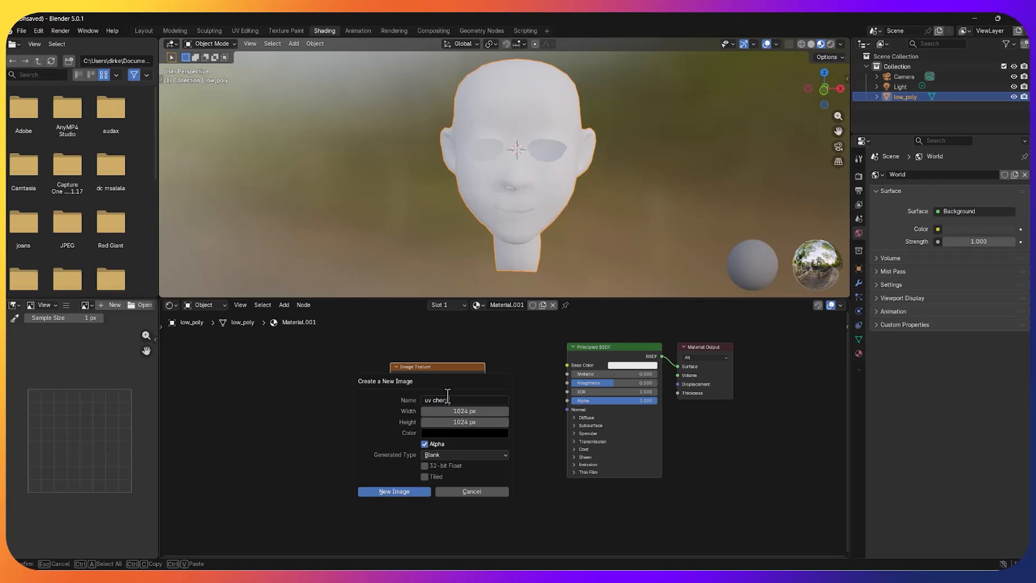
{"action": "key", "text": "Return"}
{"action": "left_click", "coordinate": [457, 457]}
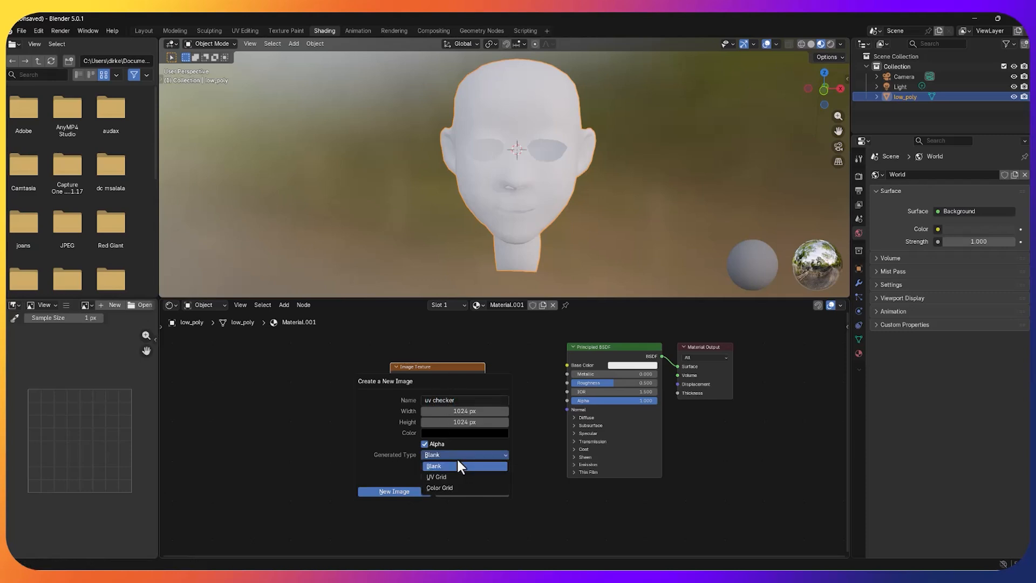
{"action": "left_click", "coordinate": [450, 473]}
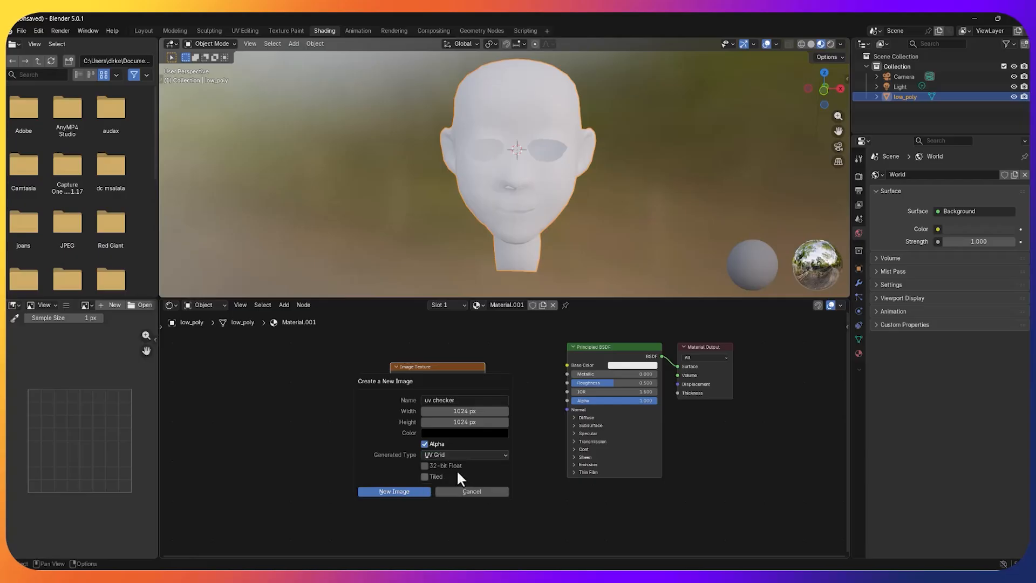
{"action": "left_click", "coordinate": [409, 492]}
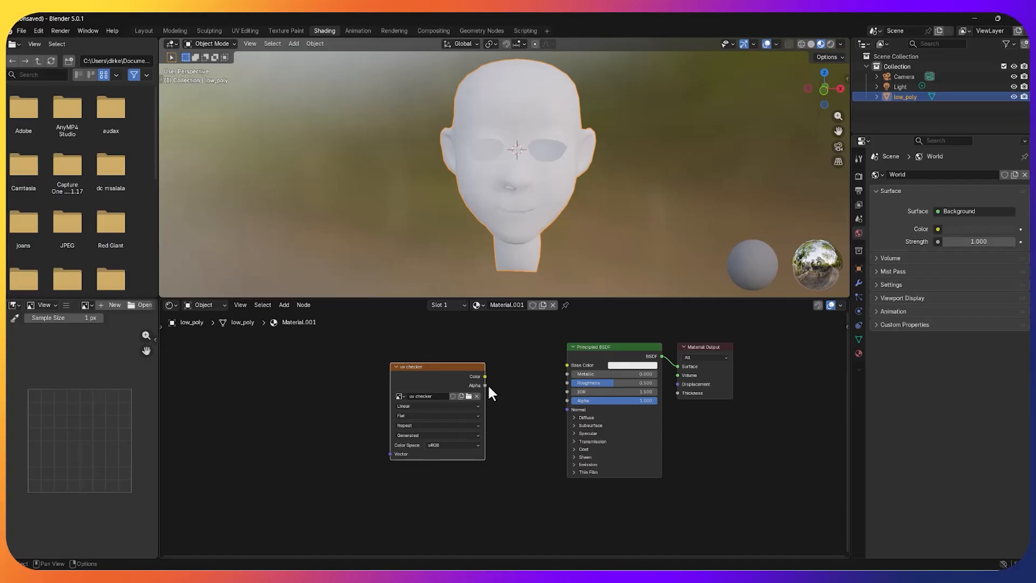
- Connect the uv checker node's Color output to the Principled BSDF Base Color and inspect the checker pattern on the head
{"action": "left_click_drag", "start_coordinate": [485, 376], "coordinate": [566, 364]}
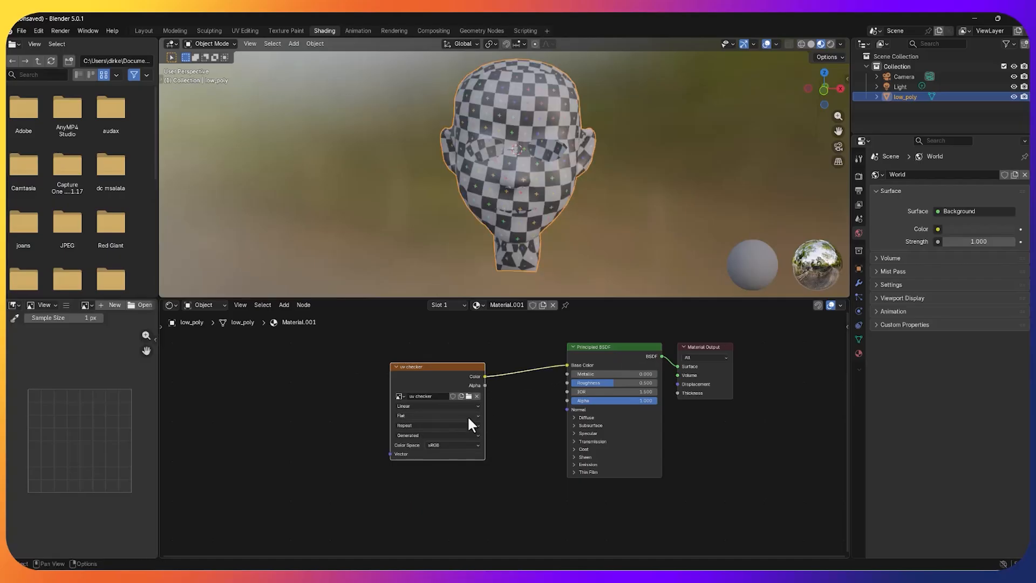
{"action": "middle_click_drag", "start_coordinate": [502, 286], "coordinate": [550, 238]}
{"action": "scroll", "coordinate": [534, 258], "scroll_direction": "up", "scroll_amount": 3}
{"action": "scroll", "coordinate": [552, 249], "scroll_direction": "down", "scroll_amount": 2}
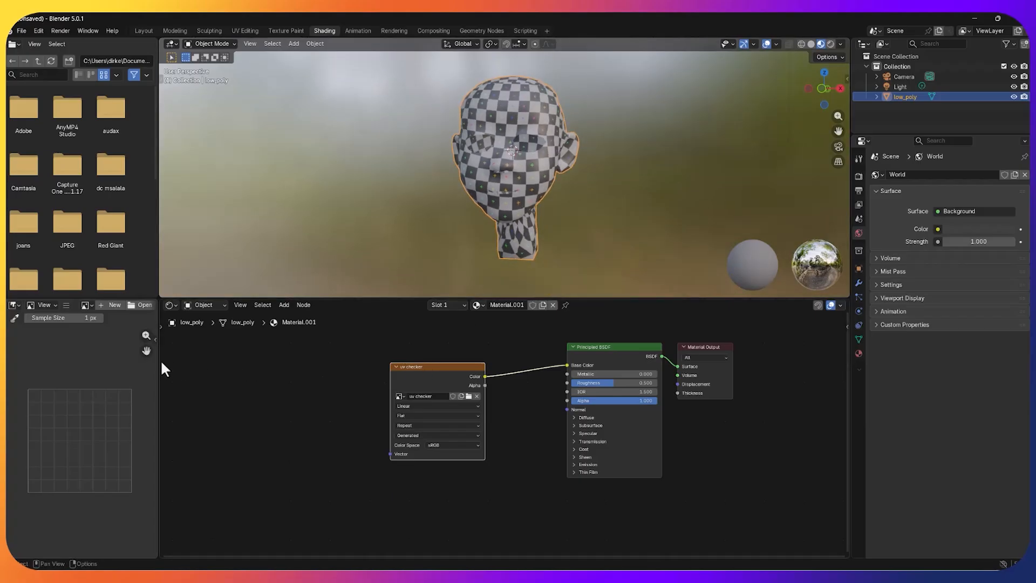
{"action": "scroll", "coordinate": [79, 373], "scroll_direction": "down", "scroll_amount": 2}
{"action": "scroll", "coordinate": [82, 367], "scroll_direction": "up", "scroll_amount": 5}
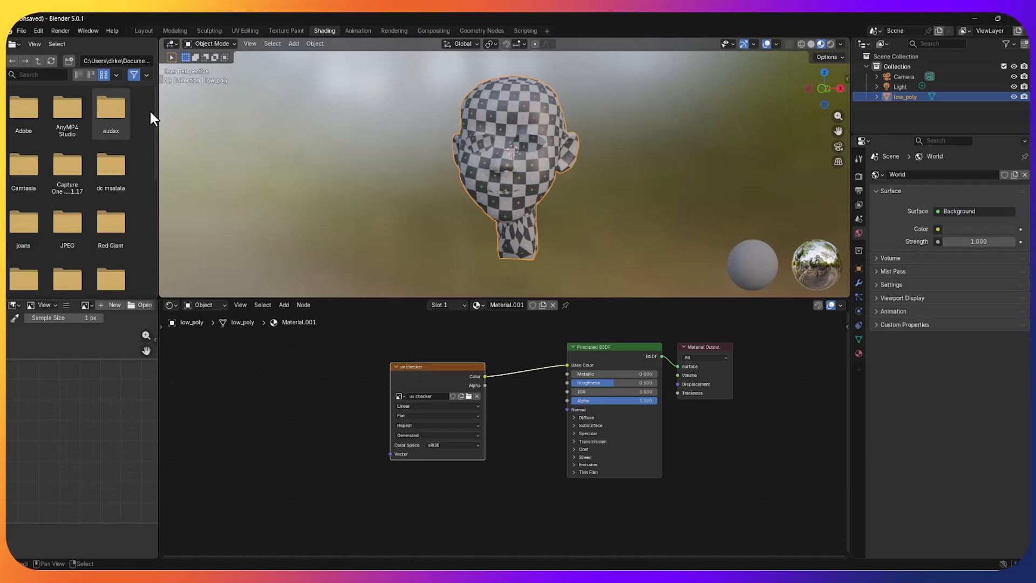
- Return to the UV Editing workspace, widen the 3D viewport and enable Material Preview to inspect the checker on the face and neck
{"action": "left_click", "coordinate": [246, 31]}
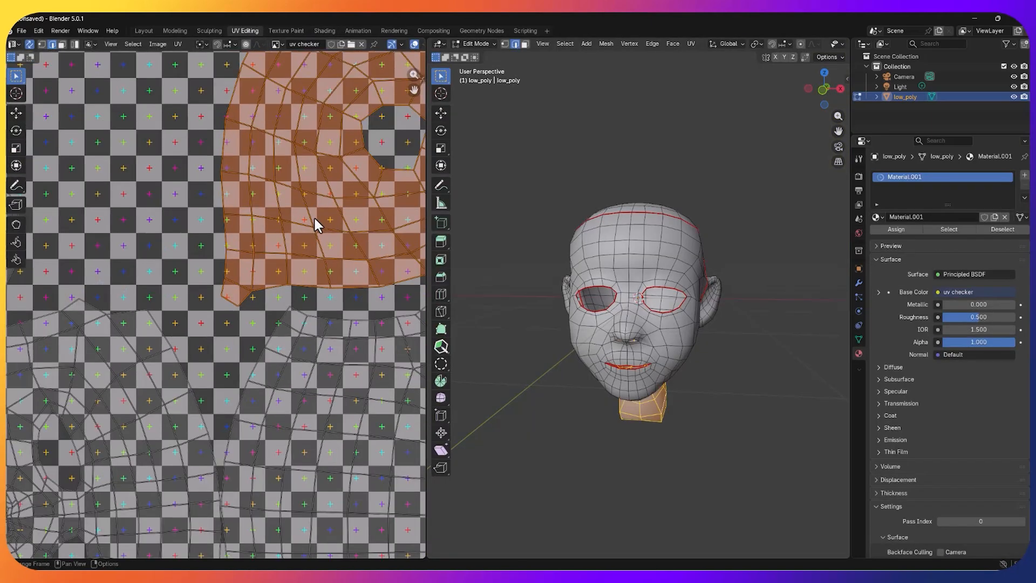
{"action": "scroll", "coordinate": [314, 216], "scroll_direction": "down", "scroll_amount": 3}
{"action": "scroll", "coordinate": [314, 215], "scroll_direction": "up", "scroll_amount": 2}
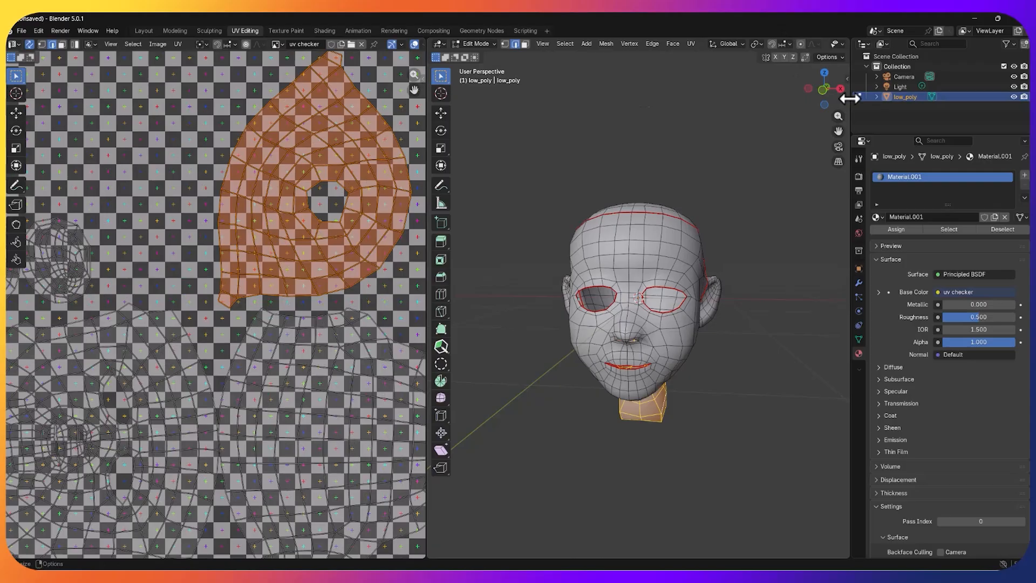
{"action": "left_click_drag", "start_coordinate": [850, 98], "coordinate": [977, 98]}
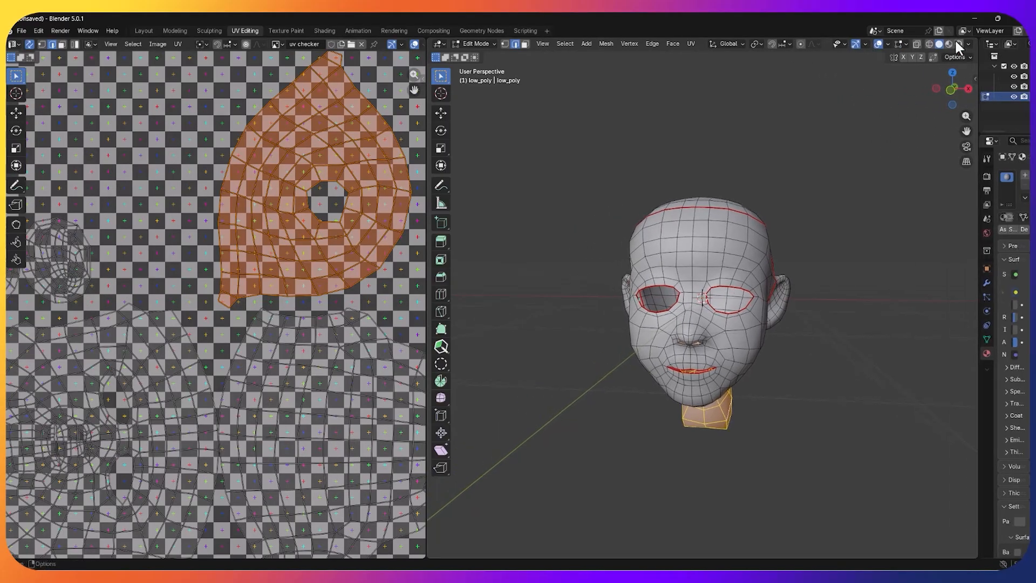
{"action": "left_click", "coordinate": [949, 44]}
{"action": "scroll", "coordinate": [865, 168], "scroll_direction": "up", "scroll_amount": 5}
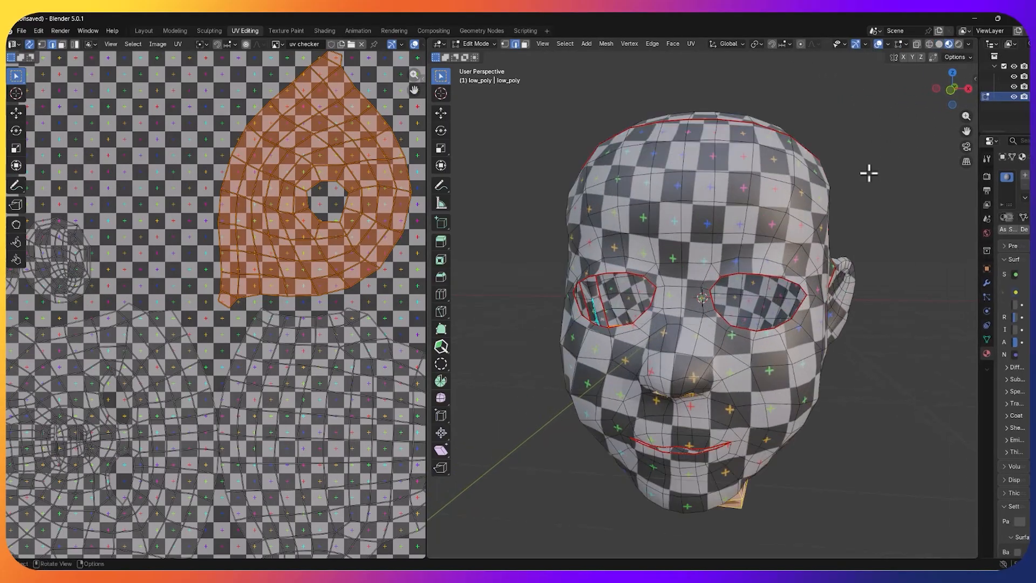
{"action": "scroll", "coordinate": [866, 174], "scroll_direction": "down", "scroll_amount": 4}
{"action": "middle_click_drag", "start_coordinate": [865, 175], "coordinate": [534, 199]}
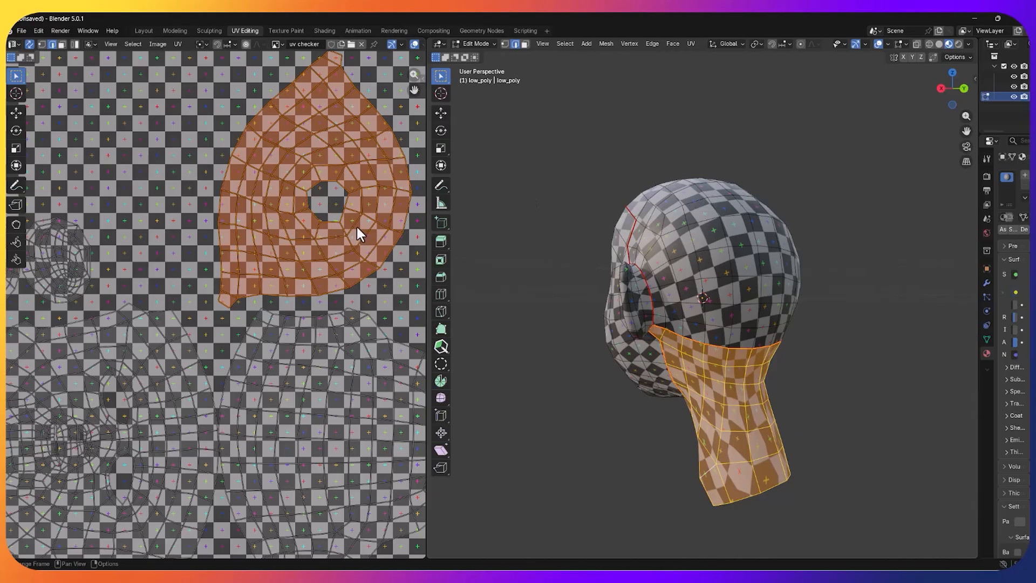
- Rotate the neck UV island until its arched edge faces up and its two tips point down, scaling it by about 1.02
{"action": "scroll", "coordinate": [356, 226], "scroll_direction": "down", "scroll_amount": 1}
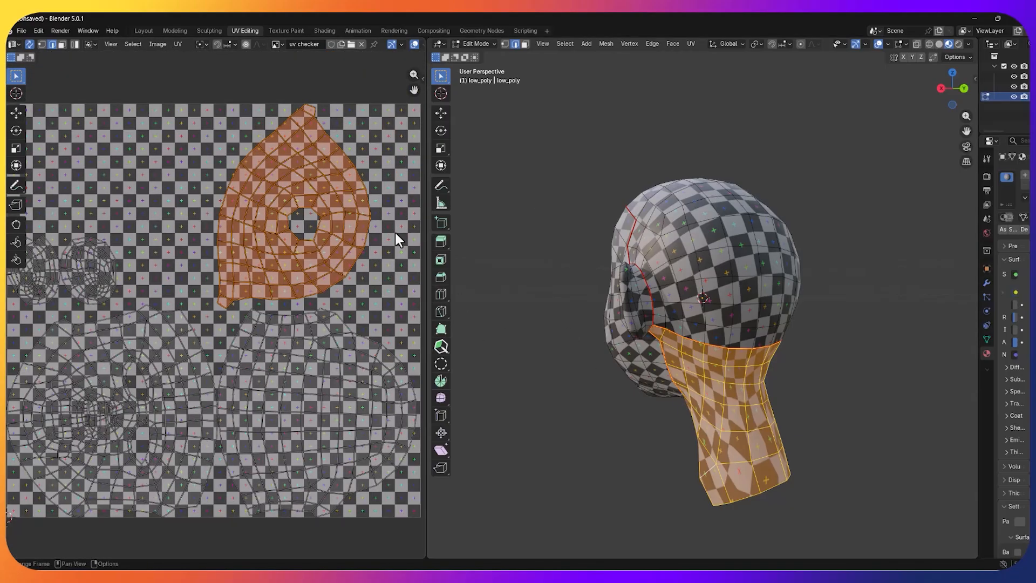
{"action": "key", "text": "r"}
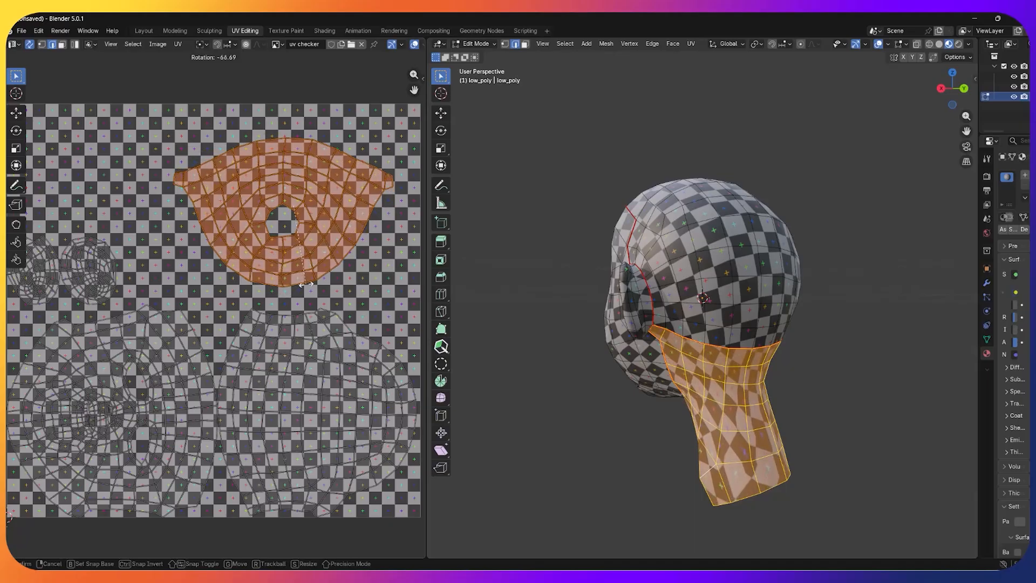
{"action": "left_click", "coordinate": [306, 284]}
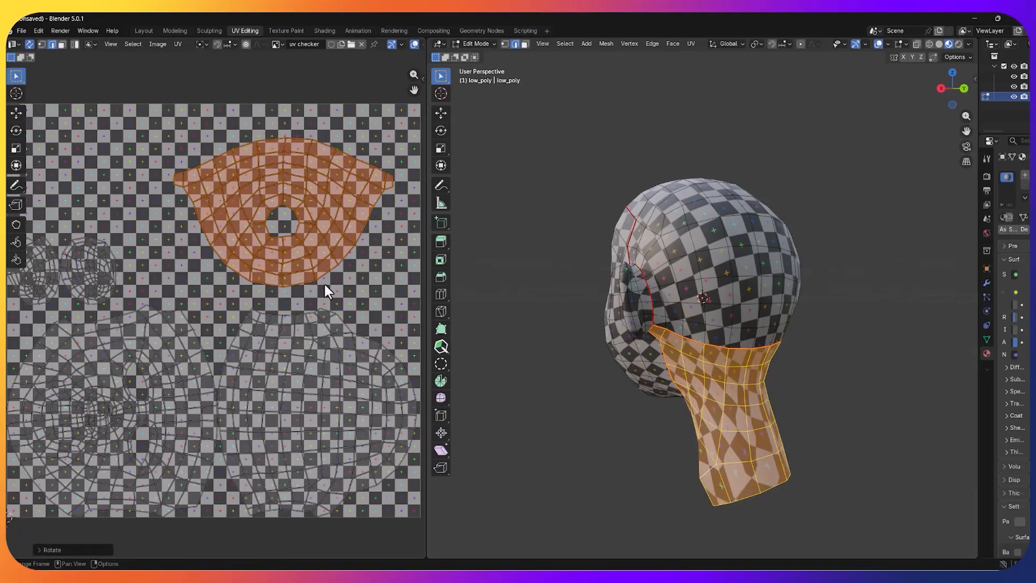
{"action": "key", "text": "s"}
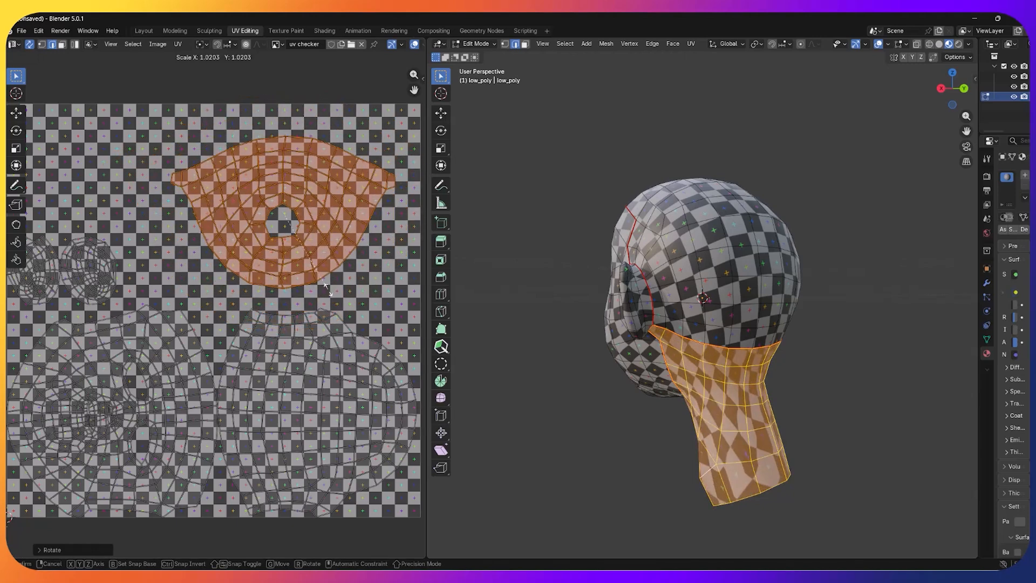
{"action": "left_click", "coordinate": [356, 276]}
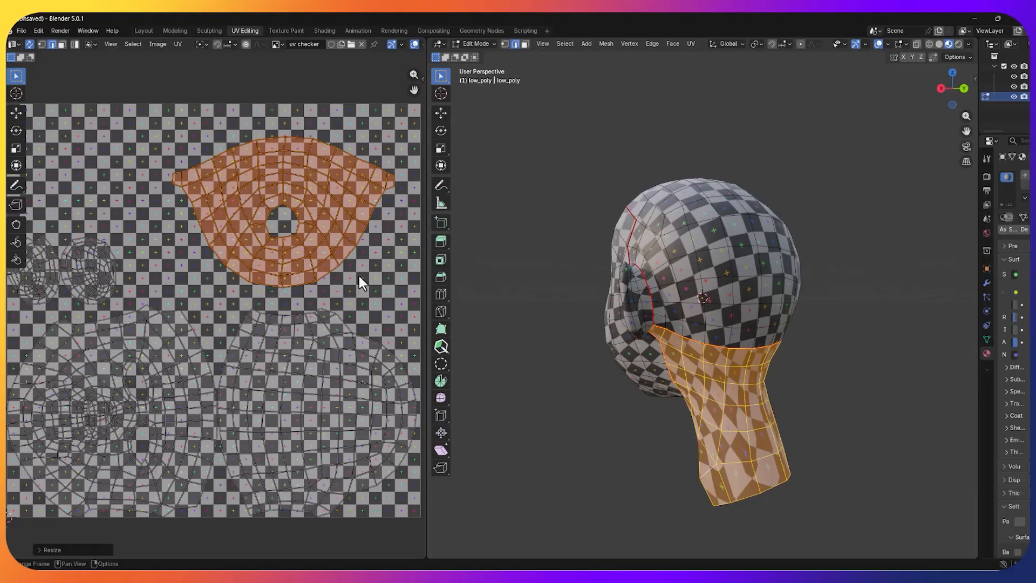
{"action": "key", "text": "r"}
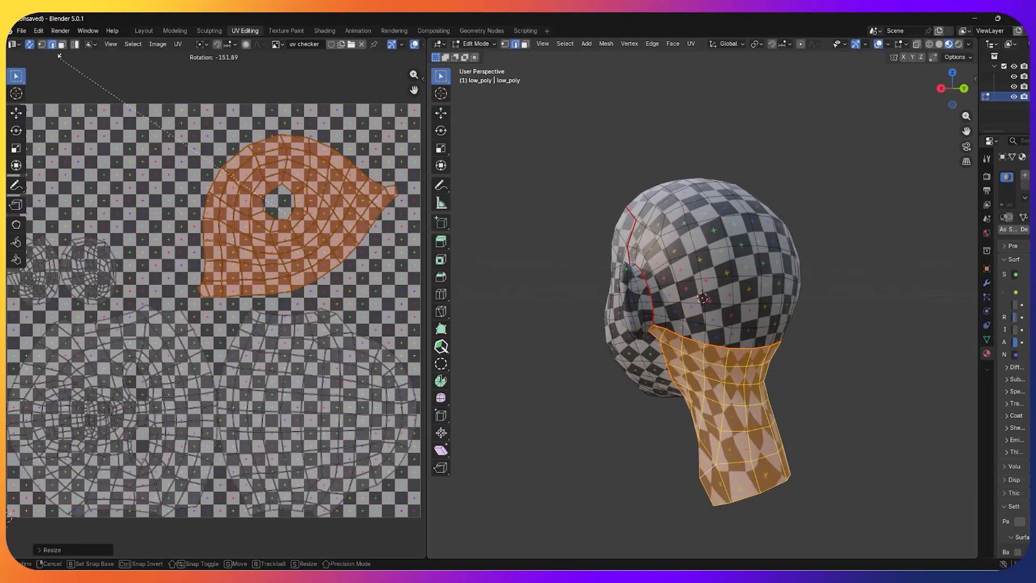
{"action": "left_click", "coordinate": [229, 112]}
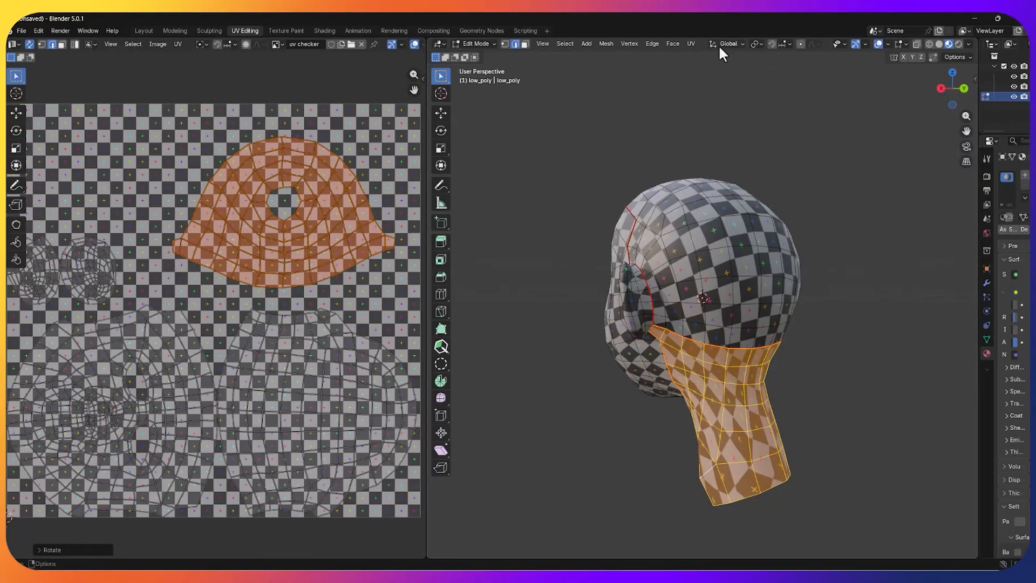
- Try the Angle Based unwrap on the neck faces, undo it, and try the Conformal unwrap instead
{"action": "left_click", "coordinate": [689, 44]}
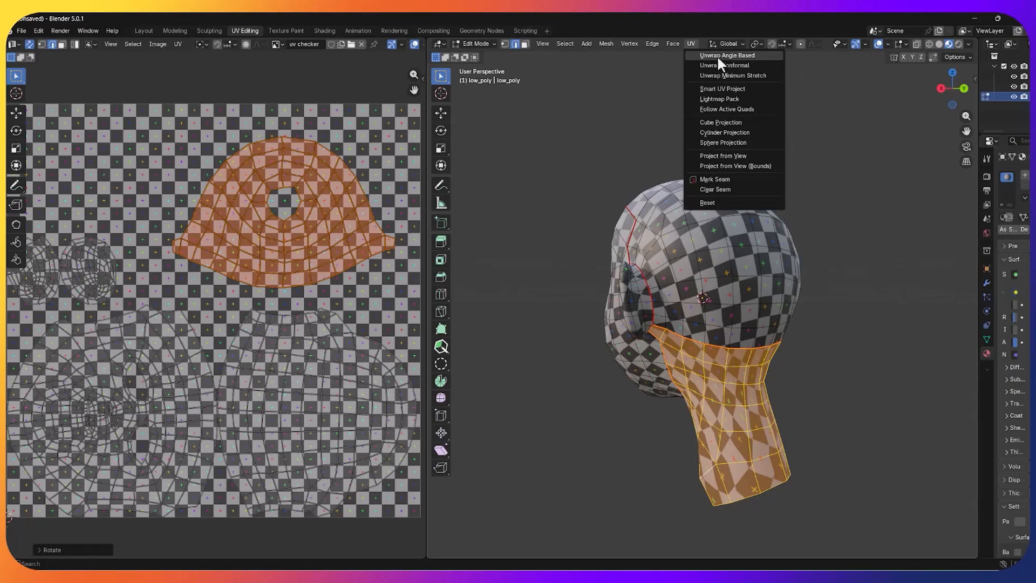
{"action": "left_click", "coordinate": [733, 55]}
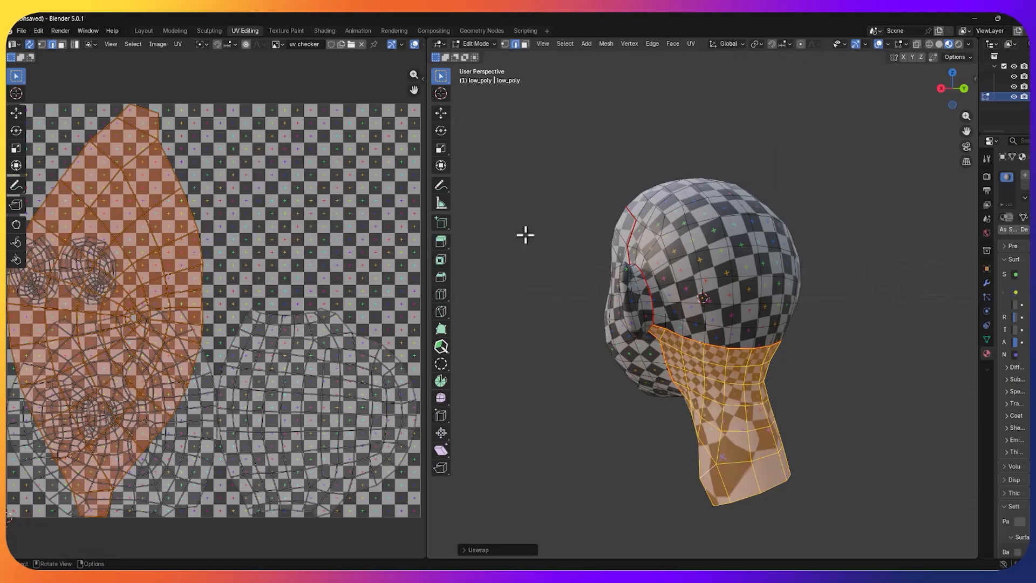
{"action": "key", "text": "ctrl+z"}
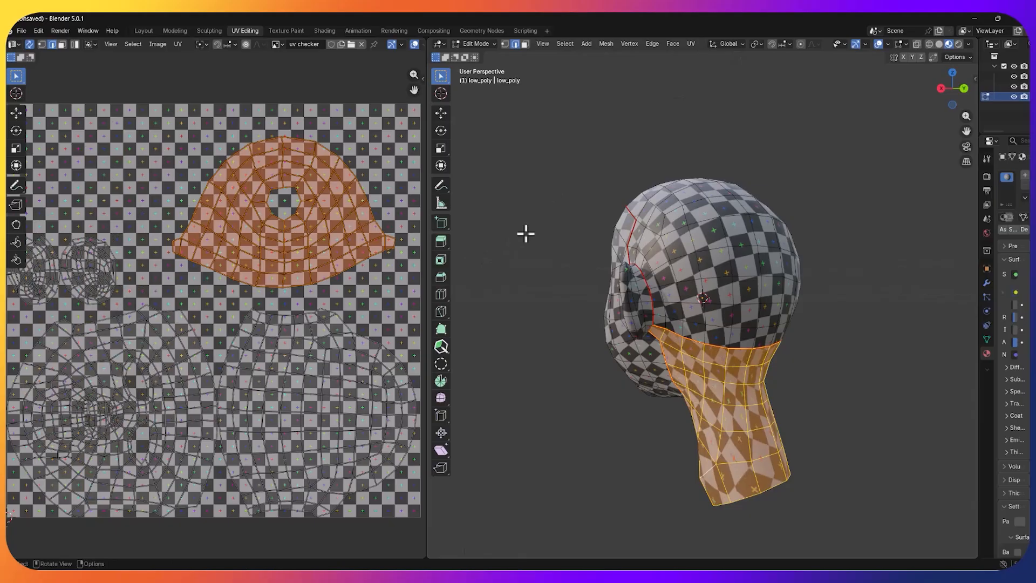
{"action": "left_click", "coordinate": [693, 44]}
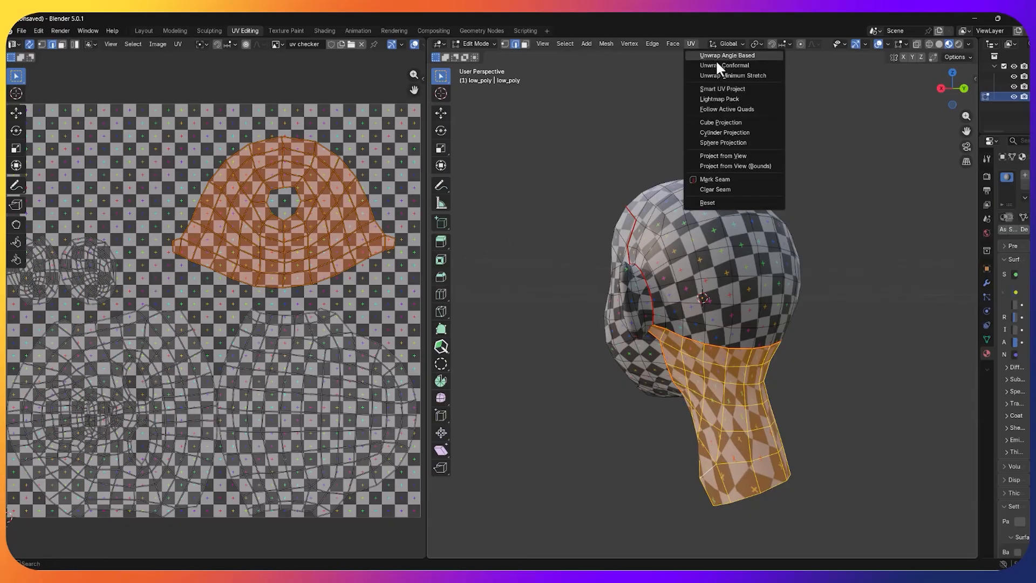
{"action": "left_click", "coordinate": [717, 60]}
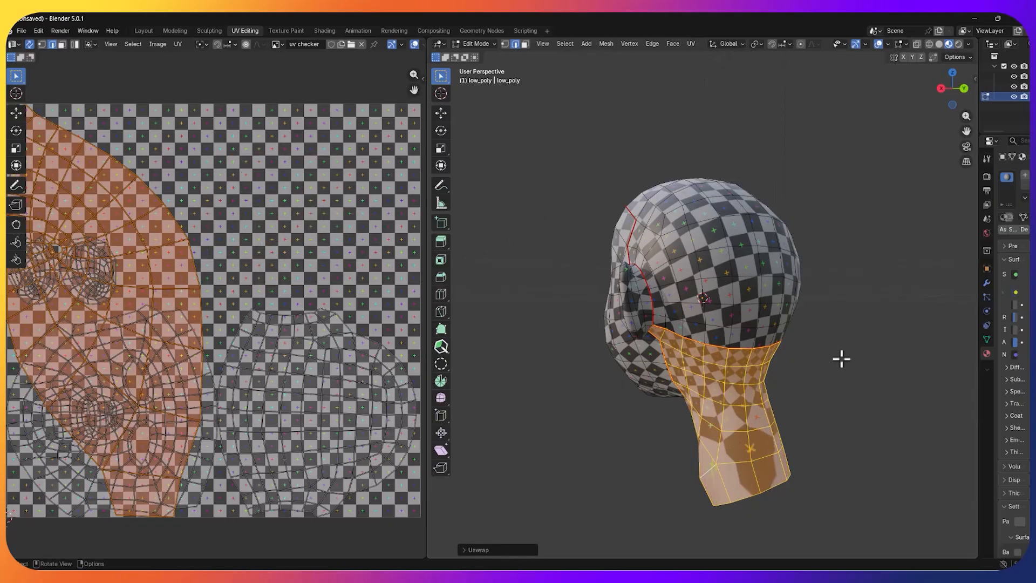
{"action": "middle_click_drag", "start_coordinate": [839, 358], "coordinate": [883, 358]}
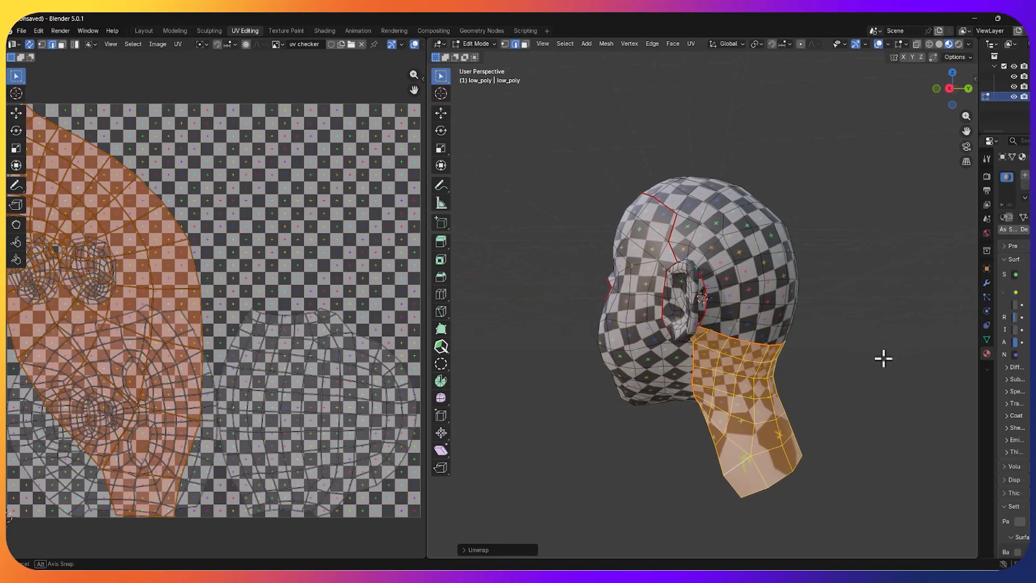
- Unwrap the neck faces with Minimum Stretch and scale the resulting UV island down to roughly two-thirds
{"action": "left_click", "coordinate": [691, 44]}
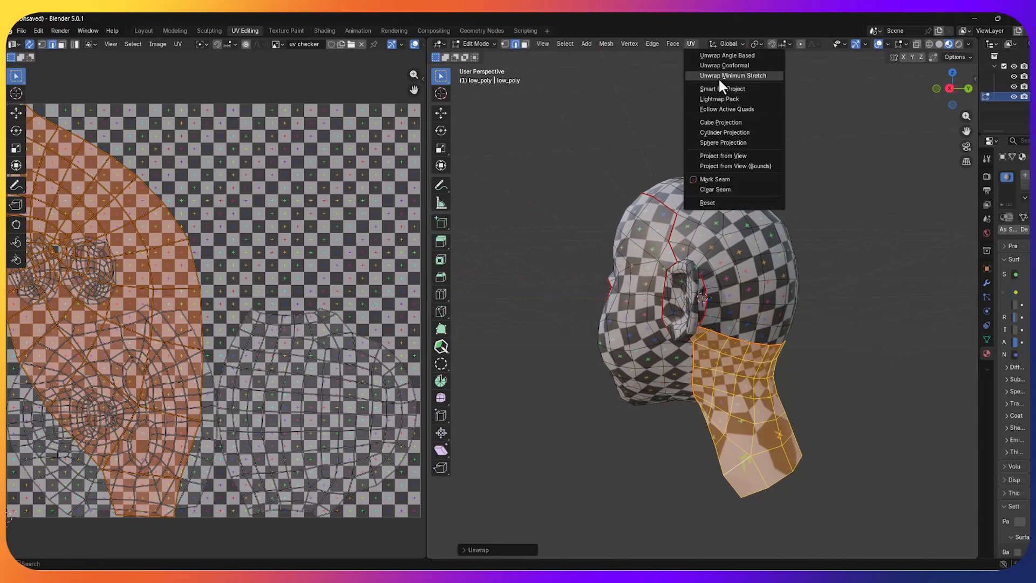
{"action": "left_click", "coordinate": [718, 77]}
{"action": "scroll", "coordinate": [408, 206], "scroll_direction": "down", "scroll_amount": 2}
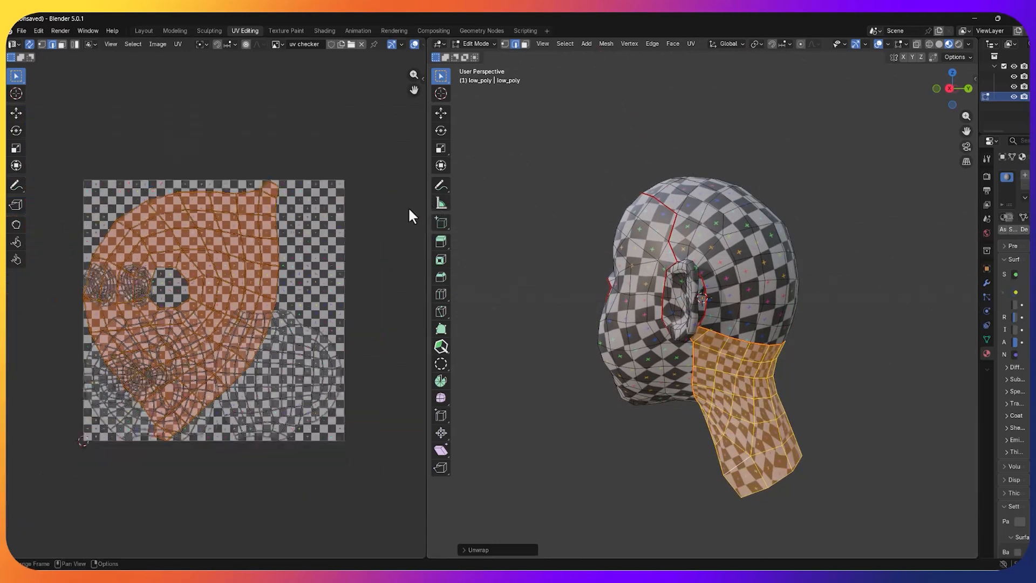
{"action": "scroll", "coordinate": [407, 206], "scroll_direction": "up", "scroll_amount": 2}
{"action": "key", "text": "s"}
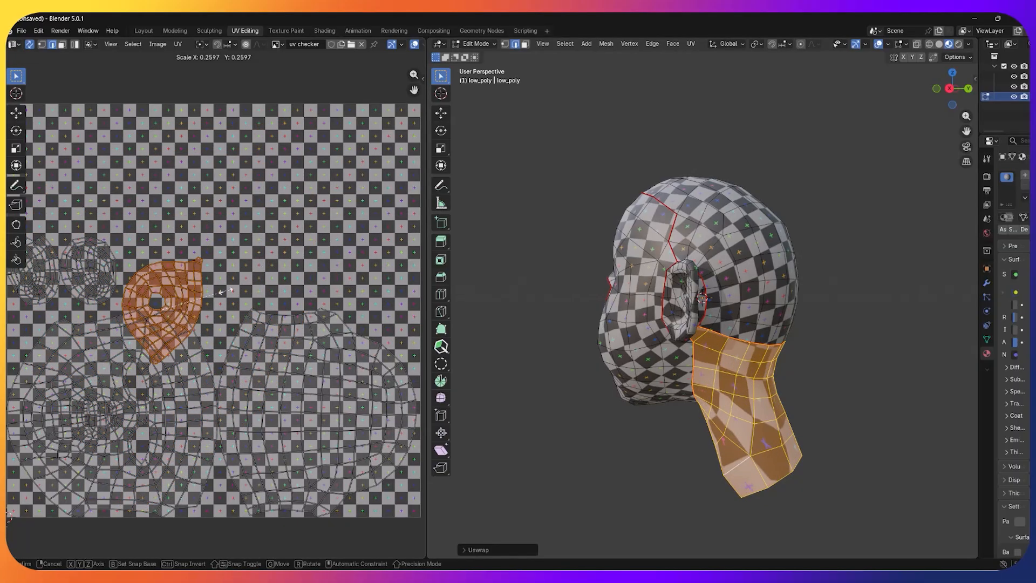
{"action": "left_click", "coordinate": [311, 229]}
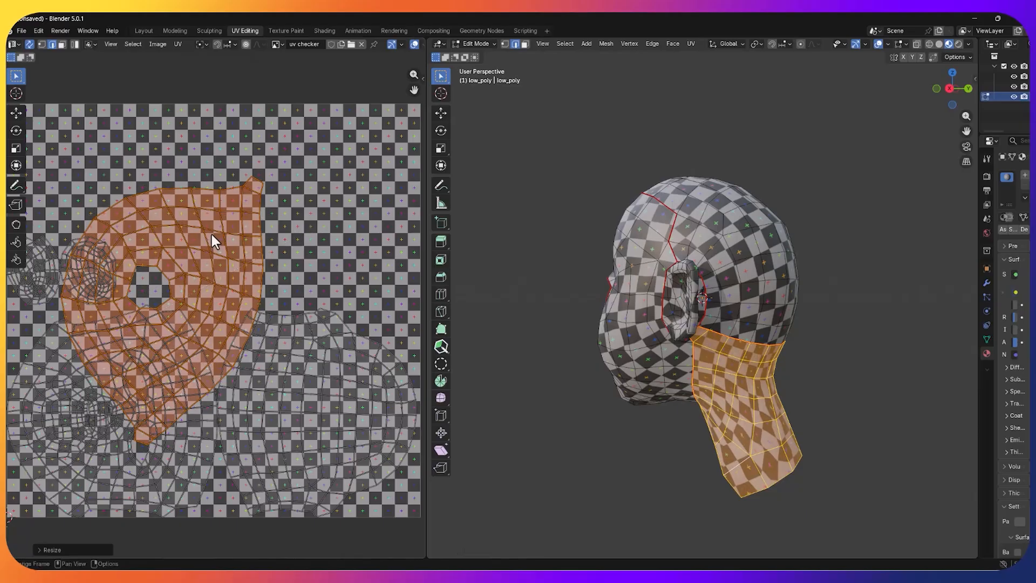
- Move the neck UV island by about 0.17 in X and 0.22 in Y and rotate it until its arched edge faces up
{"action": "key", "text": "g"}
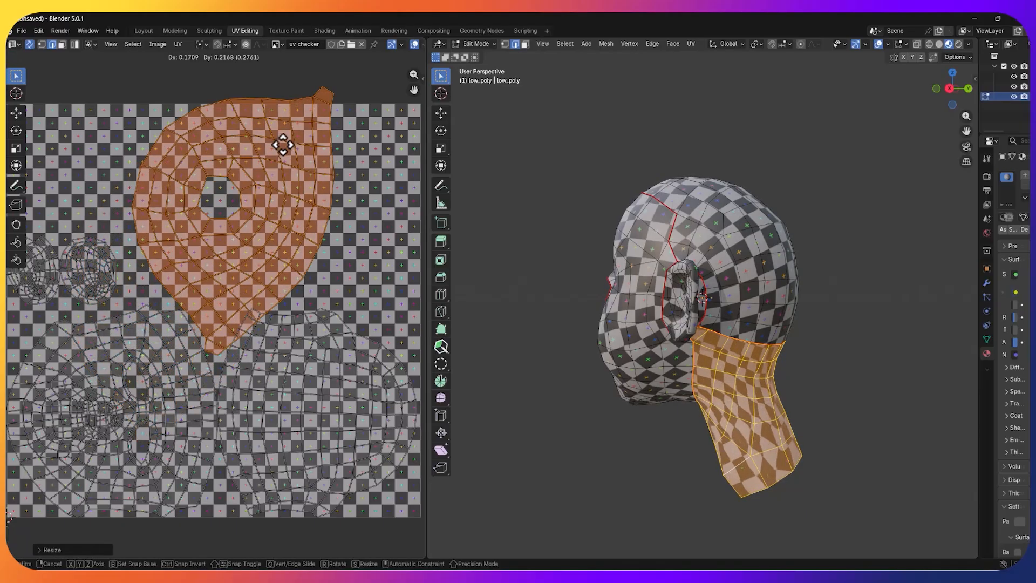
{"action": "left_click", "coordinate": [282, 144]}
{"action": "key", "text": "r"}
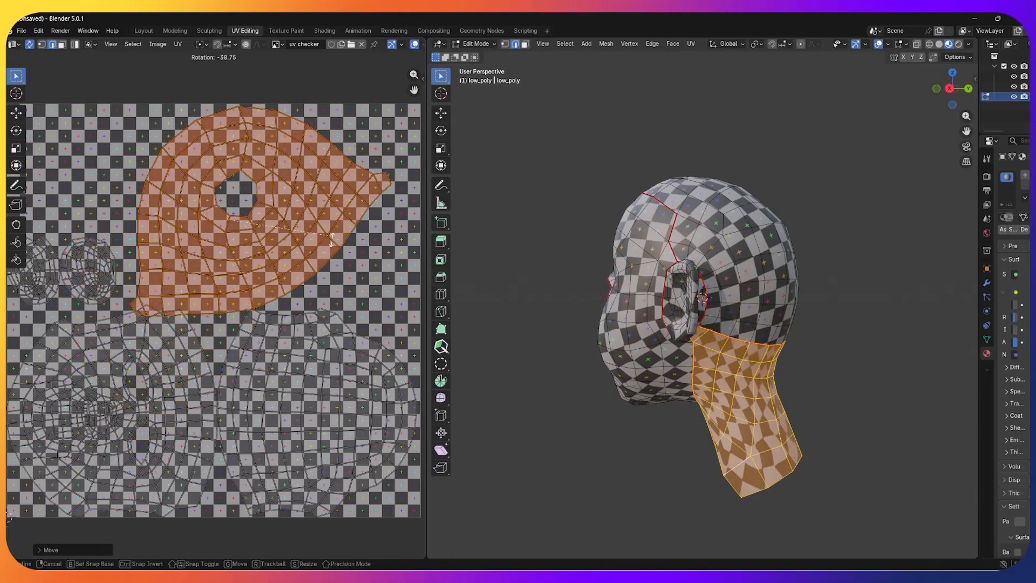
{"action": "left_click", "coordinate": [295, 260]}
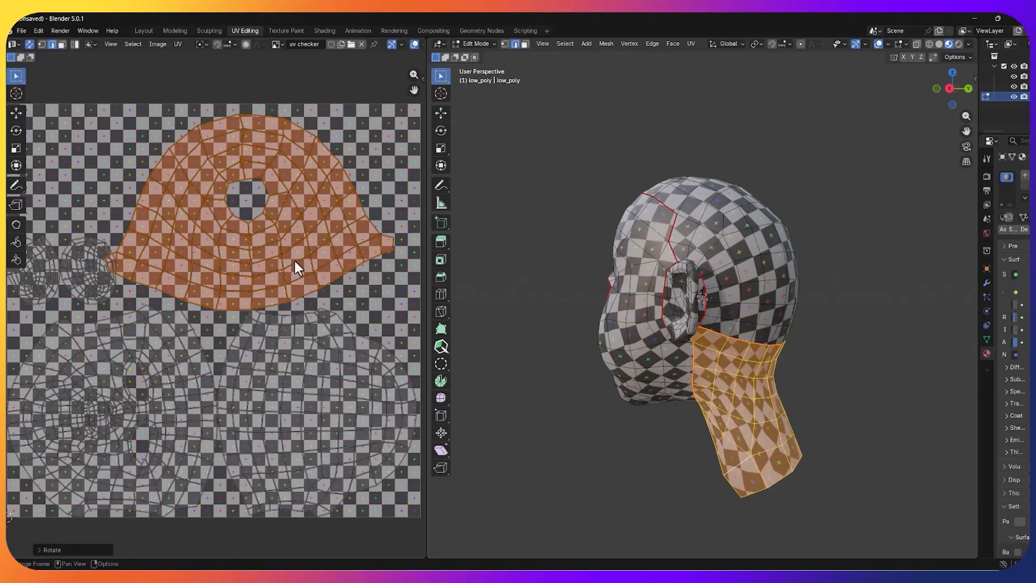
- Shrink the neck UV island further, reselect the whole island, and move it above the back-of-head island
{"action": "key", "text": "s"}
{"action": "key", "text": "Return"}
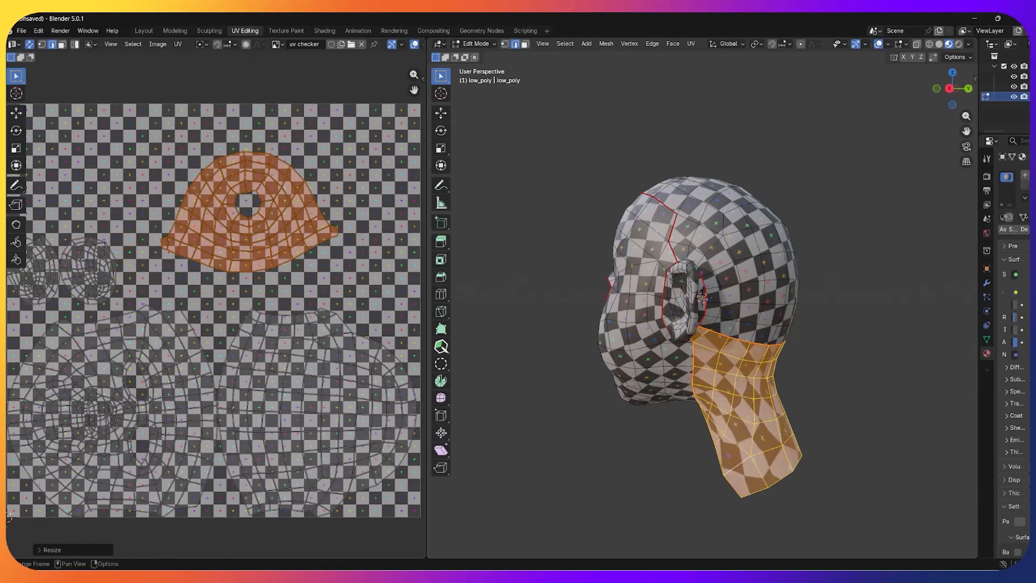
{"action": "left_click", "coordinate": [268, 214]}
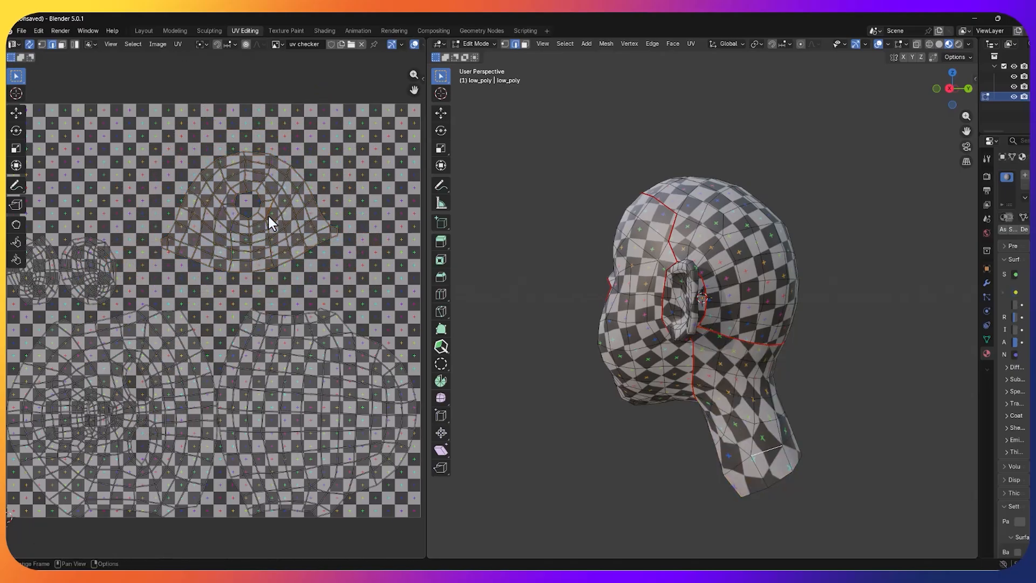
{"action": "key", "text": "a"}
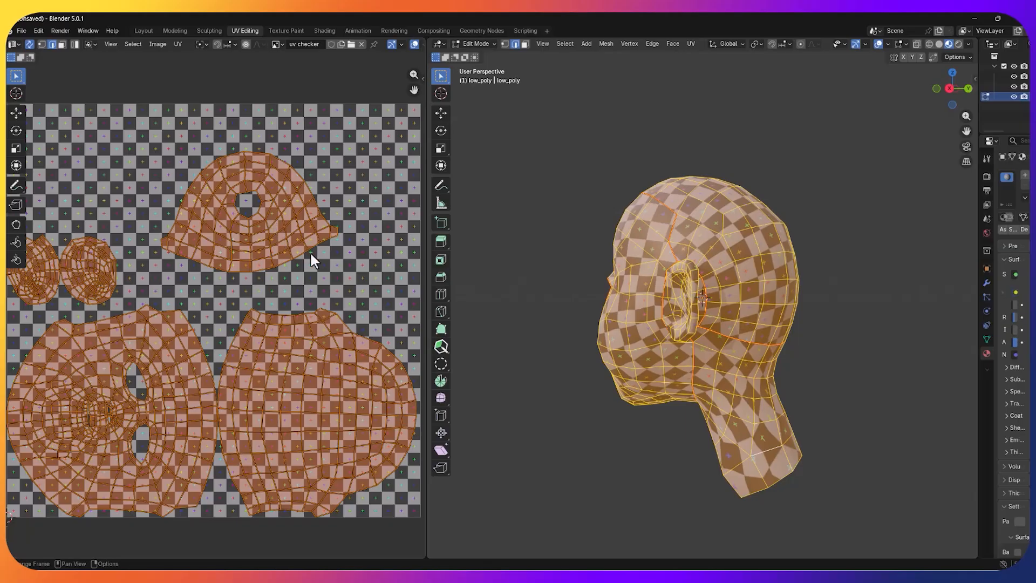
{"action": "key", "text": "alt+a"}
{"action": "key", "text": "l"}
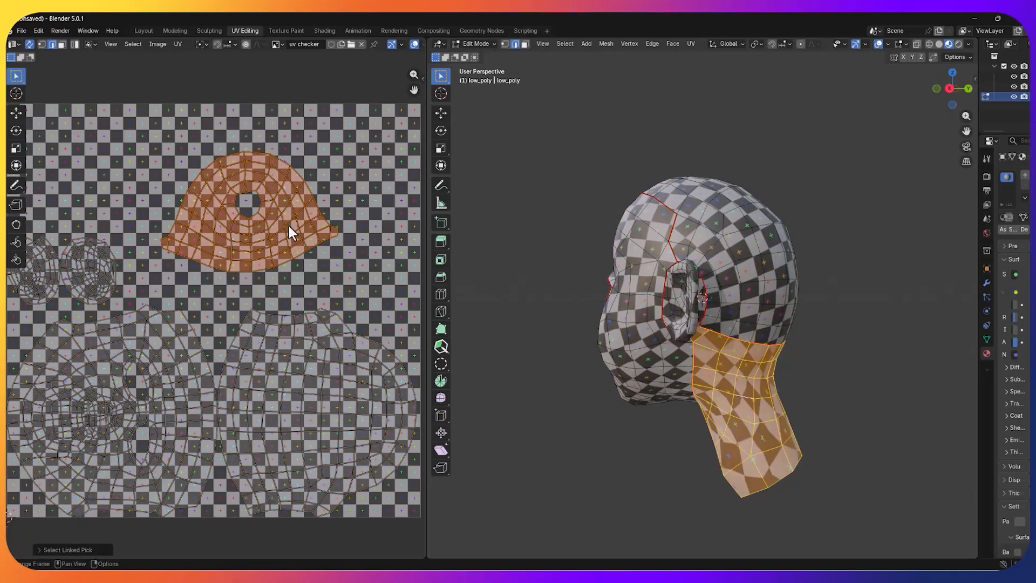
{"action": "left_click", "coordinate": [326, 224]}
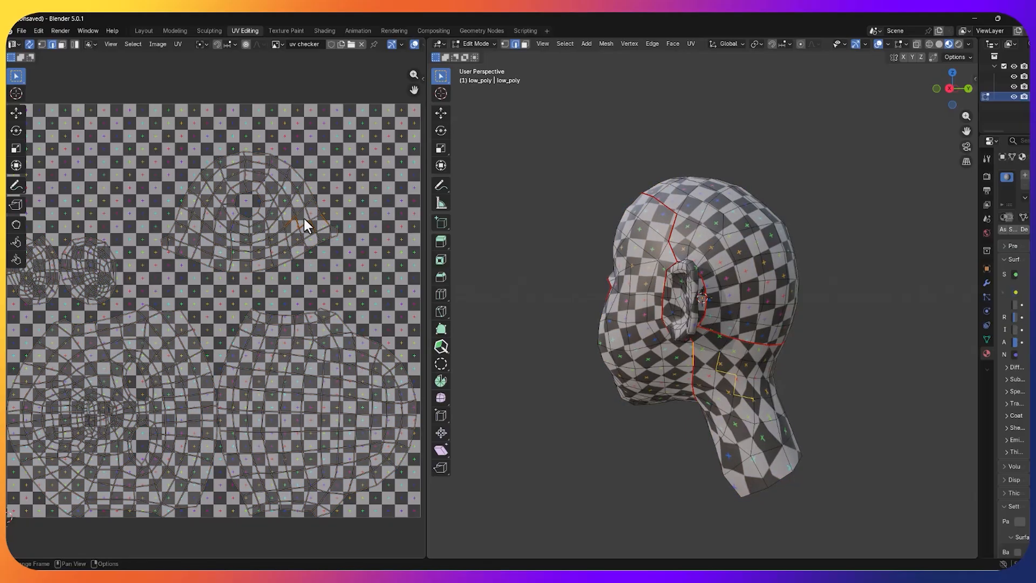
{"action": "key", "text": "l"}
{"action": "key", "text": "g"}
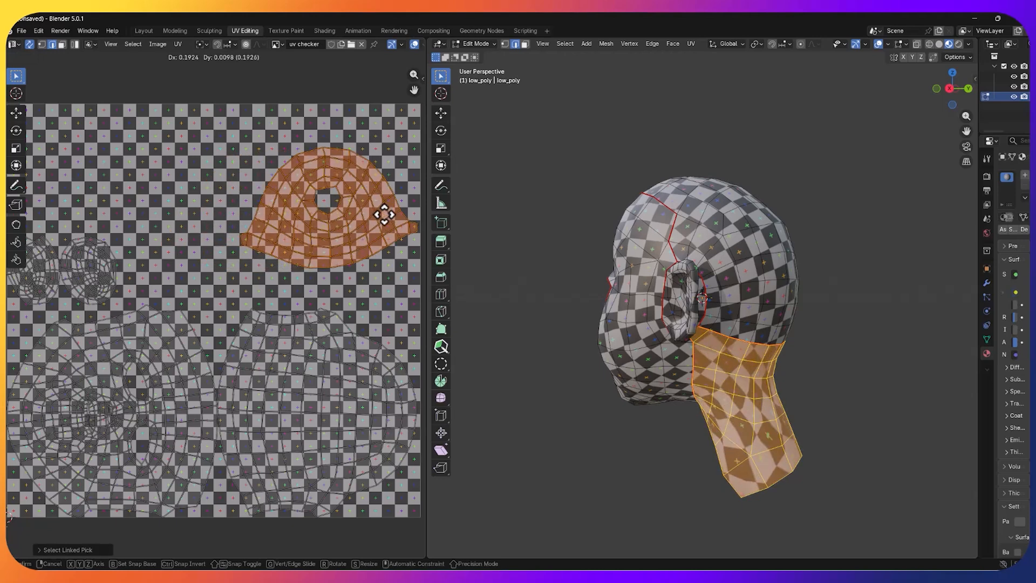
{"action": "left_click", "coordinate": [374, 212]}
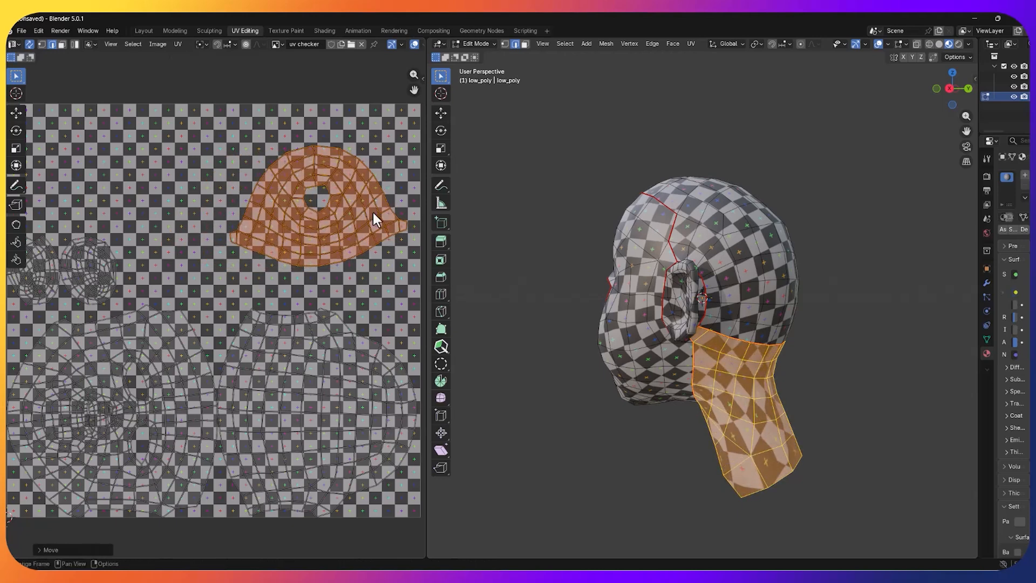
- Rotate the neck UV island very slightly and enlarge it a little to match the face's checker size
{"action": "key", "text": "r"}
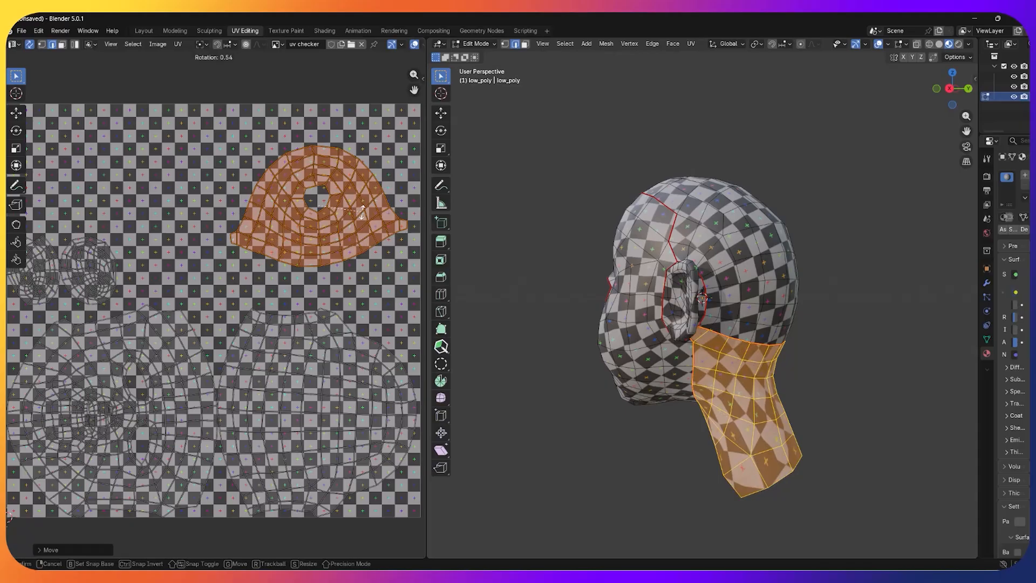
{"action": "left_click", "coordinate": [363, 219]}
{"action": "middle_click_drag", "start_coordinate": [899, 303], "coordinate": [261, 283]}
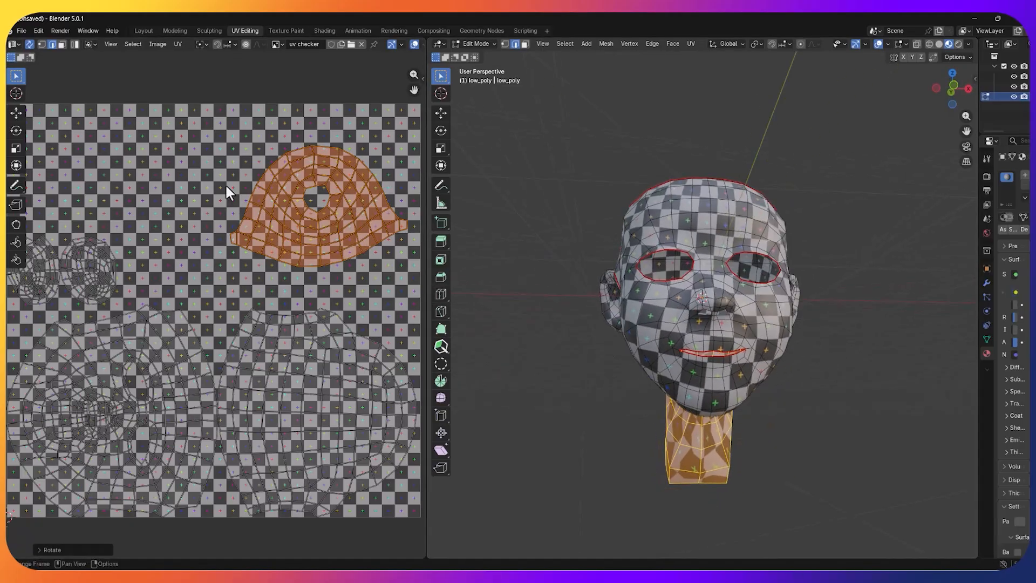
{"action": "key", "text": "s"}
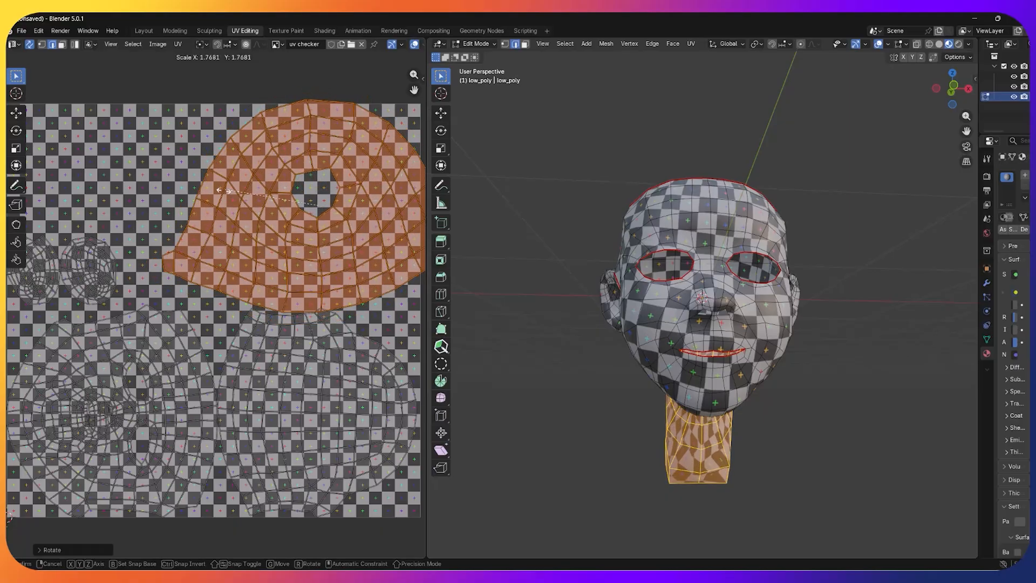
{"action": "left_click", "coordinate": [263, 184]}
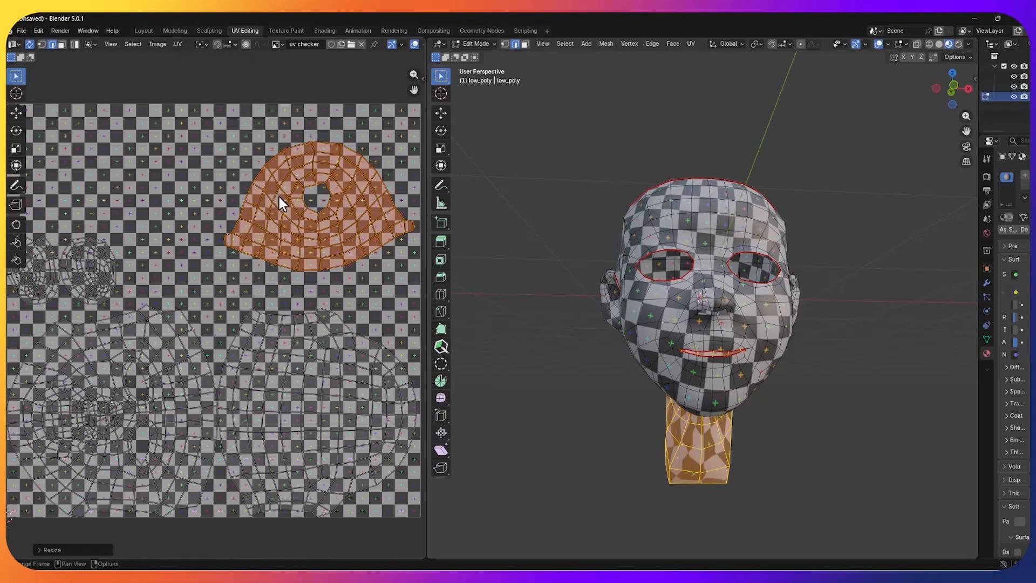
- Shift the neck UV island by about -0.088 in X and 0.023 in Y, and clear the selection
{"action": "key", "text": "g"}
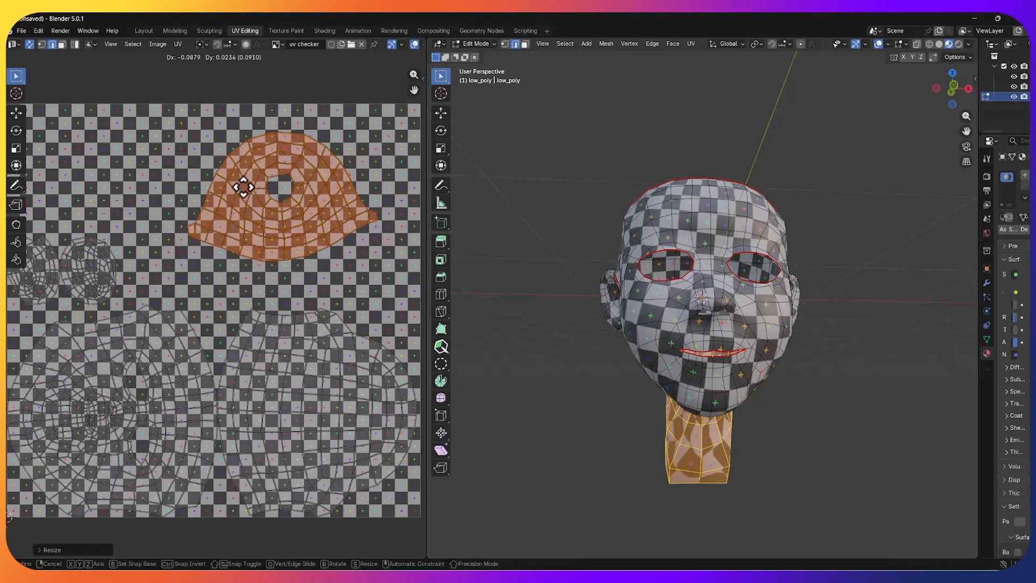
{"action": "left_click", "coordinate": [243, 187]}
{"action": "left_click", "coordinate": [866, 303]}
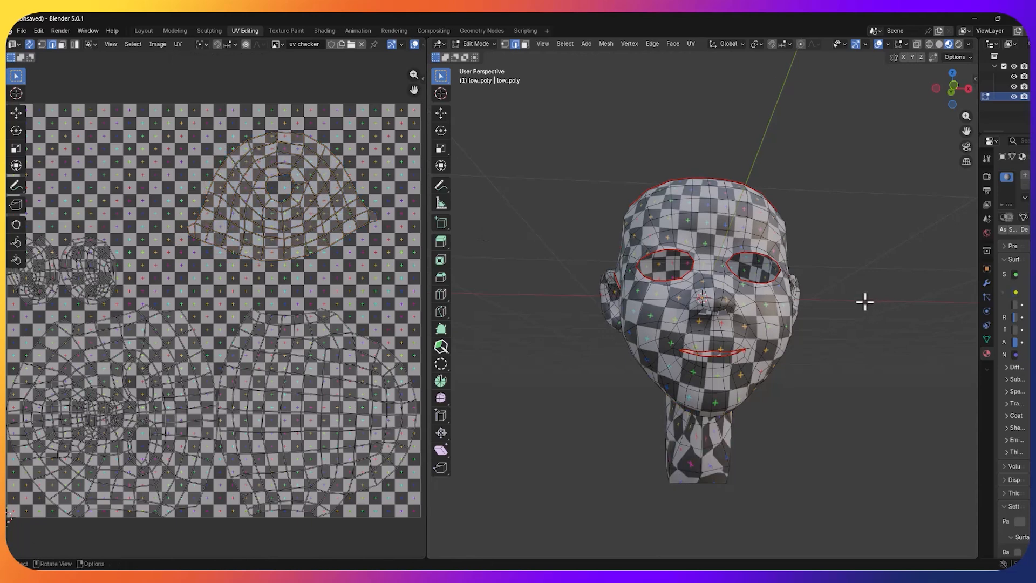
- Return the head to Object Mode and inspect the checker pattern across the face, ear and neck
{"action": "mouse_move", "coordinate": [864, 302]}
{"action": "middle_mouse_down"}
{"action": "mouse_move", "coordinate": [763, 302]}
{"action": "mouse_move", "coordinate": [844, 328]}
{"action": "mouse_move", "coordinate": [744, 285]}
{"action": "mouse_move", "coordinate": [698, 307]}
{"action": "mouse_move", "coordinate": [741, 328]}
{"action": "mouse_move", "coordinate": [857, 310]}
{"action": "mouse_move", "coordinate": [707, 316]}
{"action": "mouse_move", "coordinate": [770, 329]}
{"action": "mouse_move", "coordinate": [858, 318]}
{"action": "middle_mouse_up"}
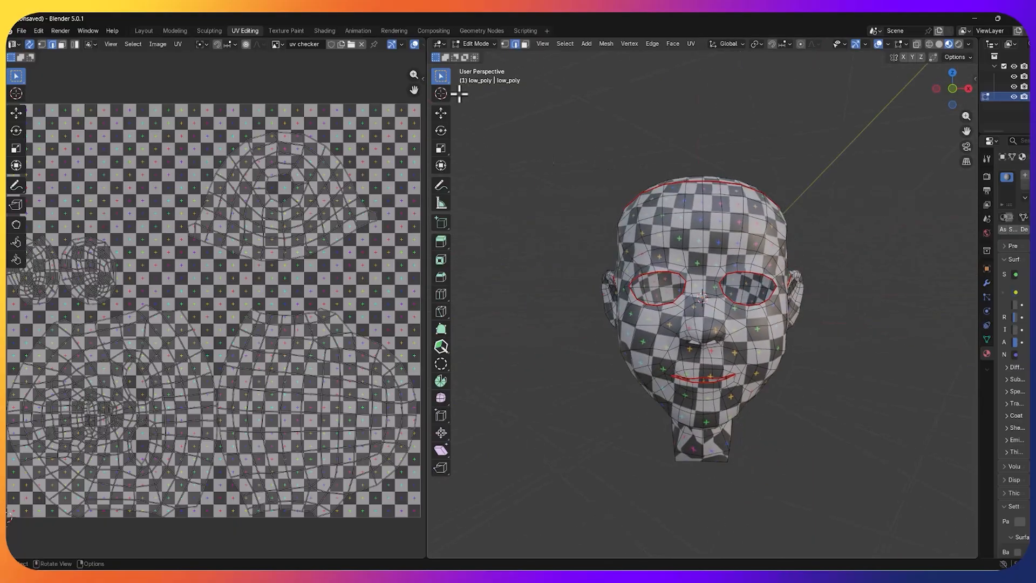
{"action": "left_click", "coordinate": [477, 43]}
{"action": "left_click", "coordinate": [475, 51]}
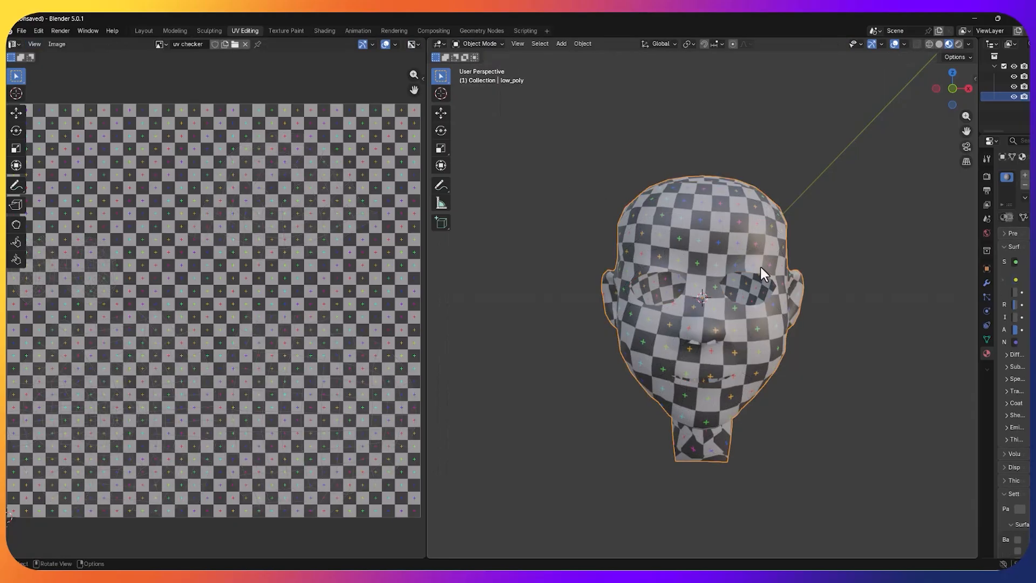
{"action": "middle_click_drag", "start_coordinate": [820, 271], "coordinate": [765, 272]}
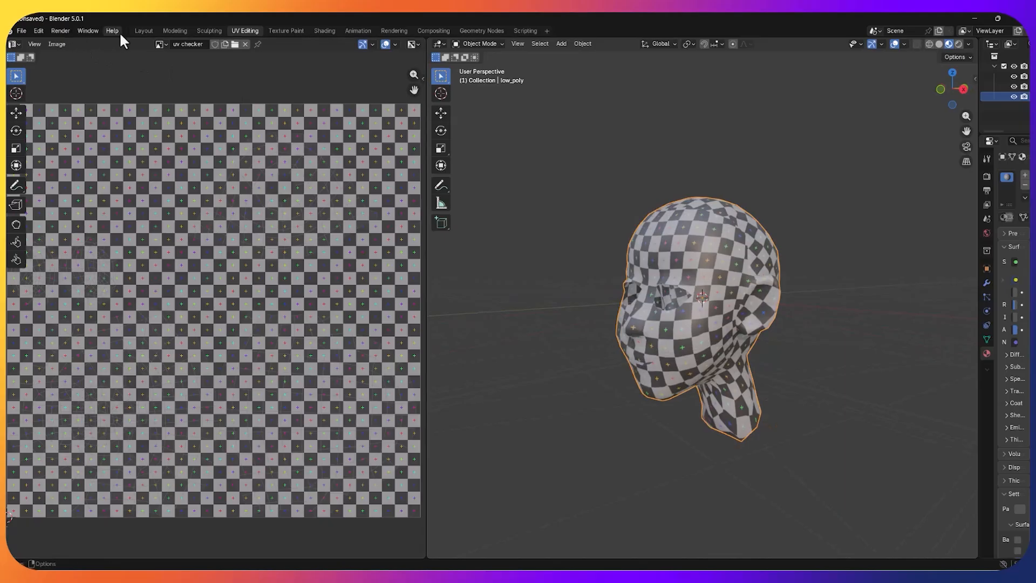
- Show the head with Material Preview shading in the Layout workspace and examine the checker pattern up close
{"action": "left_click", "coordinate": [144, 30]}
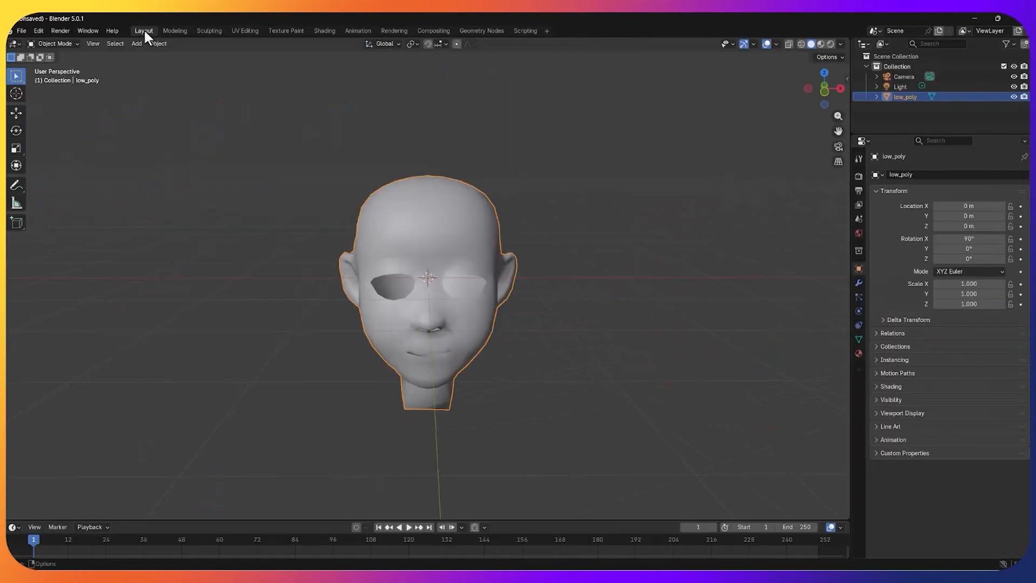
{"action": "left_click", "coordinate": [820, 44]}
{"action": "scroll", "coordinate": [684, 215], "scroll_direction": "up", "scroll_amount": 4}
{"action": "middle_click_drag", "start_coordinate": [679, 211], "coordinate": [632, 210]}
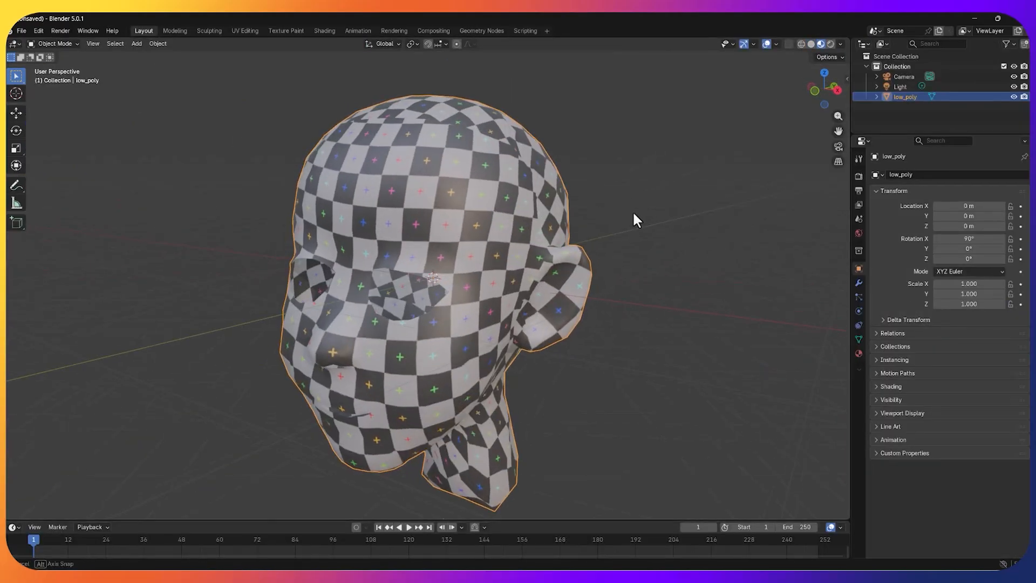
- In the Shading workspace, unlink the uv checker image from its texture node and move the node farther from the Principled BSDF
{"action": "left_click", "coordinate": [324, 31]}
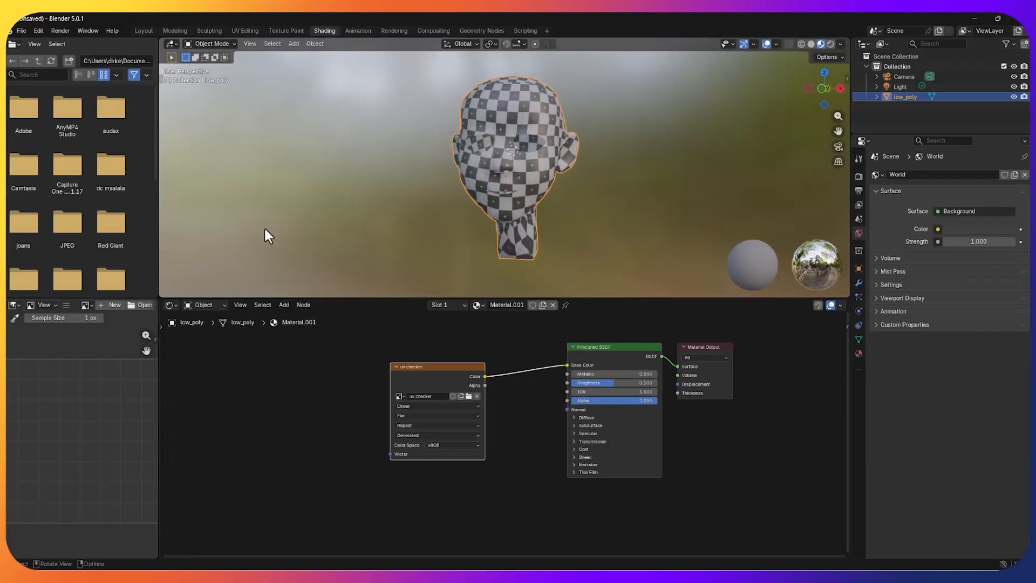
{"action": "left_click", "coordinate": [469, 394]}
{"action": "left_click_drag", "start_coordinate": [451, 366], "coordinate": [353, 367]}
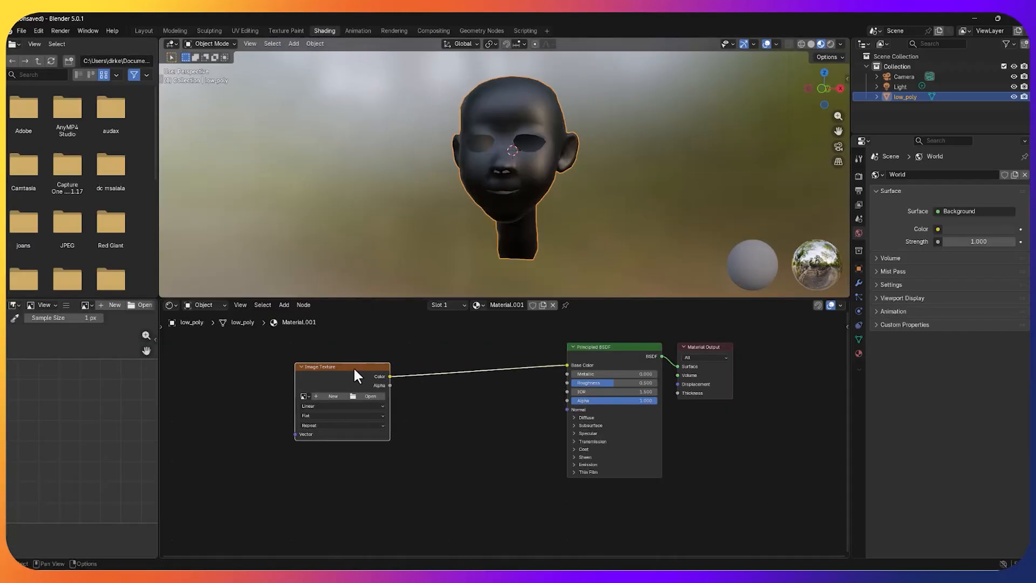
- Create a blank 1024 × 1024 px image with an orange fill colour in the Image Texture node feeding Base Color
{"action": "left_click", "coordinate": [331, 395]}
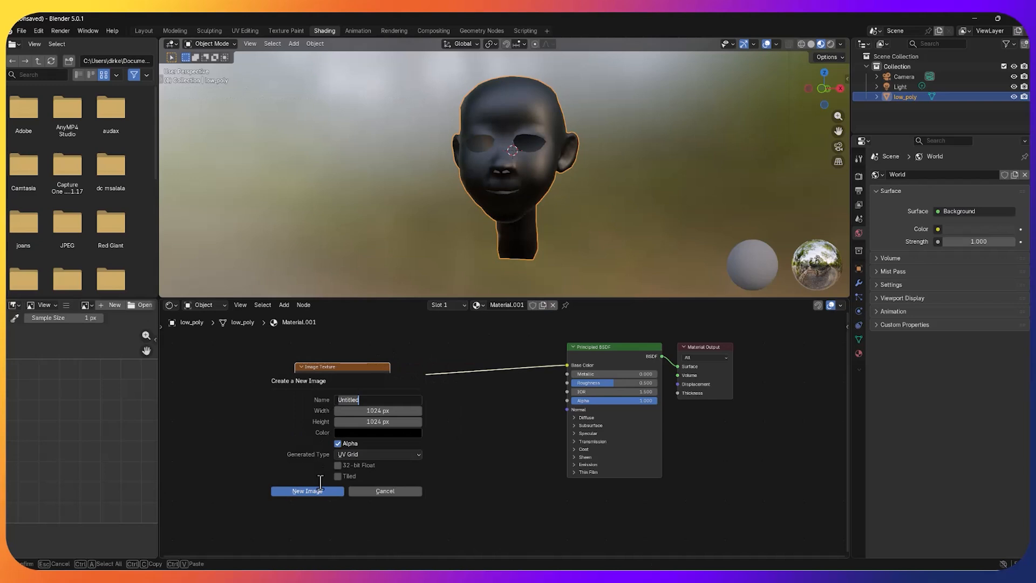
{"action": "left_click", "coordinate": [348, 456]}
{"action": "left_click", "coordinate": [347, 455]}
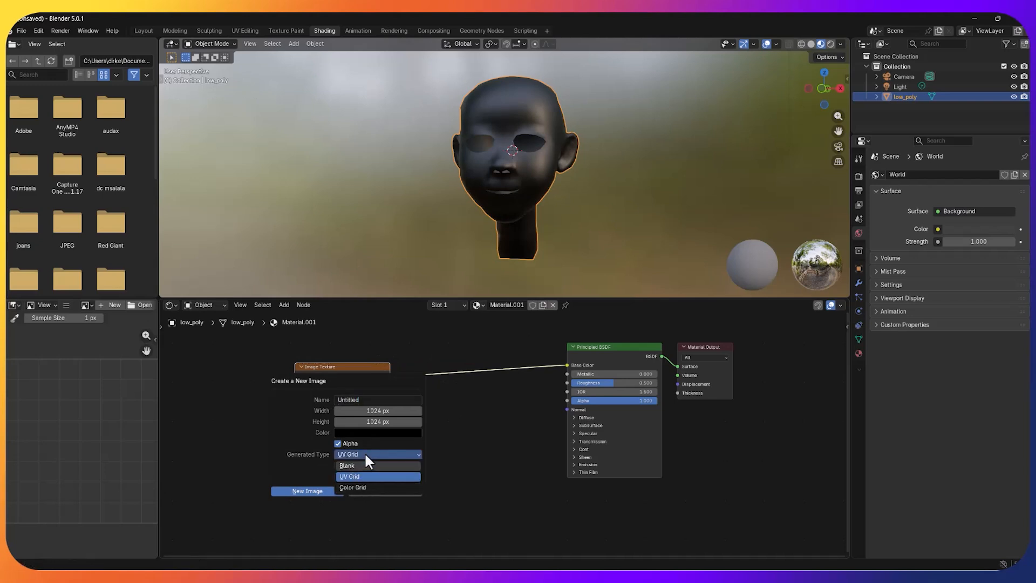
{"action": "left_click", "coordinate": [368, 465]}
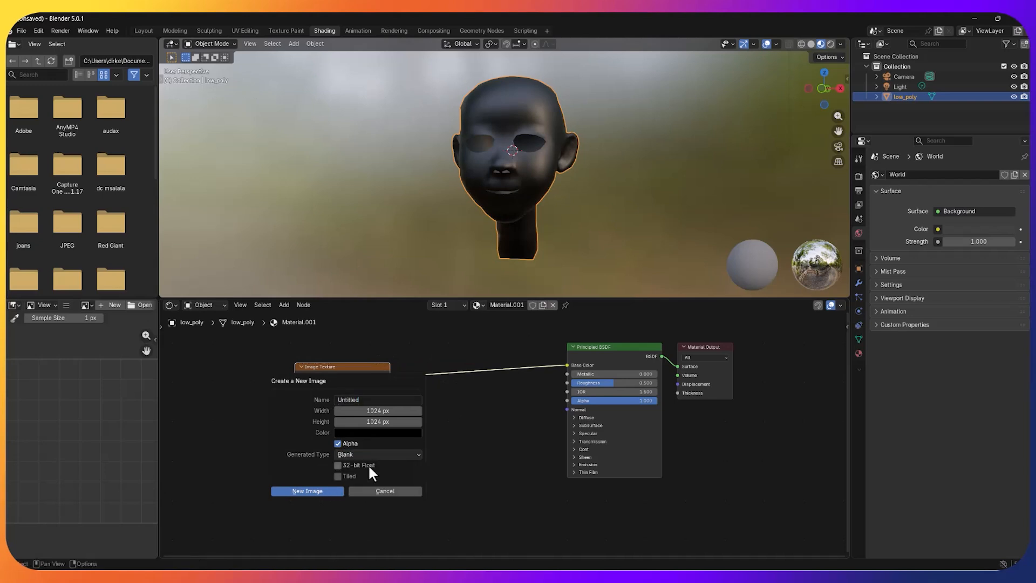
{"action": "left_click", "coordinate": [374, 431]}
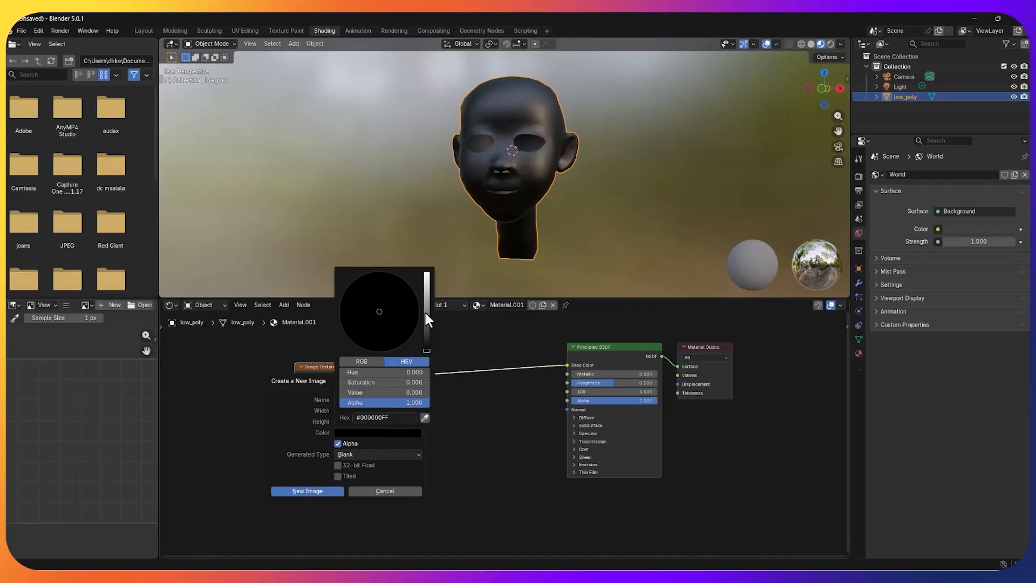
{"action": "left_click_drag", "start_coordinate": [426, 309], "coordinate": [427, 279]}
{"action": "left_click", "coordinate": [370, 333]}
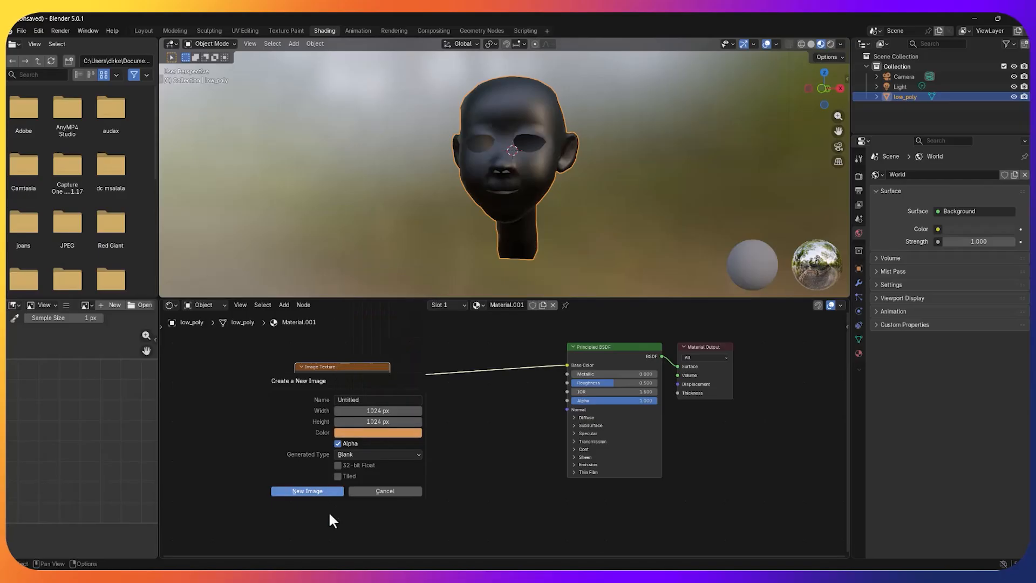
{"action": "left_click", "coordinate": [318, 489]}
{"action": "scroll", "coordinate": [458, 367], "scroll_direction": "up", "scroll_amount": 1}
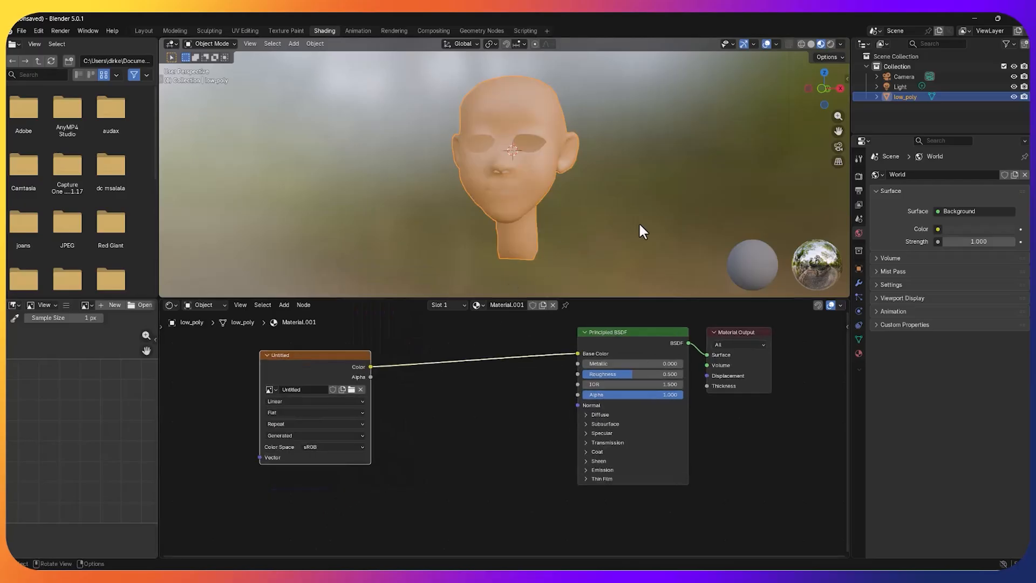
- Compare the head in Solid and Material Preview shading, and inspect the orange colour on it in the Layout workspace
{"action": "left_click", "coordinate": [811, 44]}
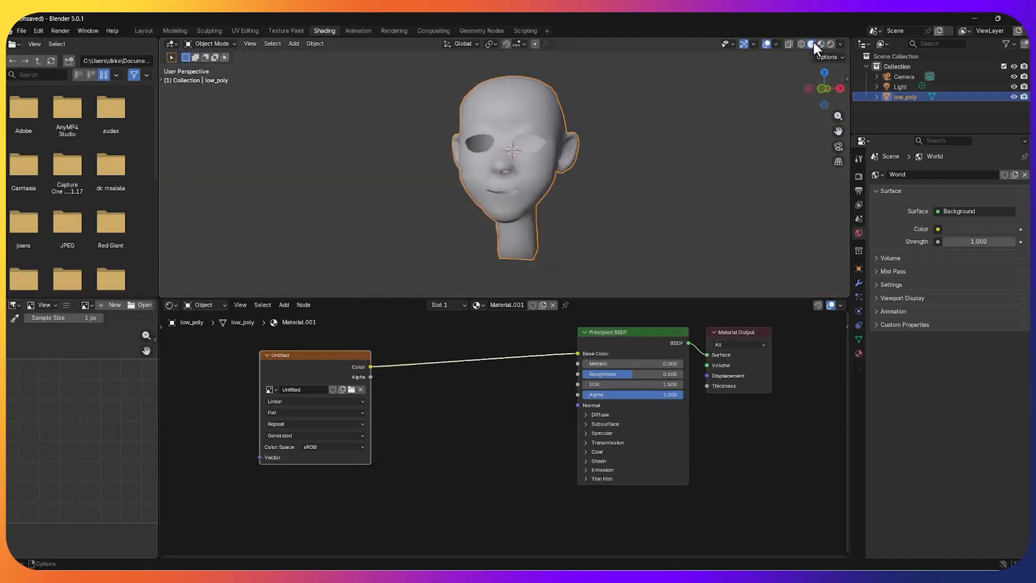
{"action": "left_click", "coordinate": [820, 44]}
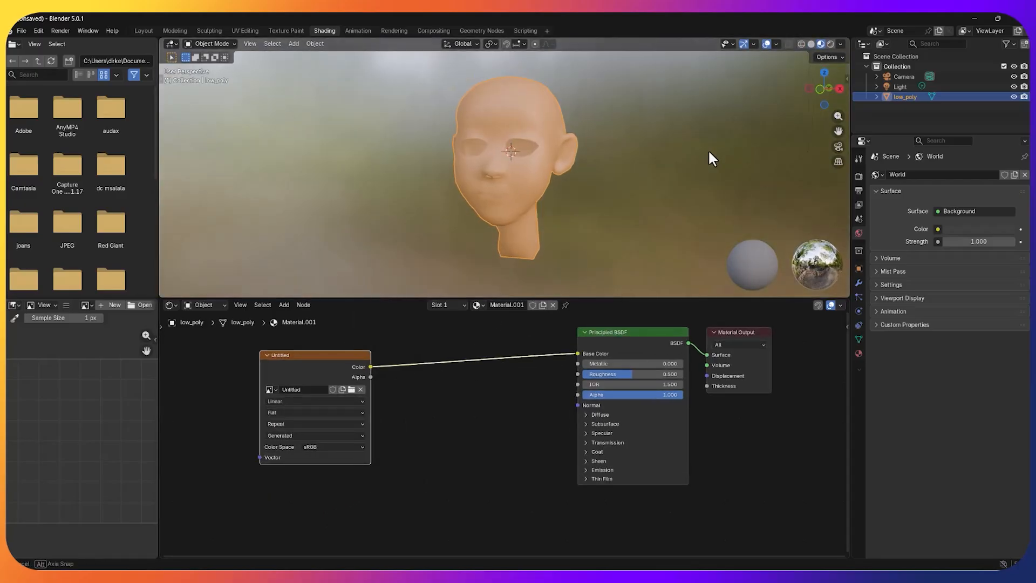
{"action": "left_click", "coordinate": [148, 31]}
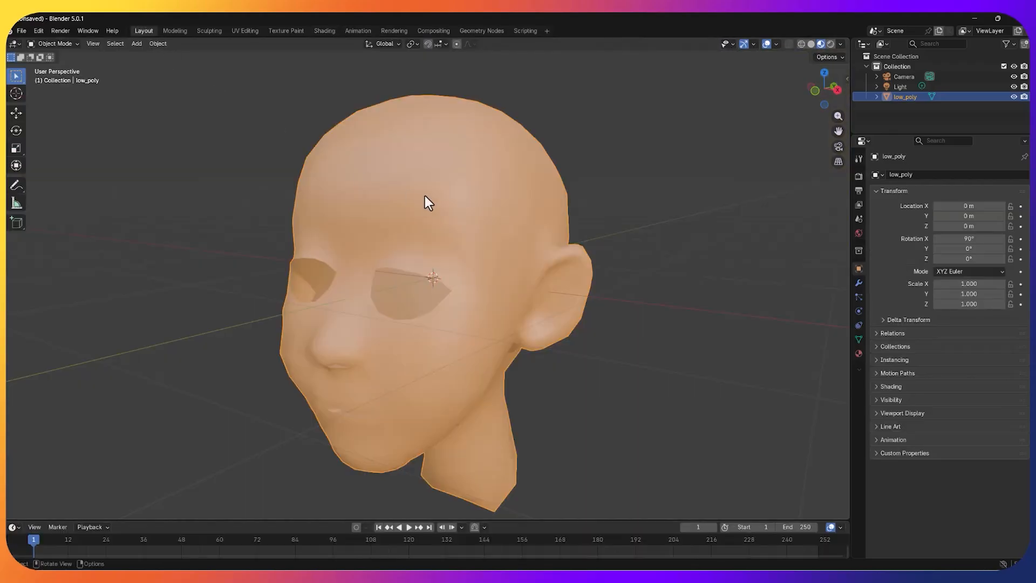
{"action": "scroll", "coordinate": [427, 202], "scroll_direction": "down", "scroll_amount": 3}
{"action": "middle_click_drag", "start_coordinate": [427, 202], "coordinate": [604, 332]}
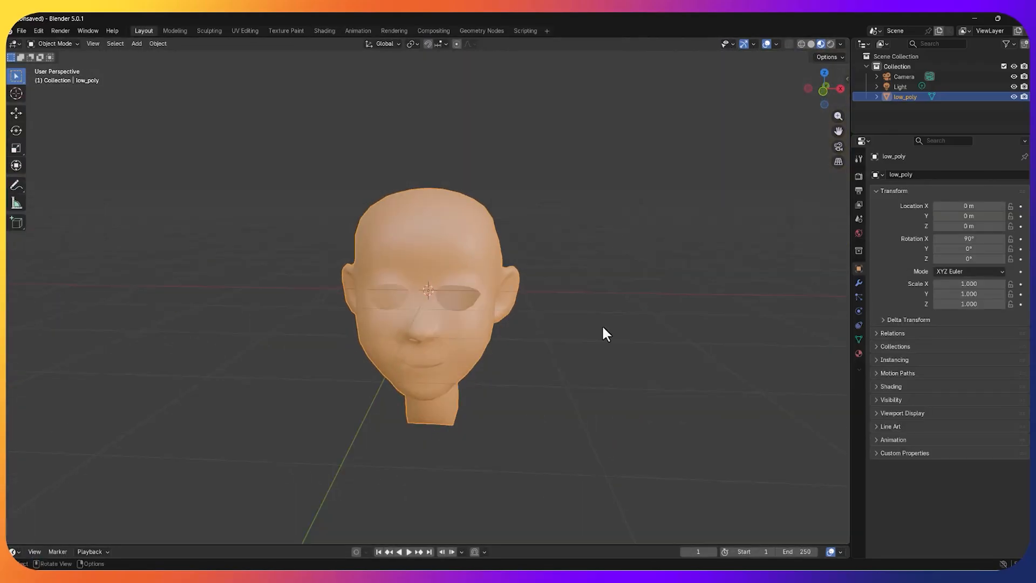
- In the UV Editing workspace, save the uv checker image as uv unwrap.png in the Documents folder
{"action": "left_click", "coordinate": [245, 31]}
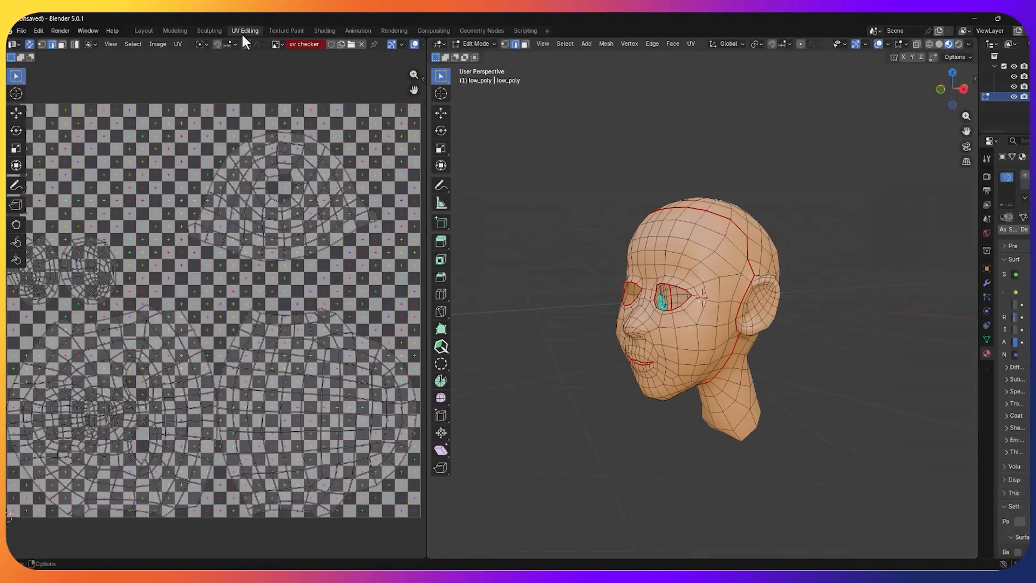
{"action": "scroll", "coordinate": [250, 101], "scroll_direction": "up", "scroll_amount": 1}
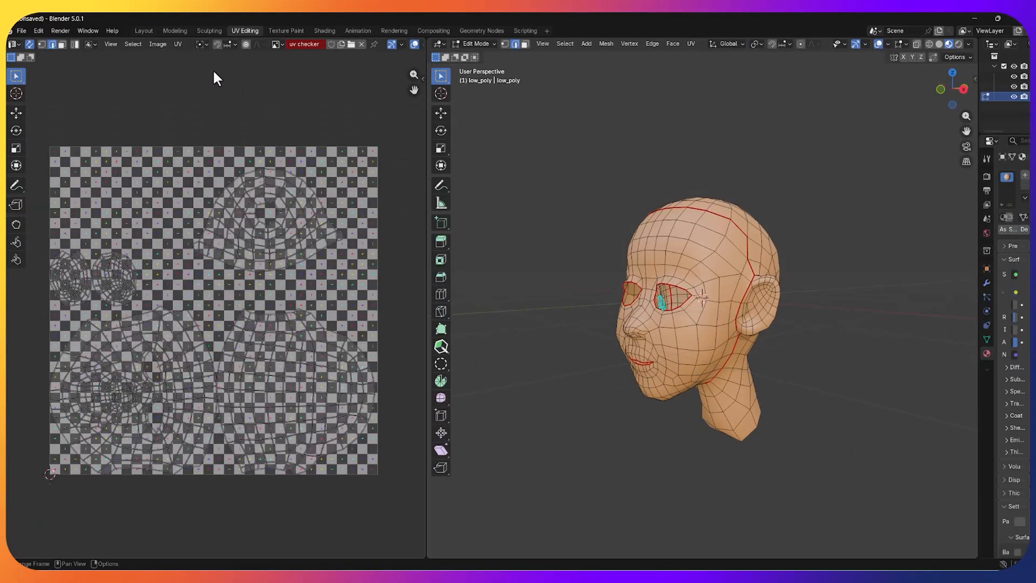
{"action": "left_click", "coordinate": [156, 44]}
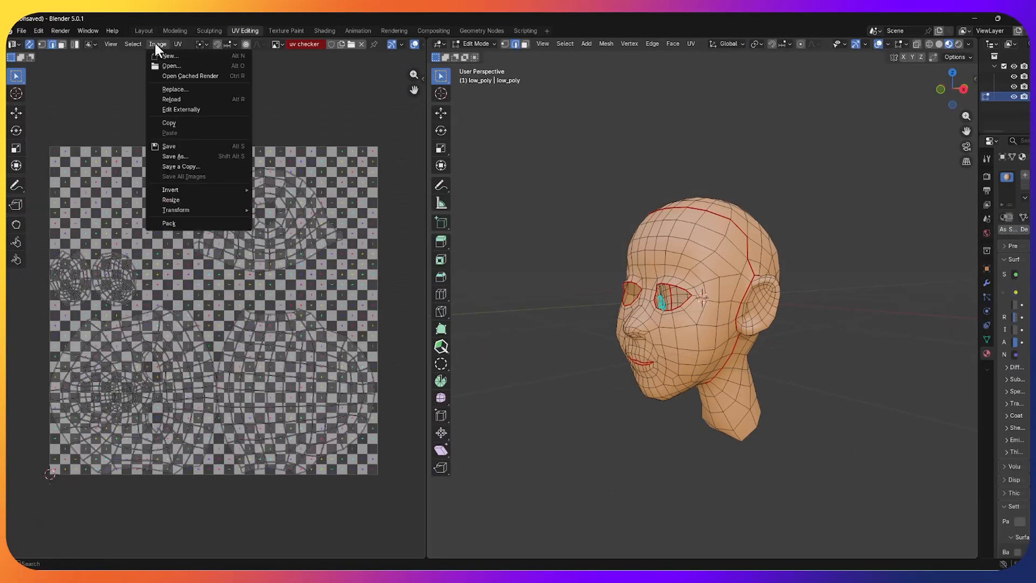
{"action": "left_click", "coordinate": [193, 156]}
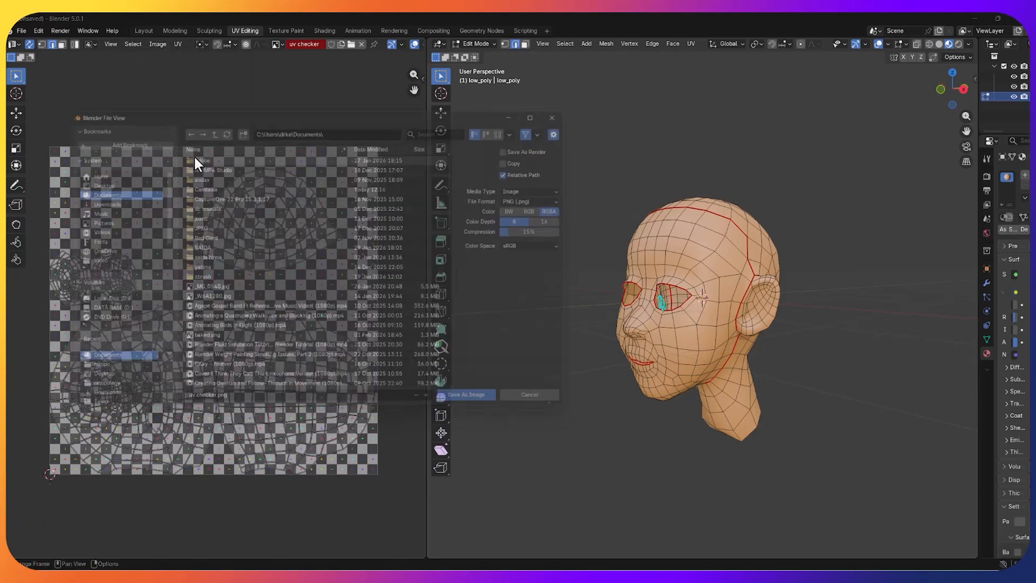
{"action": "left_click", "coordinate": [241, 407]}
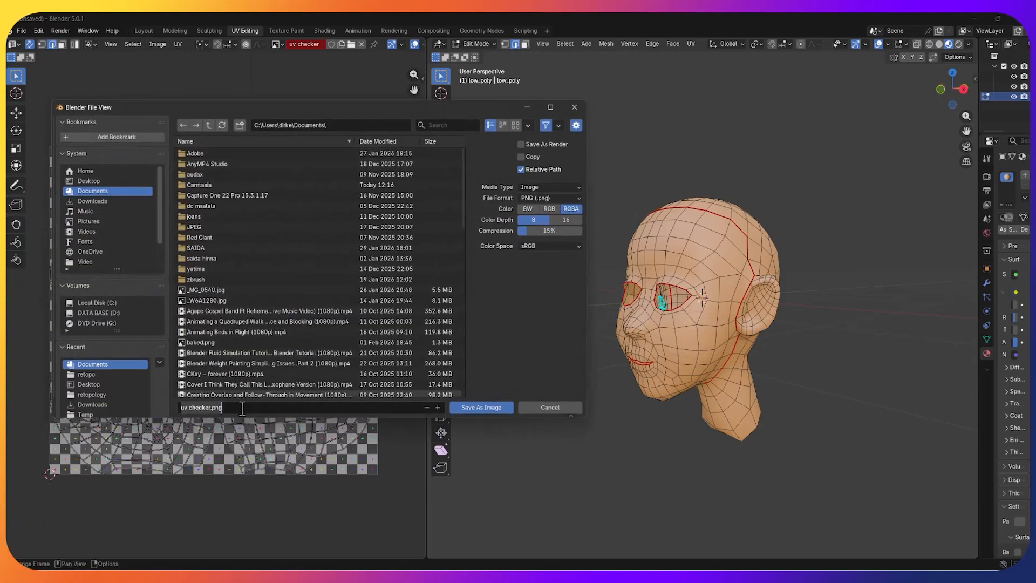
{"action": "type", "text": "uv unwrap.png"}
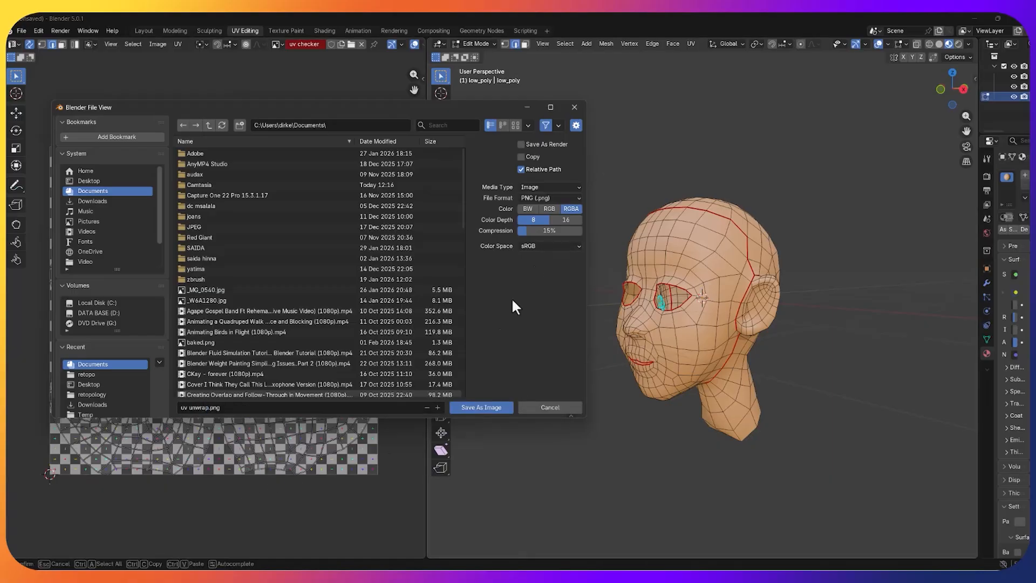
{"action": "left_click", "coordinate": [474, 407]}
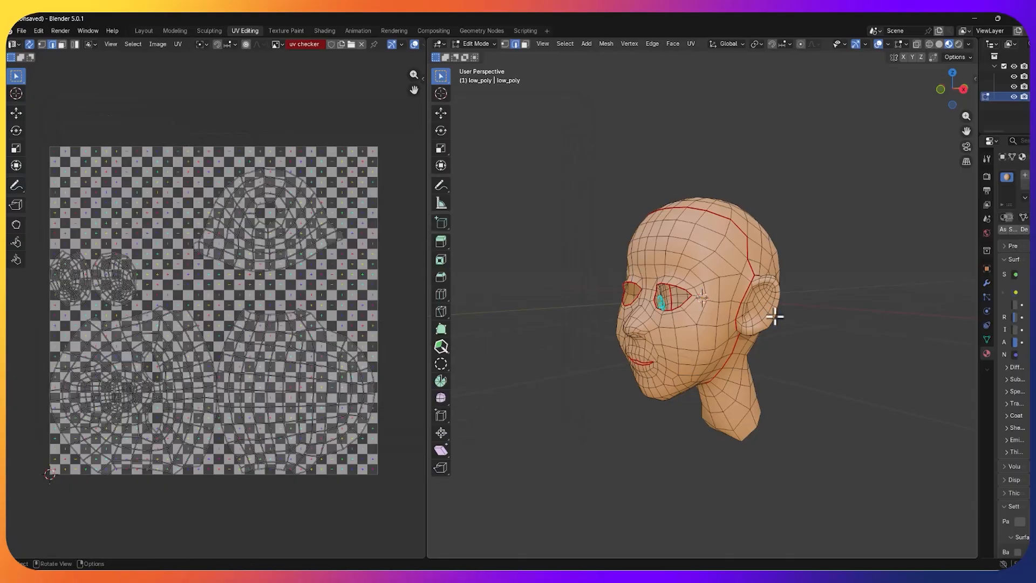
{"action": "middle_click_drag", "start_coordinate": [777, 317], "coordinate": [845, 328]}
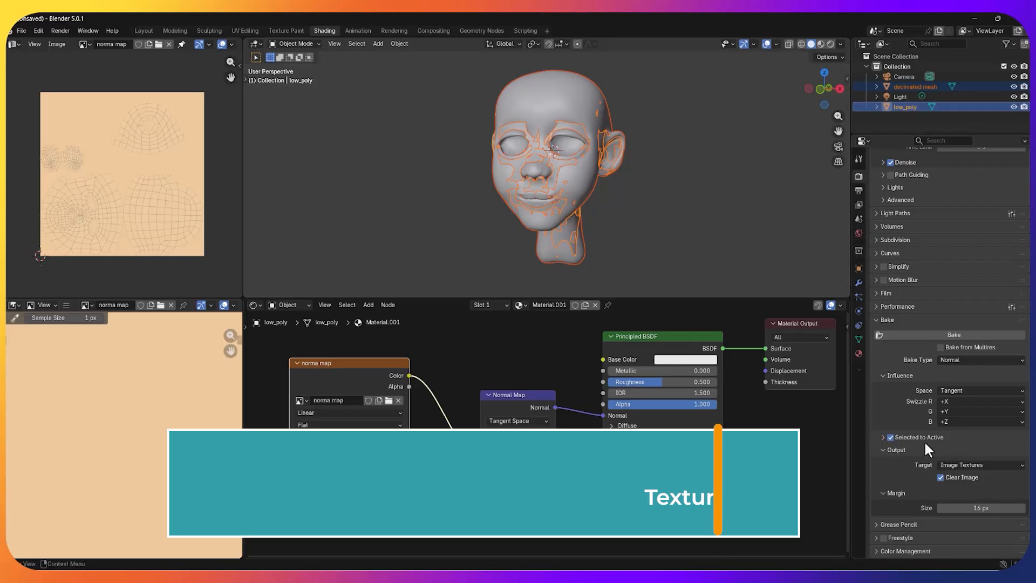
- Set the Selected to Active extrusion to 0.13 m and bake the Normal map from the decimated mesh onto low_poly
{"action": "left_click", "coordinate": [890, 437]}
{"action": "left_click_drag", "start_coordinate": [948, 459], "coordinate": [966, 459]}
{"action": "left_click", "coordinate": [917, 334]}
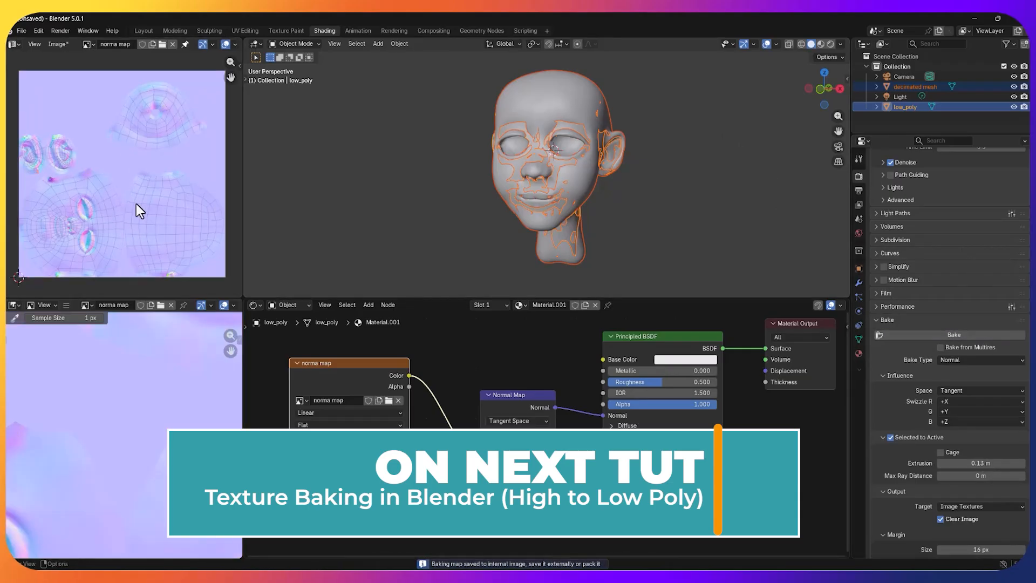
- Clear the selection, hide the decimated mesh in the viewport, and view low_poly on its own
{"action": "left_click", "coordinate": [721, 119]}
{"action": "left_click", "coordinate": [914, 86]}
{"action": "left_click", "coordinate": [1013, 87]}
{"action": "scroll", "coordinate": [723, 178], "scroll_direction": "up", "scroll_amount": 1}
{"action": "middle_click_drag", "start_coordinate": [723, 178], "coordinate": [751, 181]}
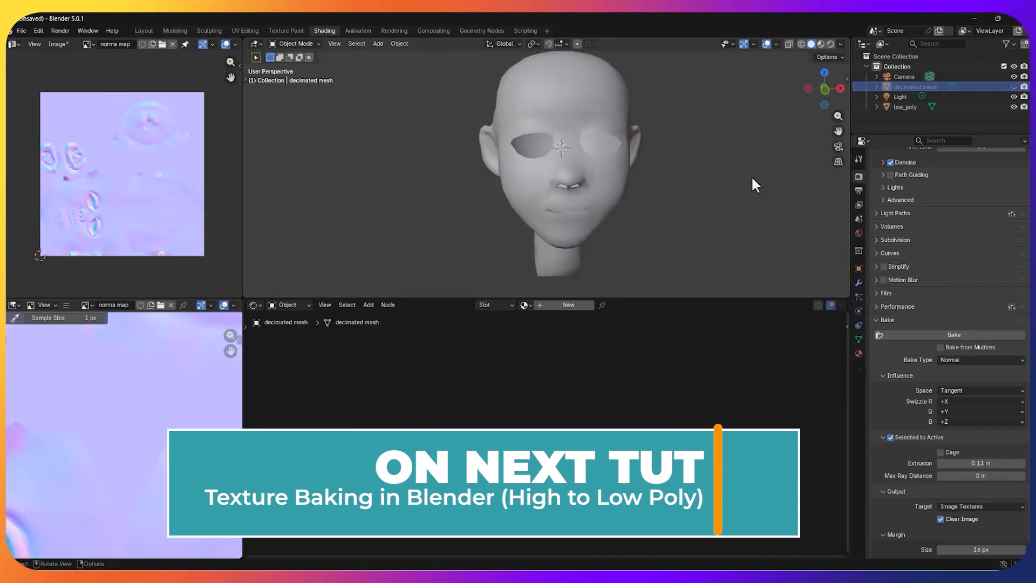
{"action": "middle_click_drag", "start_coordinate": [626, 199], "coordinate": [634, 198]}
- Examine the baked low_poly head in the Layout workspace using Solid, Material Preview and Rendered shading
{"action": "left_click", "coordinate": [820, 44]}
{"action": "mouse_move", "coordinate": [629, 162]}
{"action": "middle_mouse_down"}
{"action": "mouse_move", "coordinate": [747, 159]}
{"action": "mouse_move", "coordinate": [632, 162]}
{"action": "middle_mouse_up"}
{"action": "left_click", "coordinate": [144, 31]}
{"action": "left_click", "coordinate": [821, 44]}
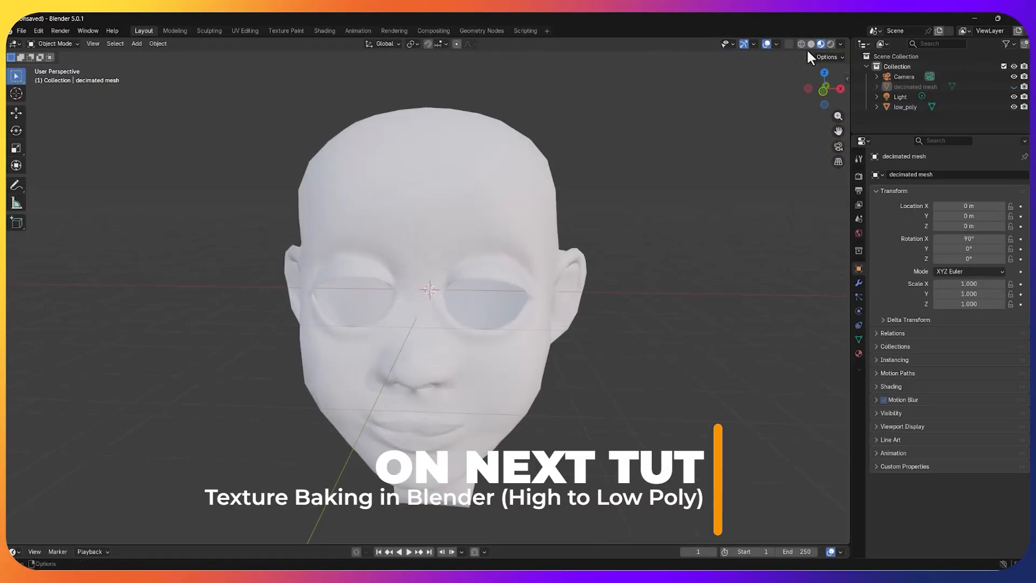
{"action": "left_click", "coordinate": [811, 43]}
{"action": "left_click", "coordinate": [820, 43]}
{"action": "left_click", "coordinate": [830, 44]}
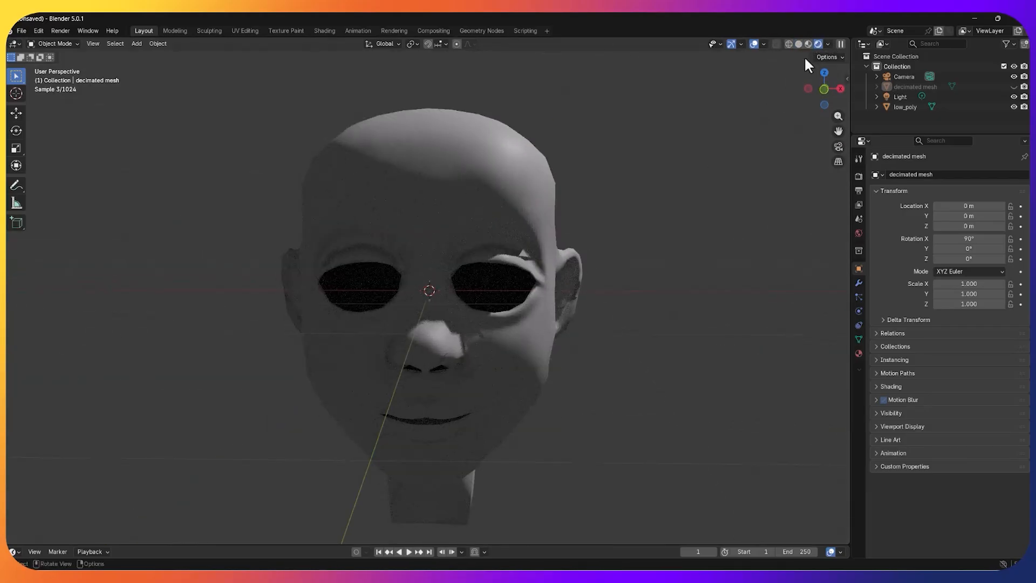
{"action": "middle_click_drag", "start_coordinate": [729, 164], "coordinate": [663, 185]}
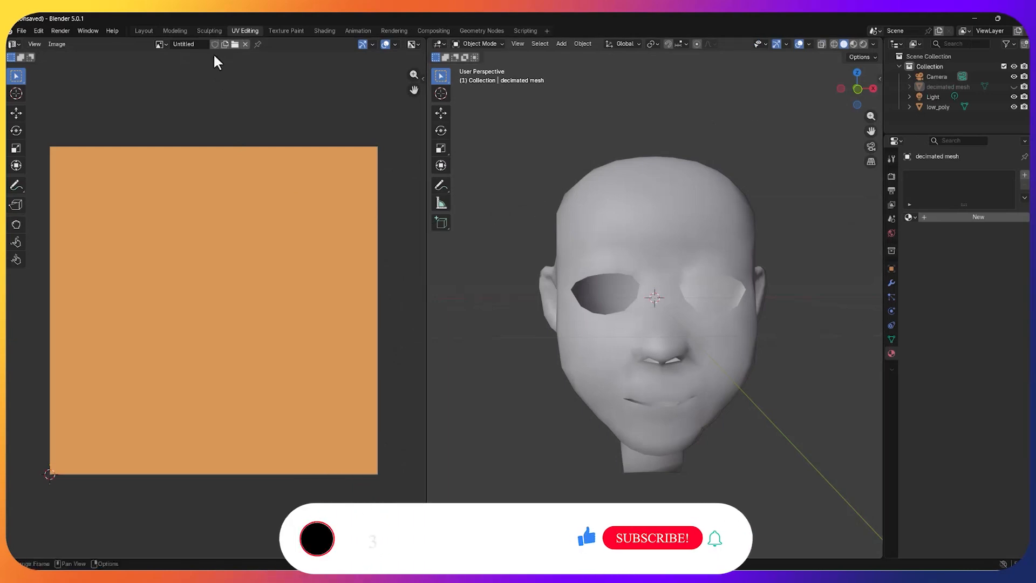
- Create a new blank 1024 × 1024 px image with alpha and the orange fill colour in the UV Editing workspace
{"action": "left_click", "coordinate": [215, 44]}
{"action": "type", "text": "ac"}
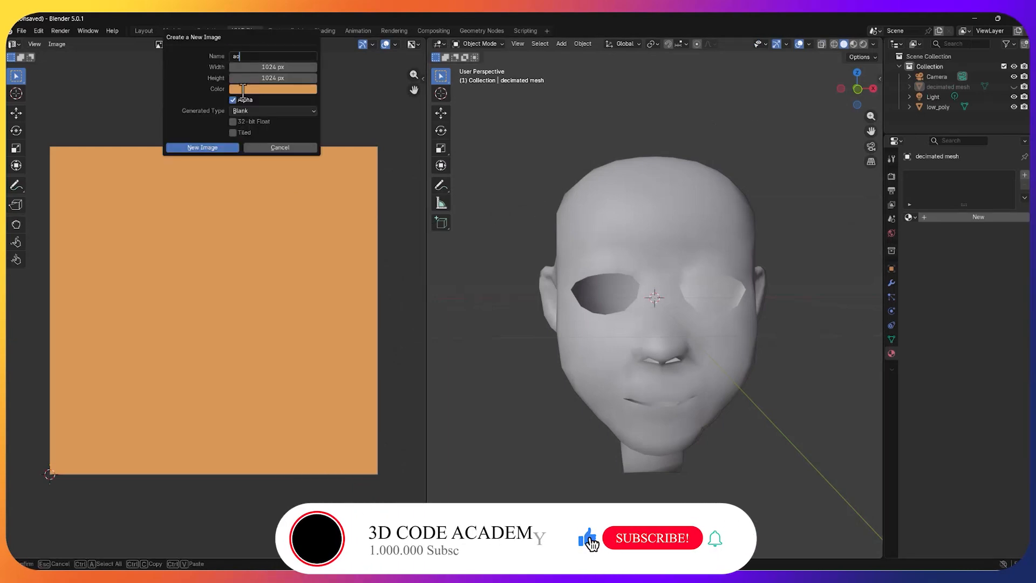
{"action": "left_click", "coordinate": [216, 148]}
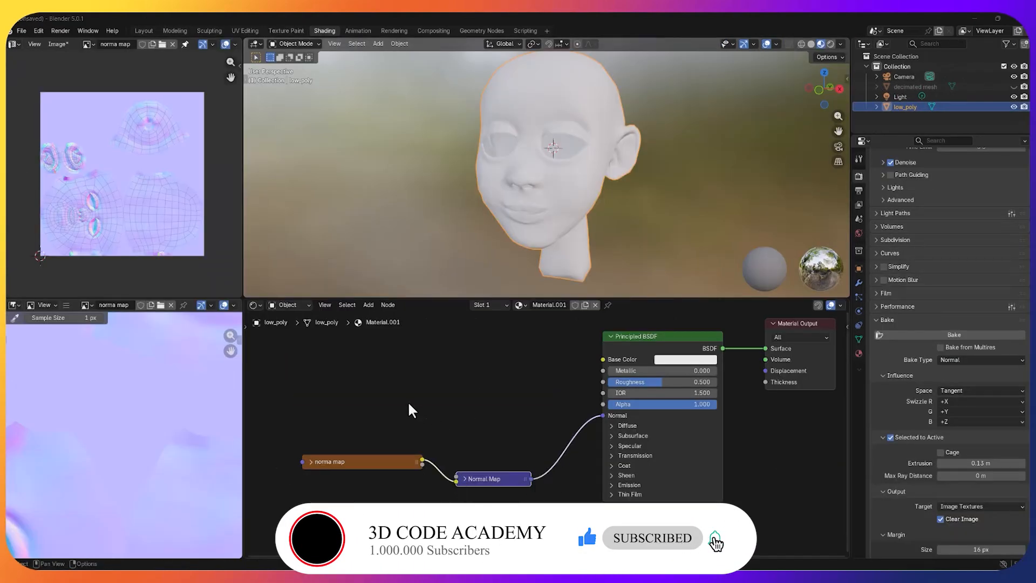
- Add an Image Texture node near the norma map and Normal Map nodes in low_poly's material
{"action": "key", "text": "shift+a"}
{"action": "left_click", "coordinate": [453, 410]}
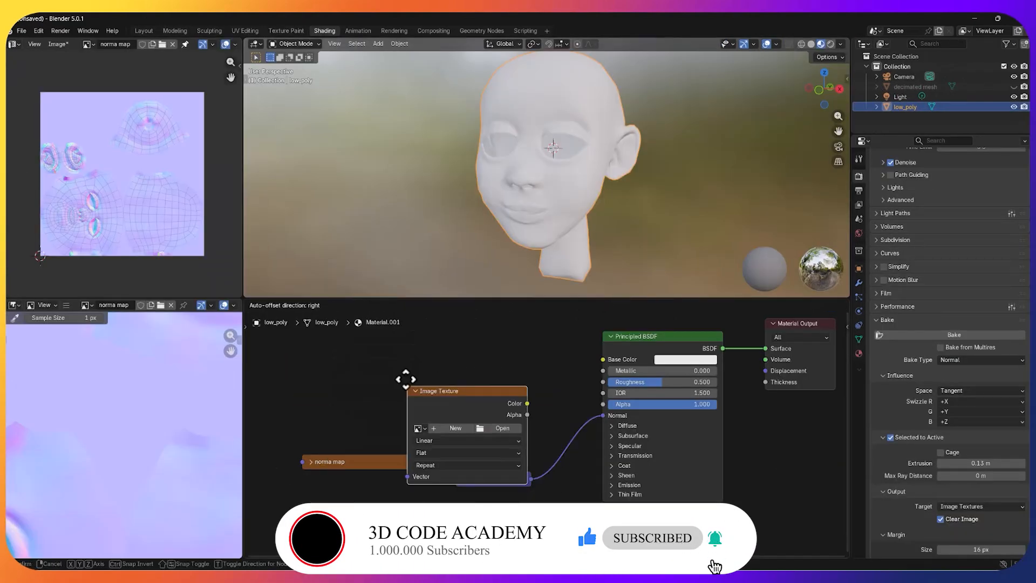